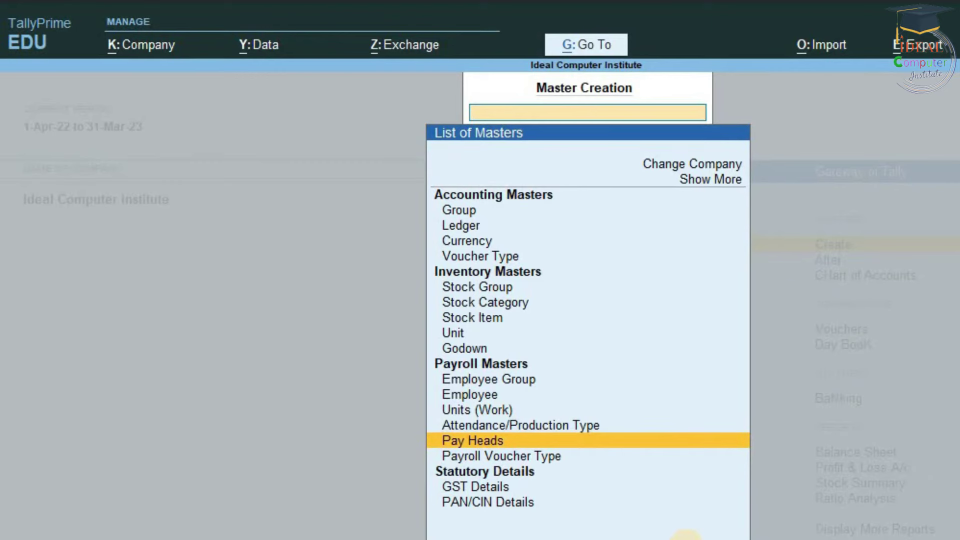
Start a new pay head named Basic Salary with type Earnings for Employees and income type Fixed.
{"action": "key", "text": "Return"}
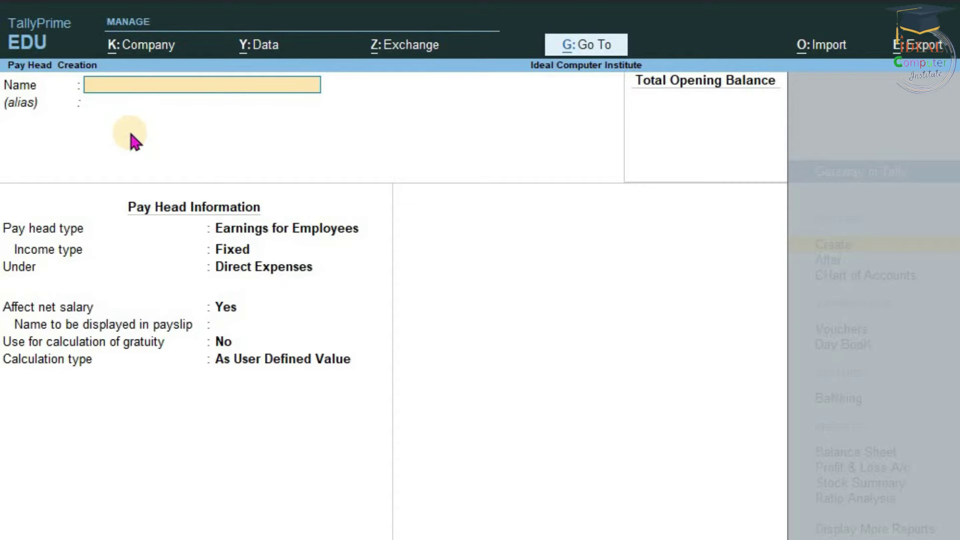
{"action": "type", "text": "Basic Salary"}
{"action": "key", "text": "Return"}
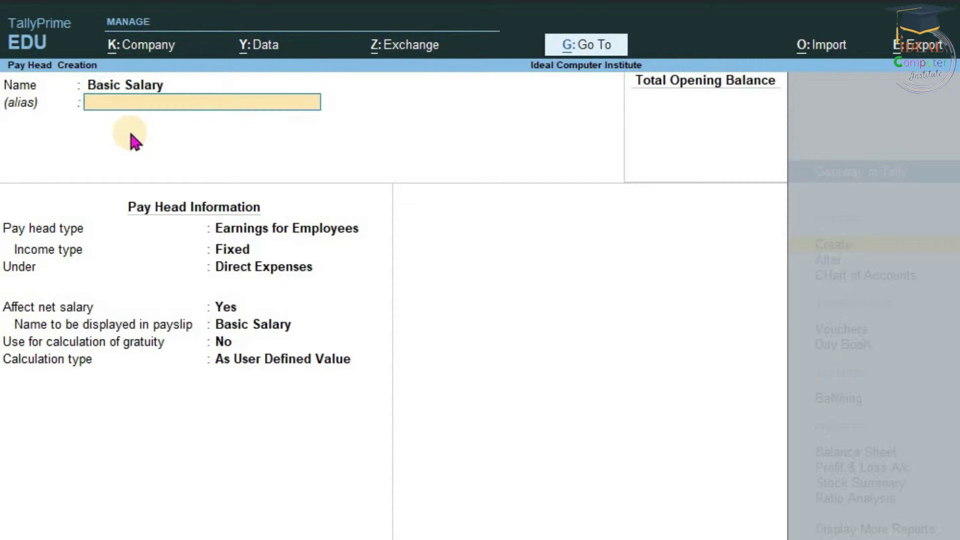
{"action": "key", "text": "Return"}
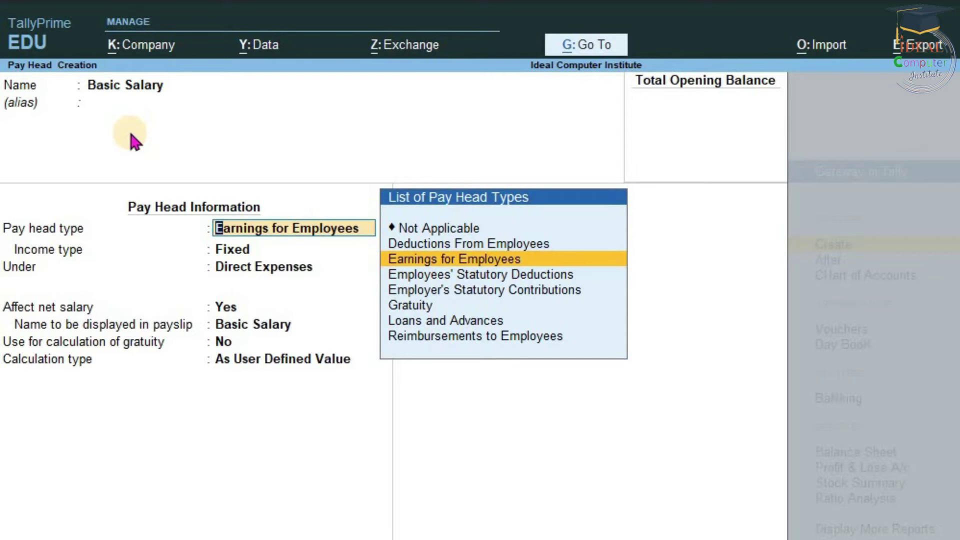
{"action": "key", "text": "Return"}
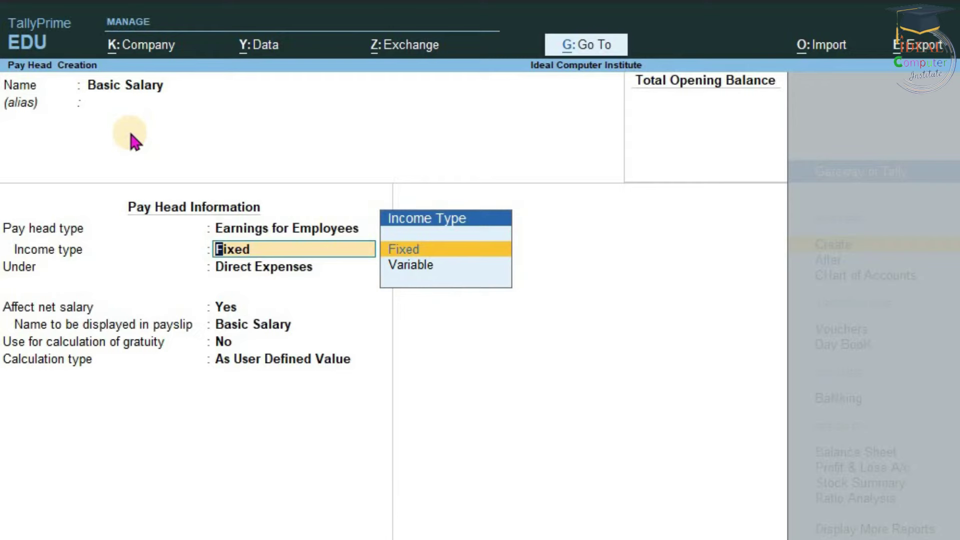
{"action": "key", "text": "Return"}
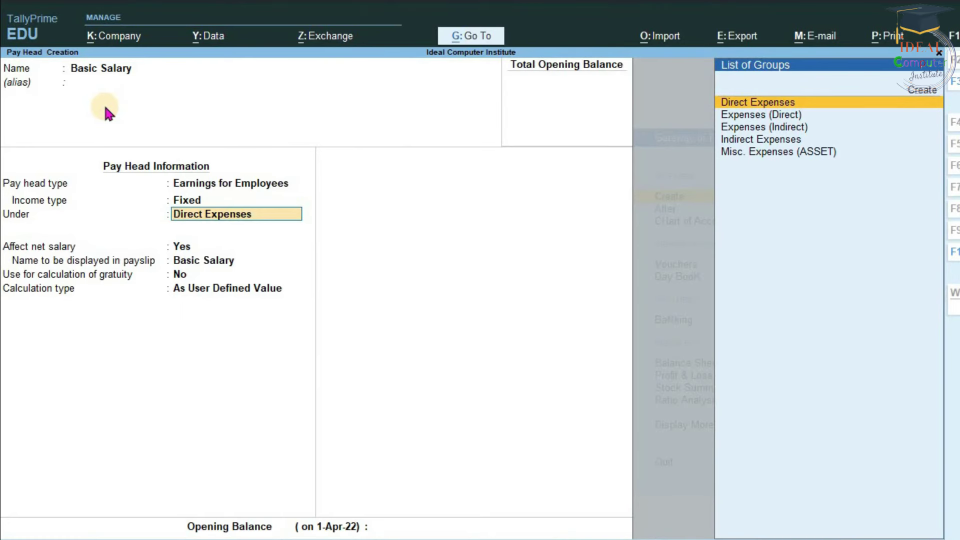
Place Basic Salary under Indirect Expenses, keeping it affecting net salary, shown as Basic Salary in payslips and excluded from gratuity.
{"action": "key", "text": "Down"}
{"action": "key", "text": "Down"}
{"action": "key", "text": "Down"}
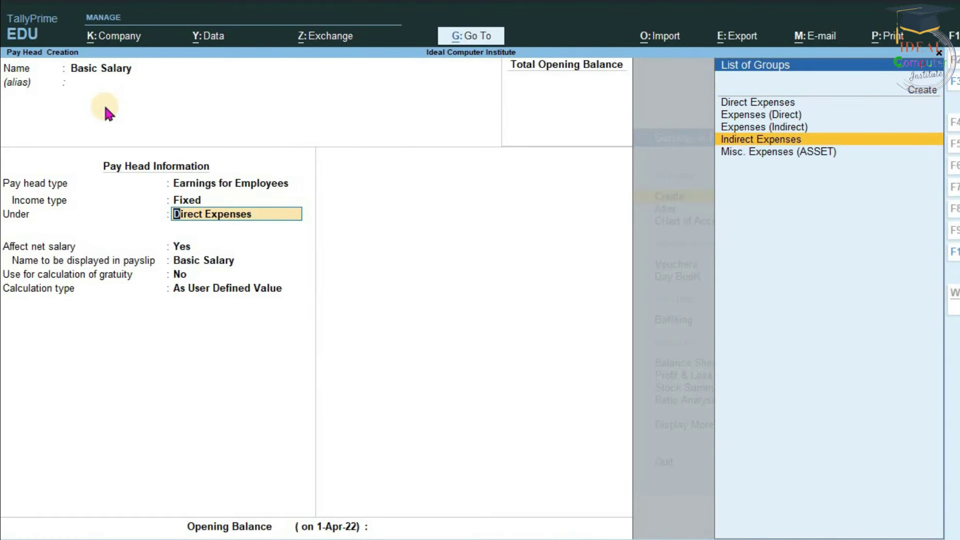
{"action": "key", "text": "Return"}
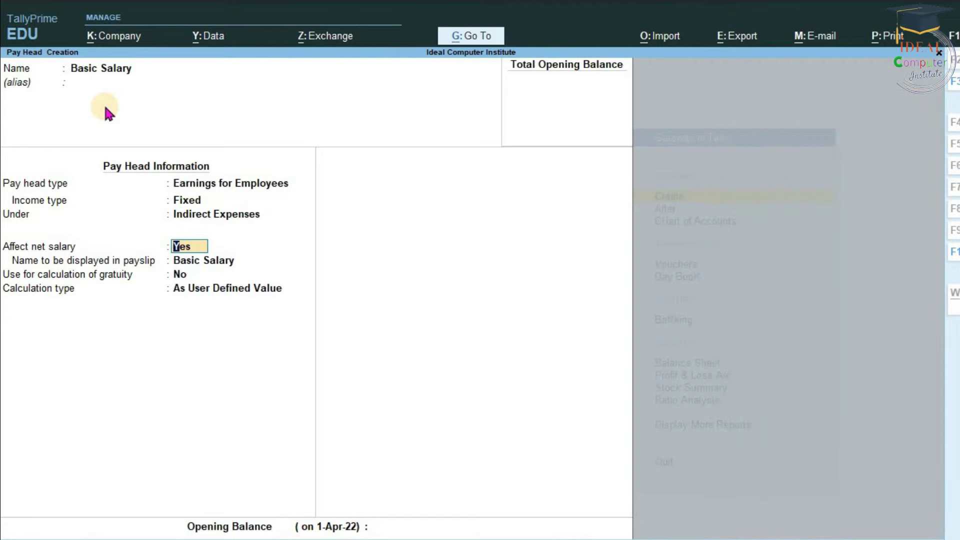
{"action": "key", "text": "Return"}
{"action": "key", "text": "Return"}
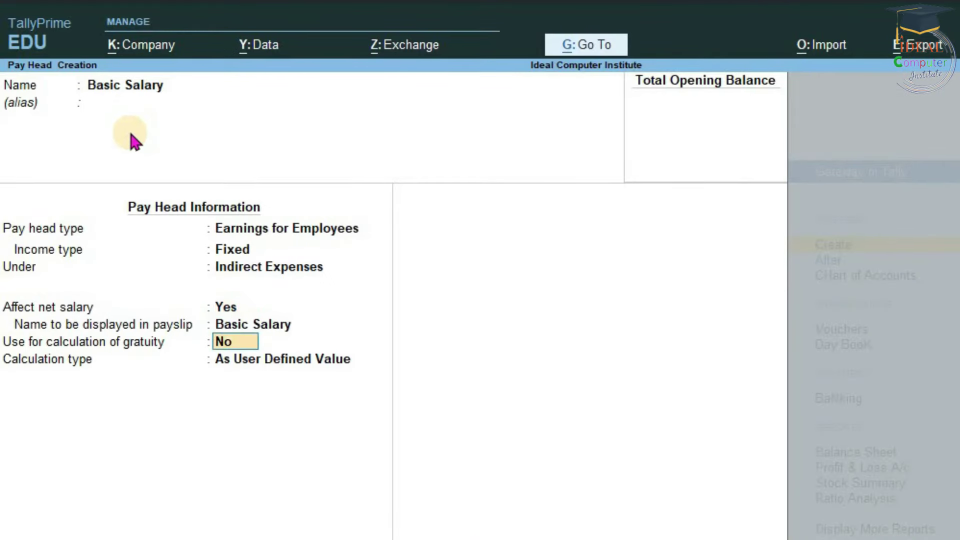
{"action": "key", "text": "Return"}
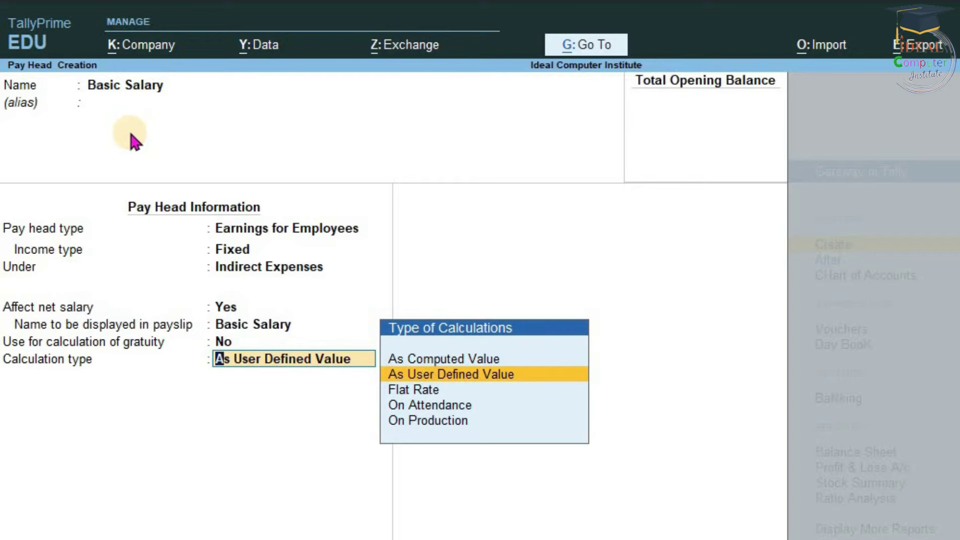
Set Basic Salary's calculation type to On Attendance with Present as the attendance/leave with pay.
{"action": "key", "text": "Down"}
{"action": "key", "text": "Down"}
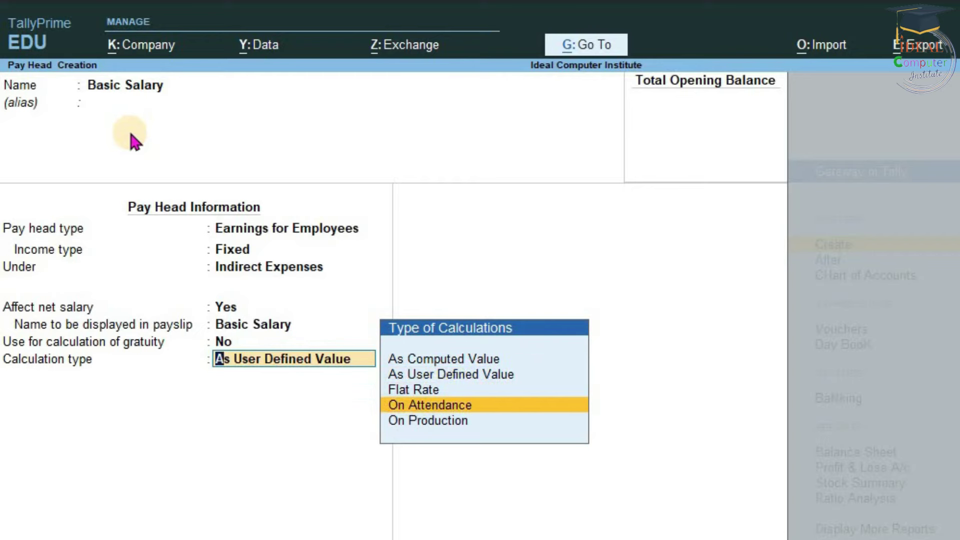
{"action": "key", "text": "Return"}
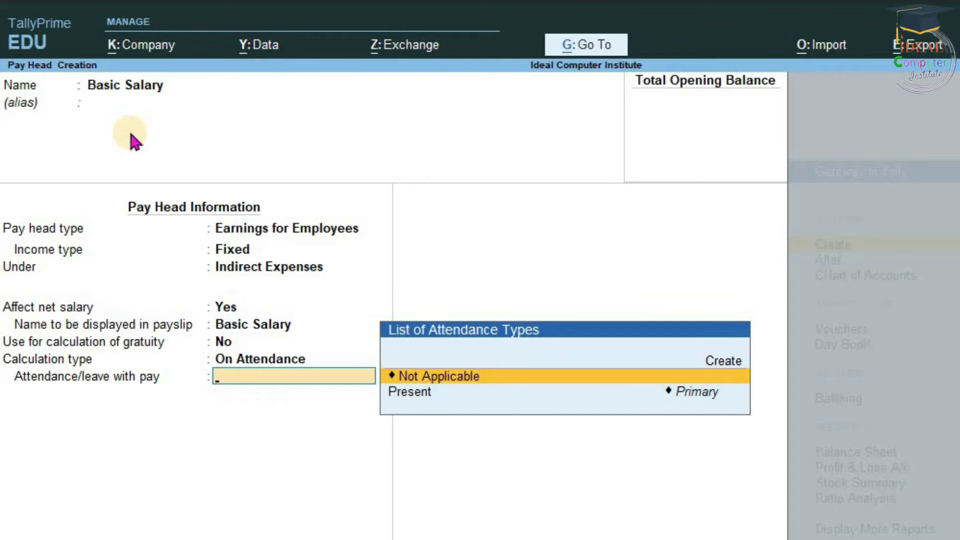
{"action": "key", "text": "Down"}
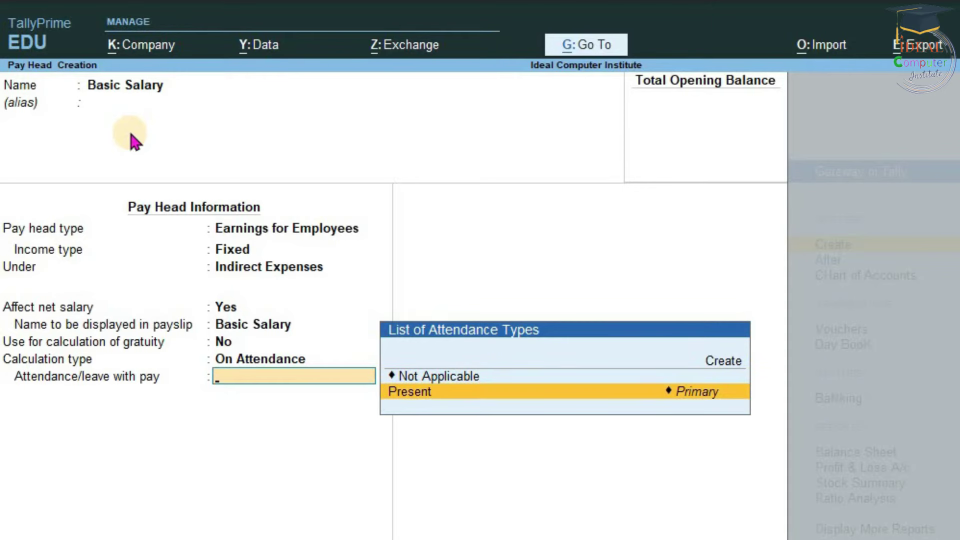
{"action": "key", "text": "Return"}
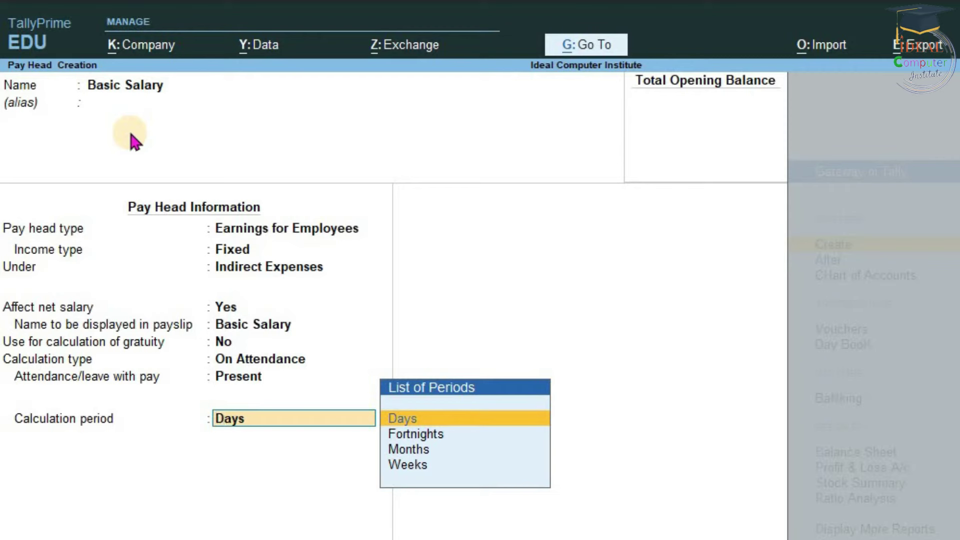
Set the calculation period to Months on a User Defined basis of 30 days and save the Basic Salary pay head.
{"action": "key", "text": "Down"}
{"action": "key", "text": "Down"}
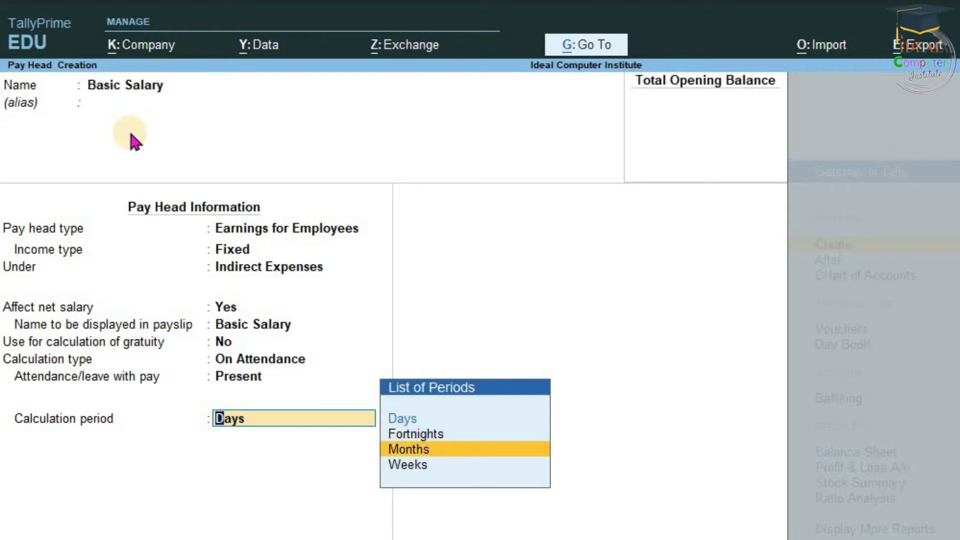
{"action": "key", "text": "Return"}
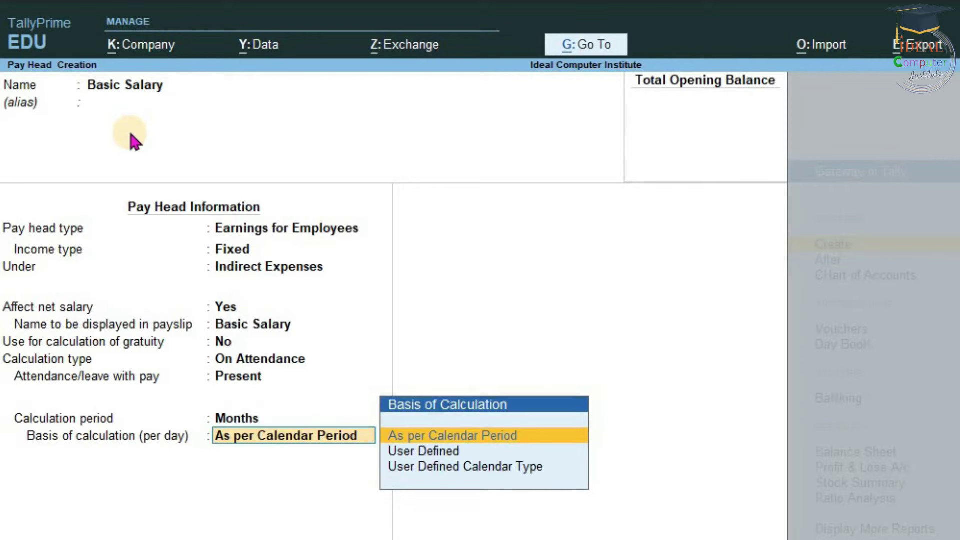
{"action": "key", "text": "Down"}
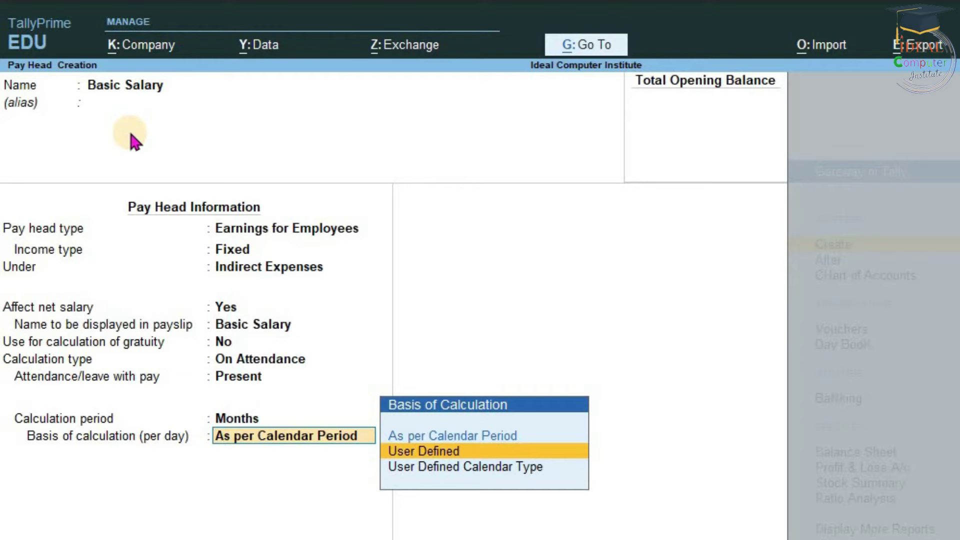
{"action": "key", "text": "Return"}
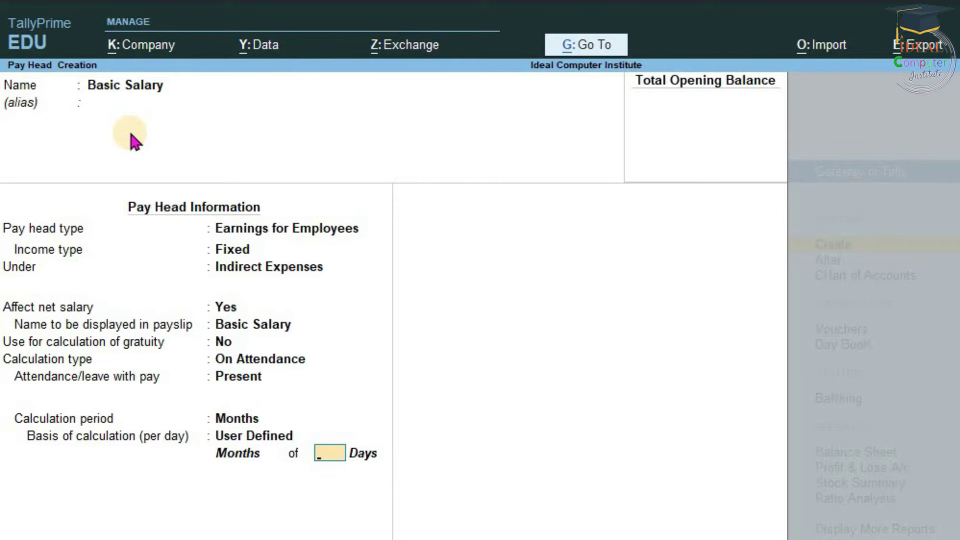
{"action": "type", "text": "30"}
{"action": "key", "text": "ctrl"}
{"action": "key", "text": "ctrl+a"}
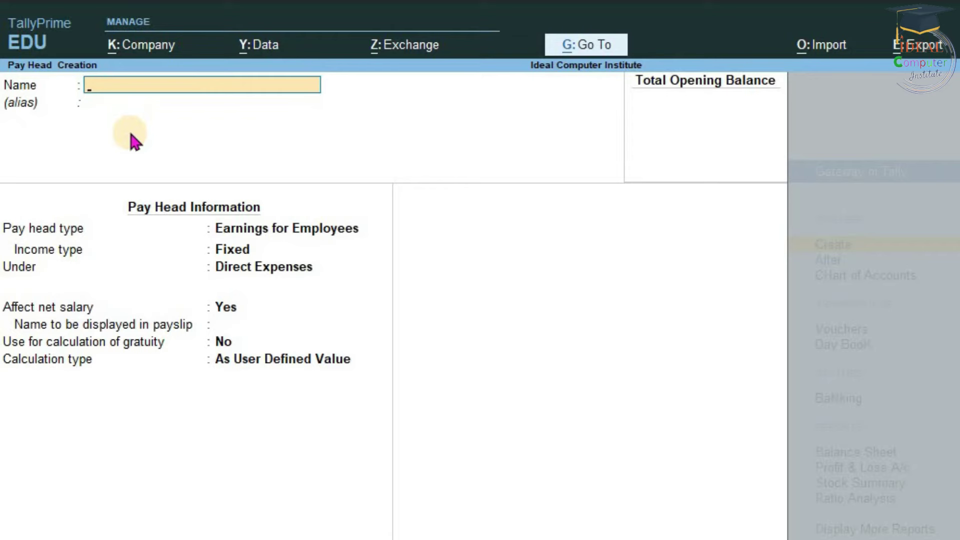
Start a pay head named Dearness Allowance (D.A.) with type Earnings for Employees and income type Fixed.
{"action": "type", "text": "D"}
{"action": "type", "text": "earness Allowance (D.A.)"}
{"action": "key", "text": "Return"}
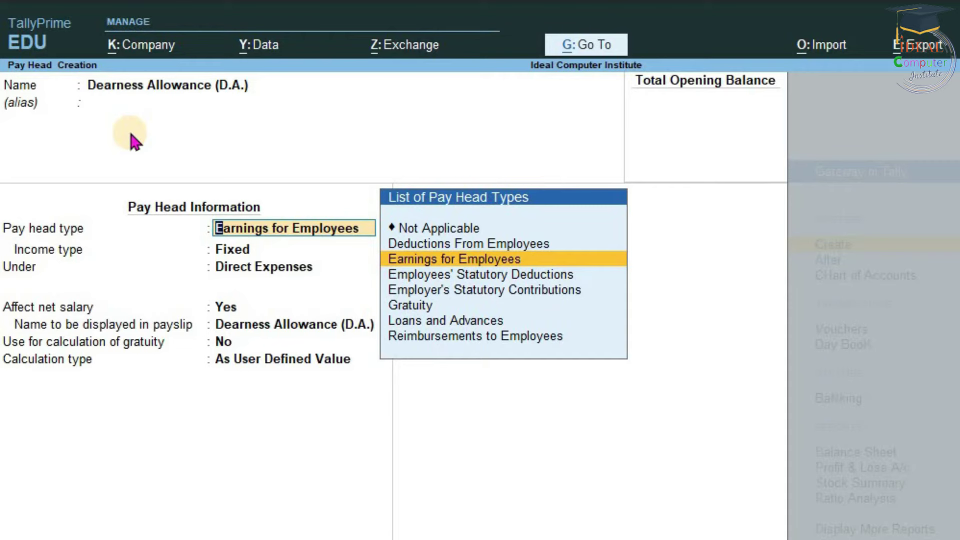
{"action": "key", "text": "Return"}
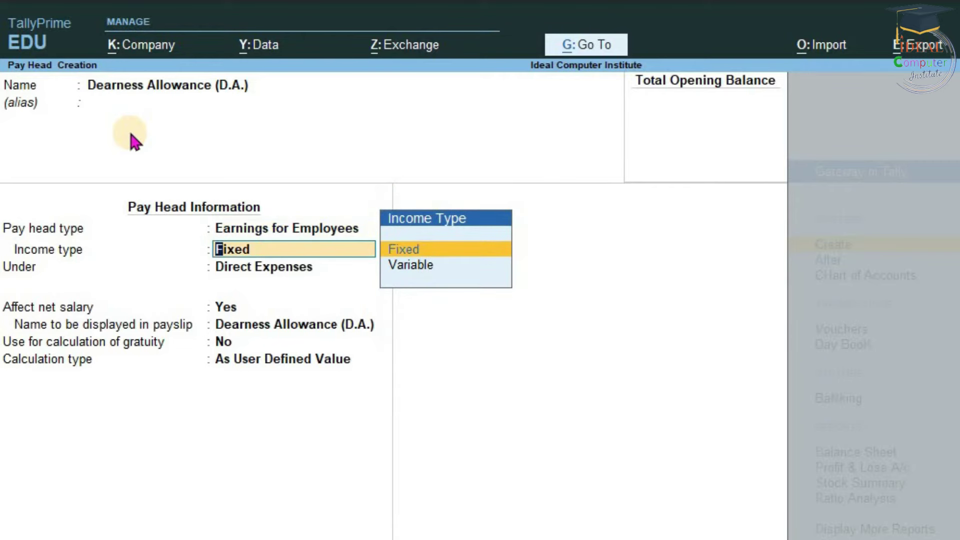
{"action": "key", "text": "Return"}
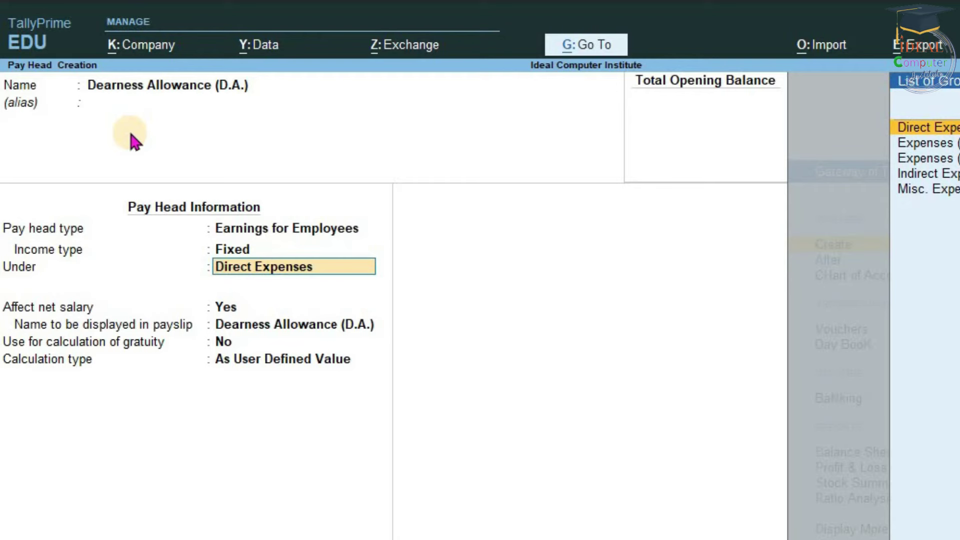
Keep Dearness Allowance under Direct Expenses with the default salary and gratuity options, and set its calculation type to As Computed Value.
{"action": "key", "text": "Return"}
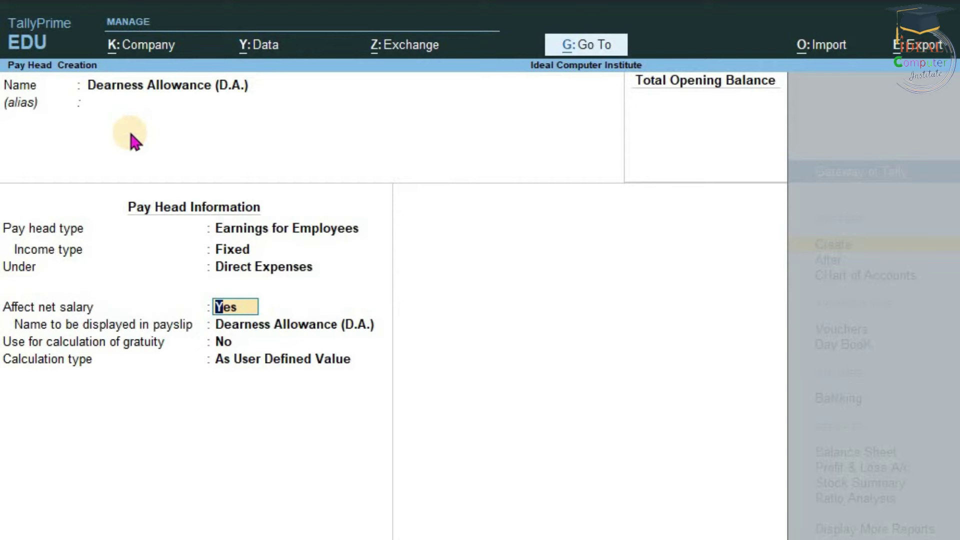
{"action": "key", "text": "Return"}
{"action": "key", "text": "Return"}
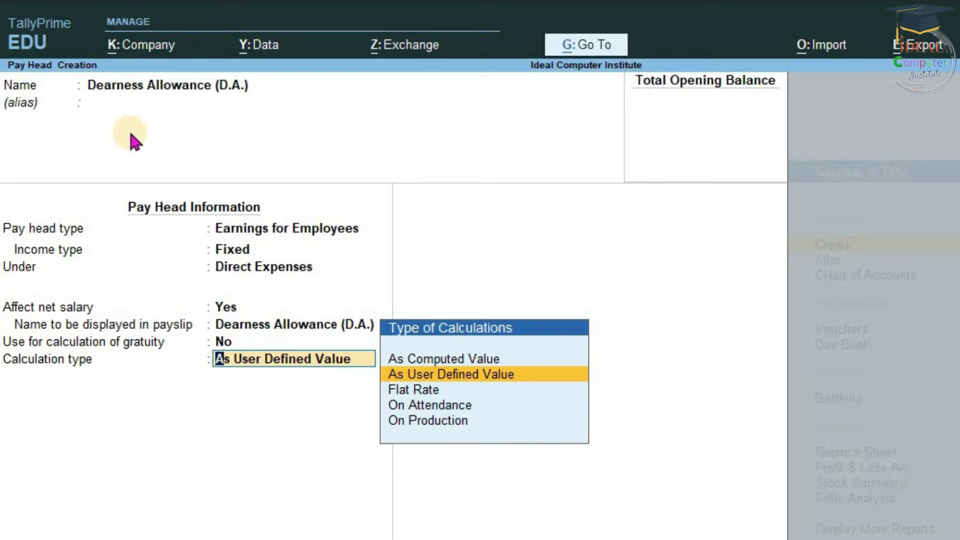
{"action": "key", "text": "Up"}
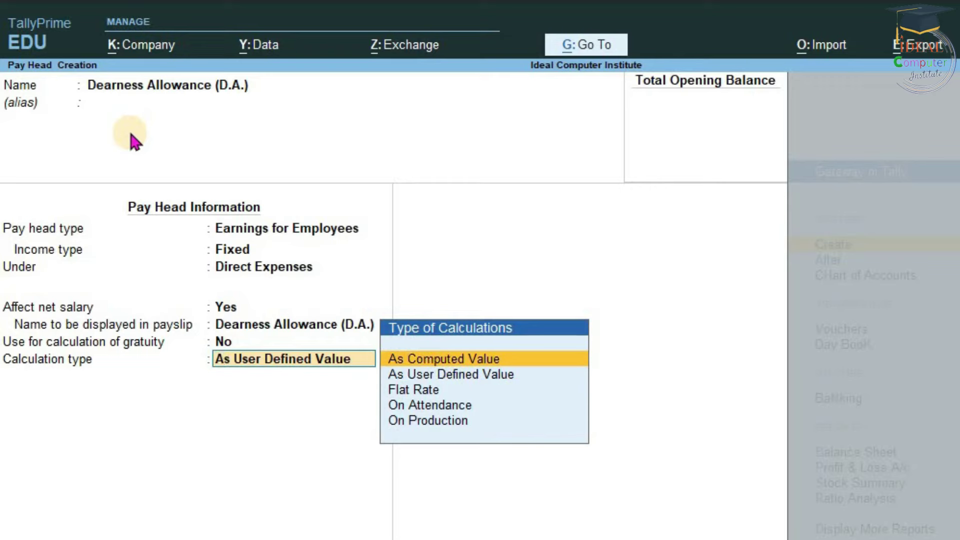
{"action": "key", "text": "Return"}
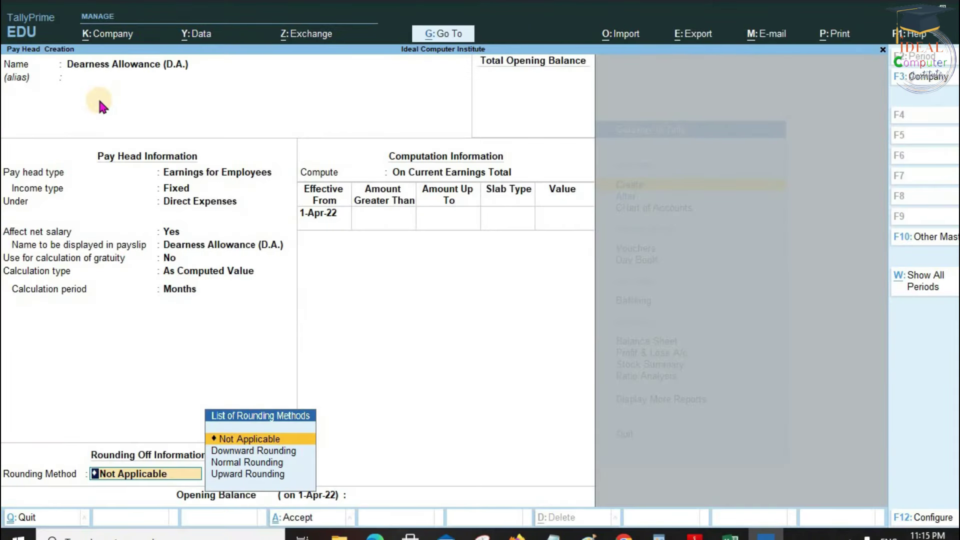
Review the available rounding methods for Dearness Allowance and keep Not Applicable.
{"action": "key", "text": "Down"}
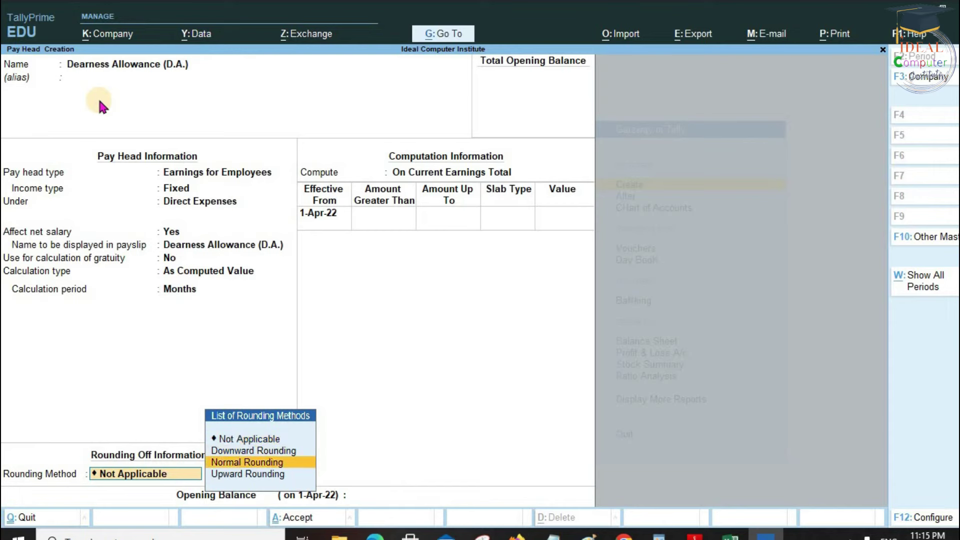
{"action": "key", "text": "Down"}
{"action": "key", "text": "Up"}
{"action": "key", "text": "Up"}
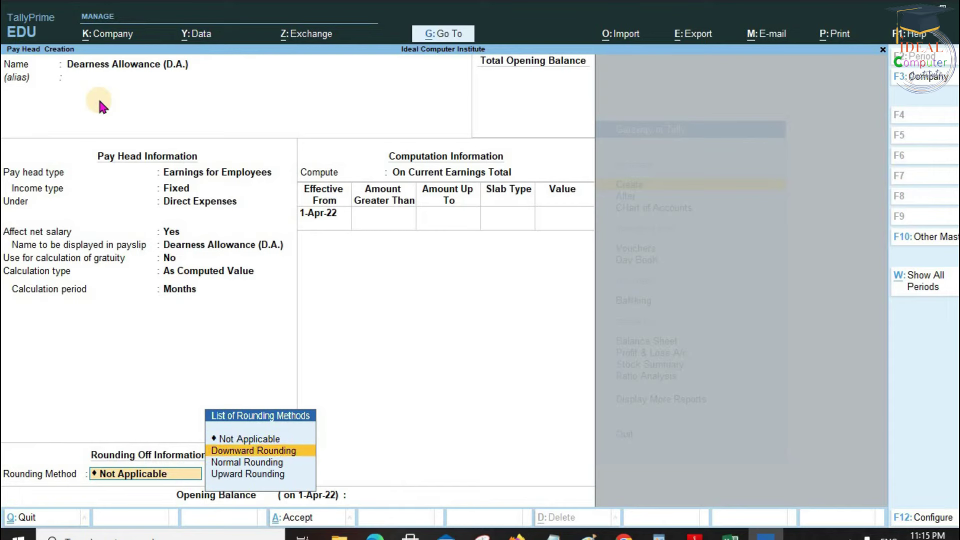
{"action": "key", "text": "Down"}
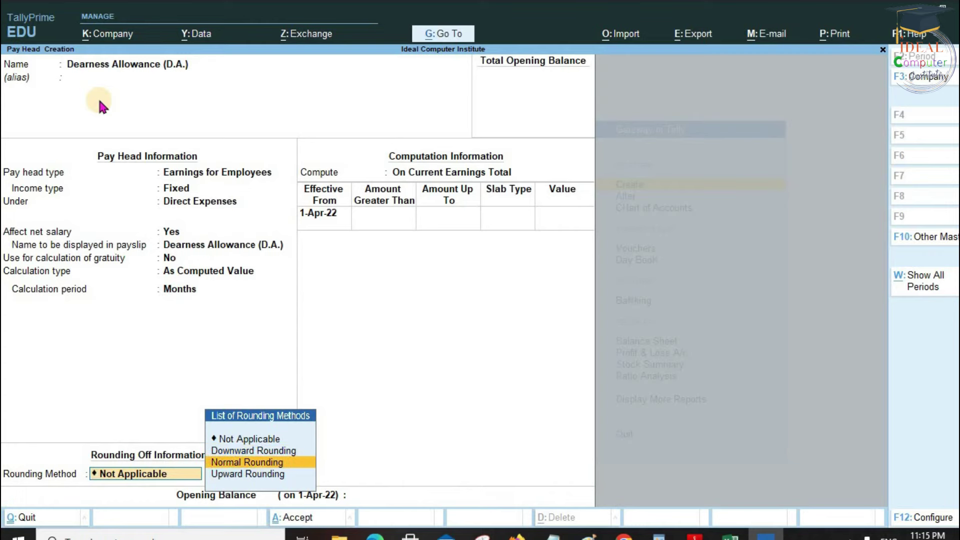
{"action": "key", "text": "Up"}
{"action": "key", "text": "Up"}
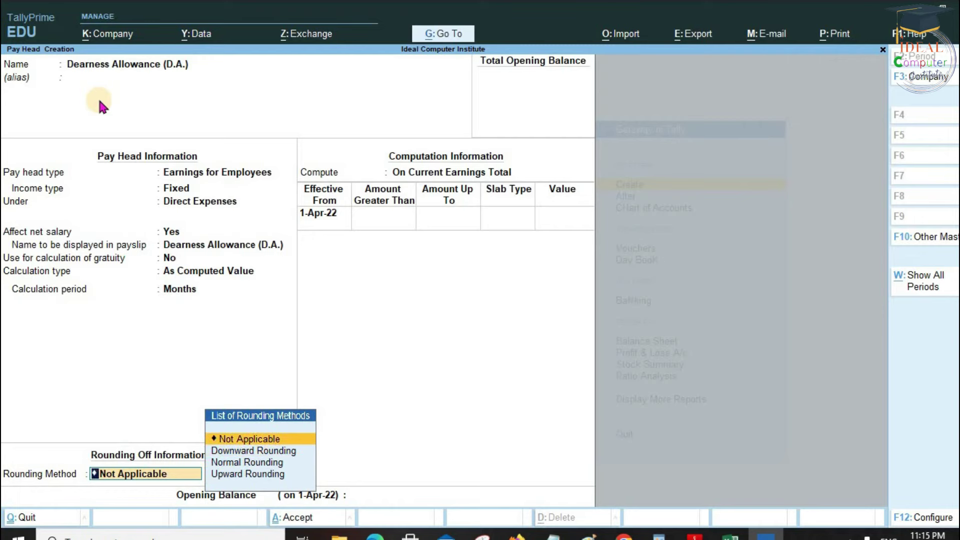
{"action": "key", "text": "Return"}
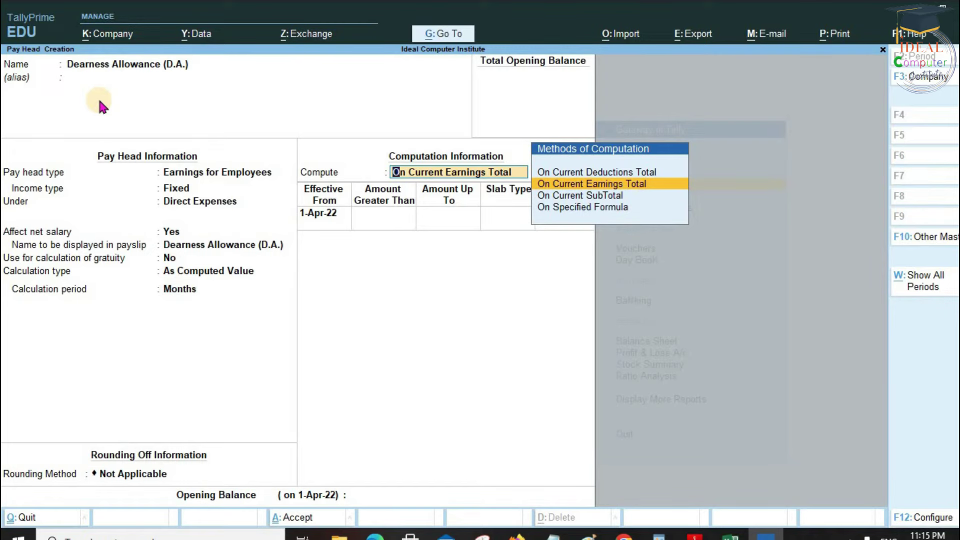
Compute Dearness Allowance On Specified Formula using the Basic Salary pay head, effective from 1-Apr-22.
{"action": "key", "text": "Down"}
{"action": "key", "text": "Down"}
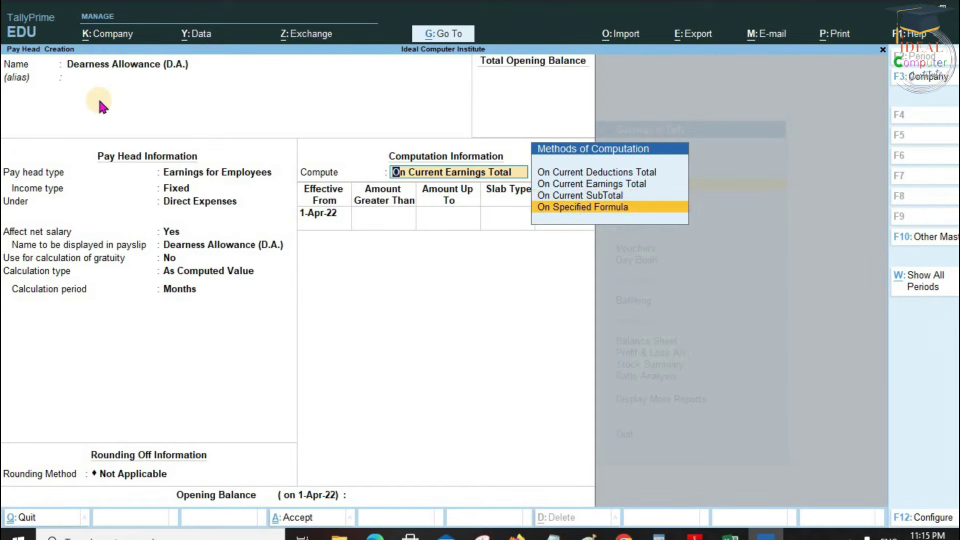
{"action": "key", "text": "Return"}
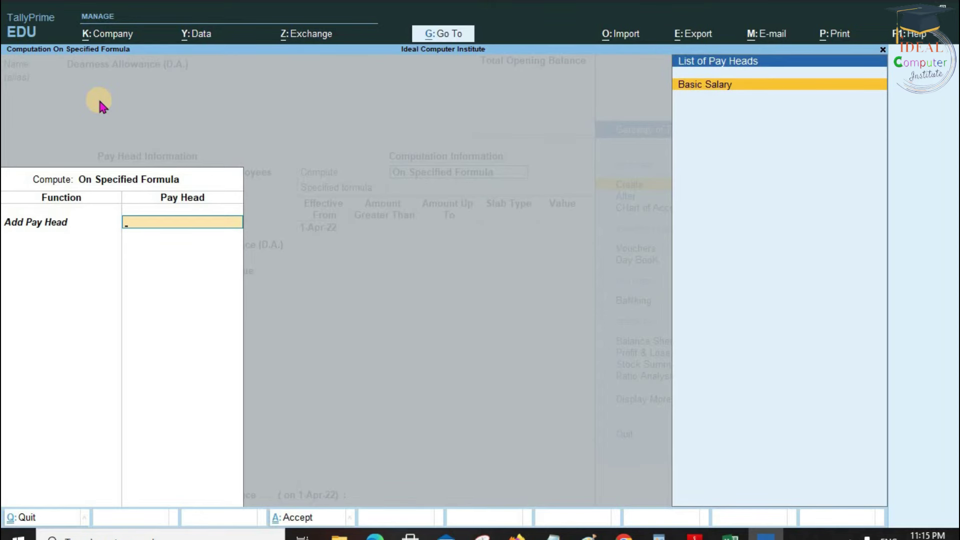
{"action": "key", "text": "Return"}
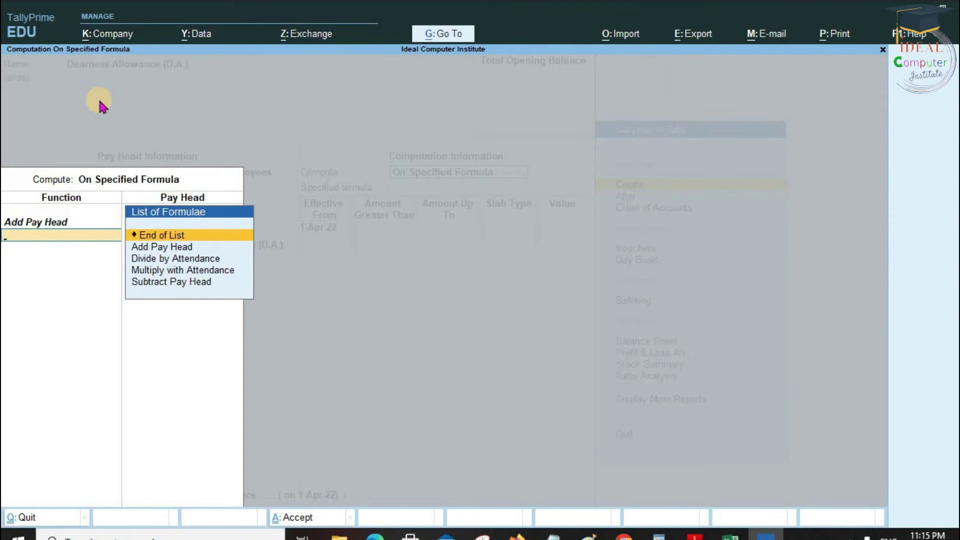
{"action": "key", "text": "Return"}
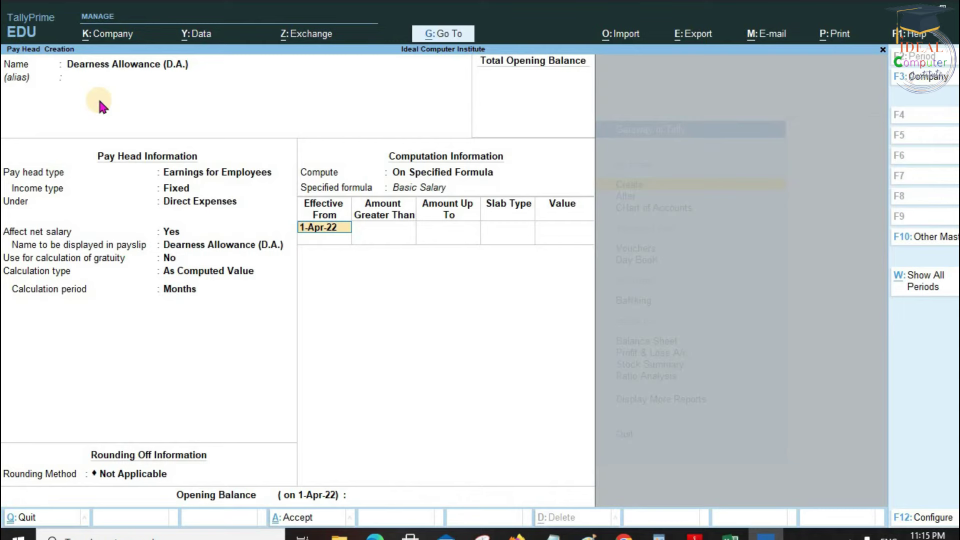
{"action": "key", "text": "Return"}
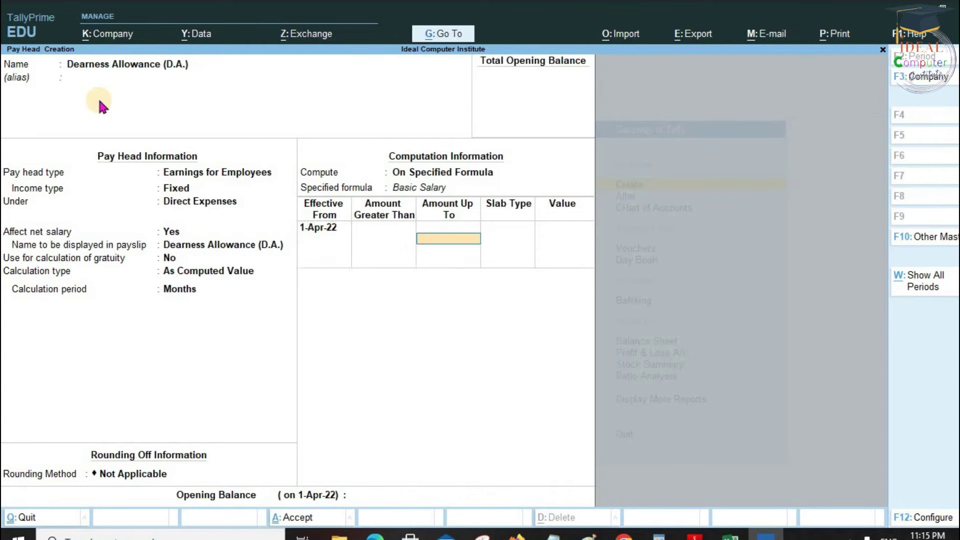
Set the Dearness Allowance slab to Percentage with a value of 5% and save the pay head.
{"action": "key", "text": "Return"}
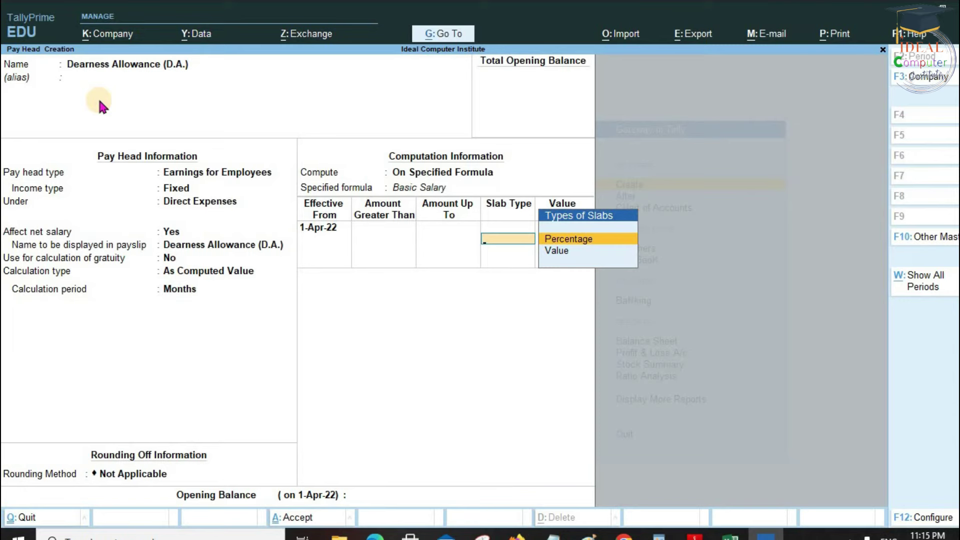
{"action": "key", "text": "Return"}
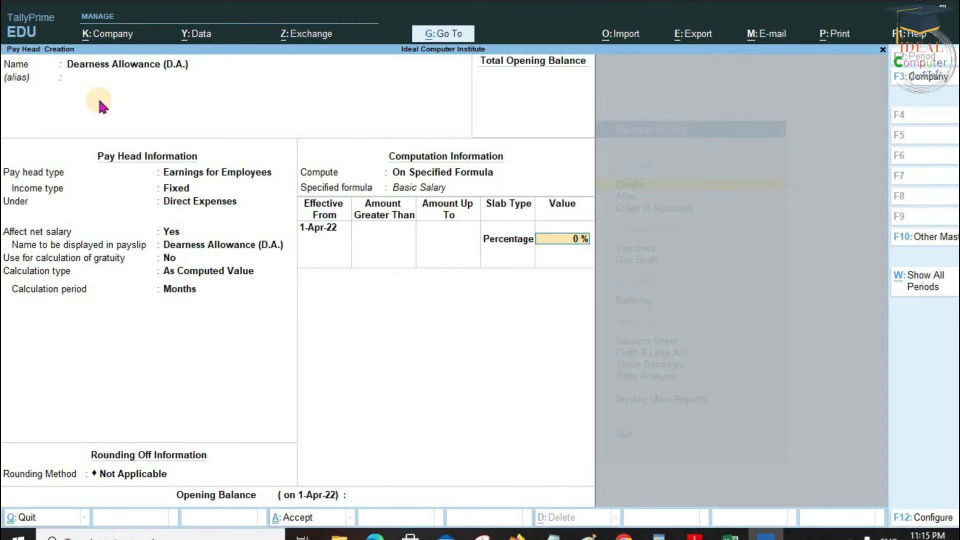
{"action": "type", "text": "5"}
{"action": "key", "text": "Return"}
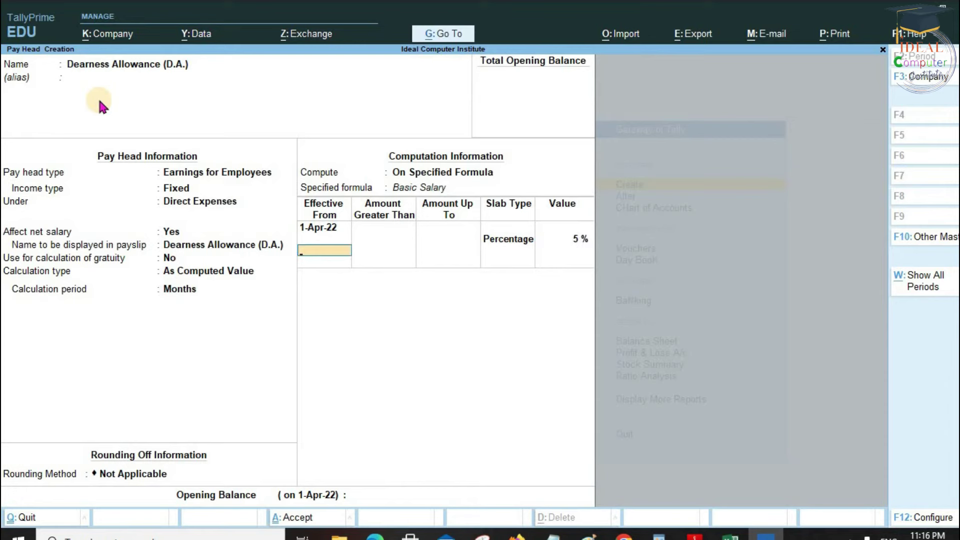
{"action": "key", "text": "ctrl"}
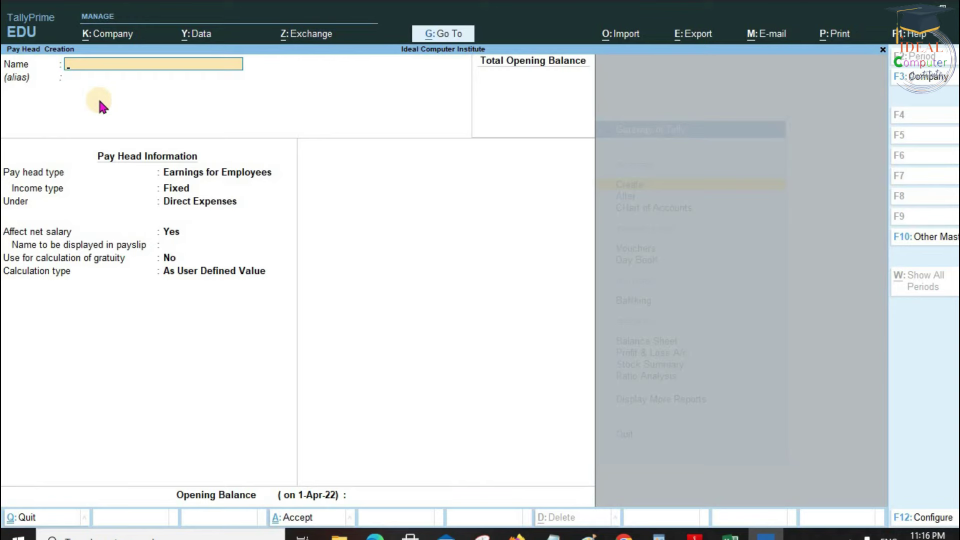
Start a pay head named Travelling Allowance (T.A.) with type Earnings for Employees and income type Fixed.
{"action": "type", "text": "Travelling Allowance (T.A.)"}
{"action": "key", "text": "Return"}
{"action": "key", "text": "Return"}
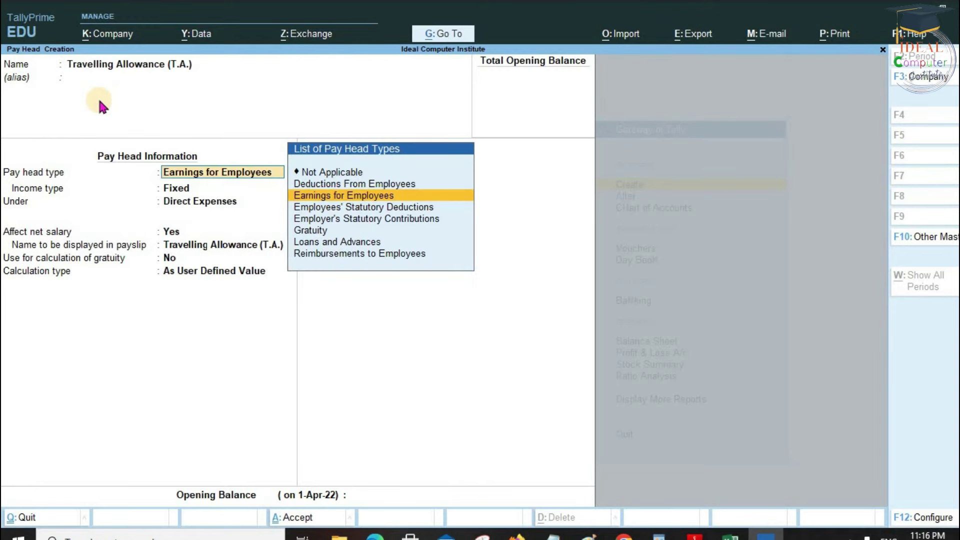
{"action": "key", "text": "Return"}
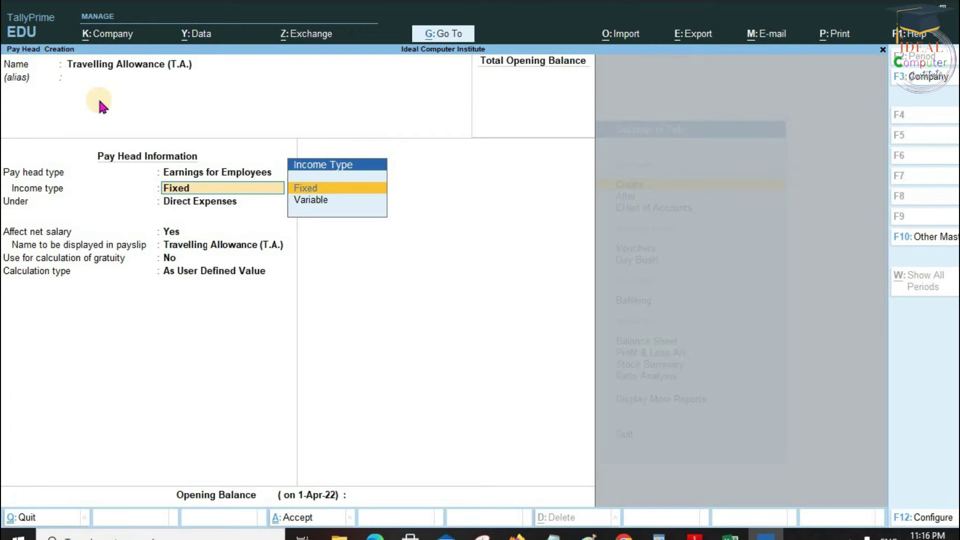
{"action": "key", "text": "Return"}
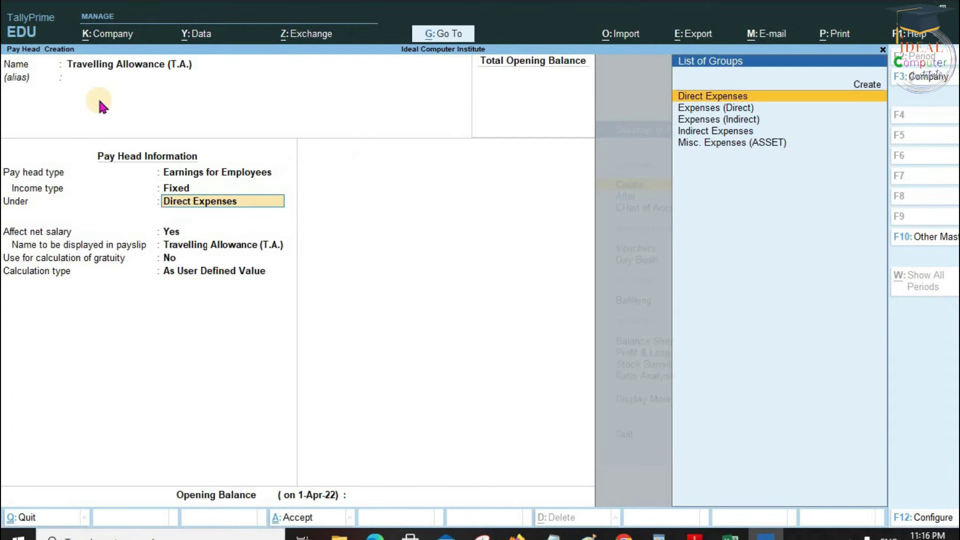
Keep Travelling Allowance under Direct Expenses with default salary and gratuity options, calculated As Computed Value by Months with rounding Not Applicable.
{"action": "key", "text": "Return"}
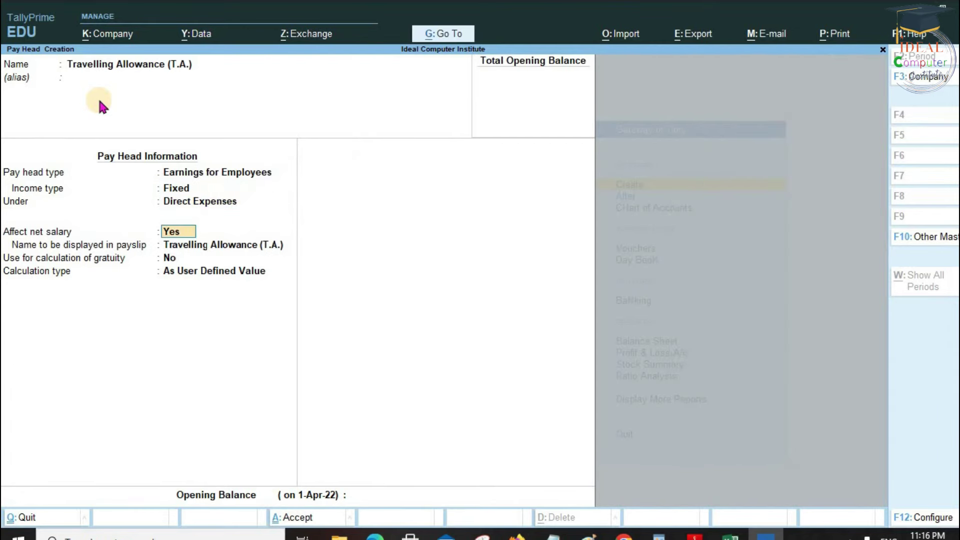
{"action": "key", "text": "Return"}
{"action": "key", "text": "Return"}
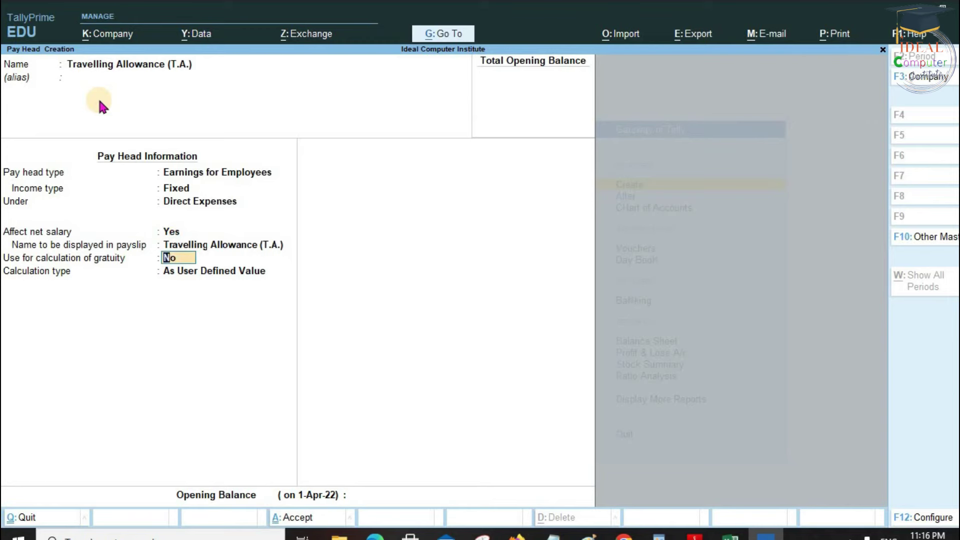
{"action": "key", "text": "Return"}
{"action": "key", "text": "Up"}
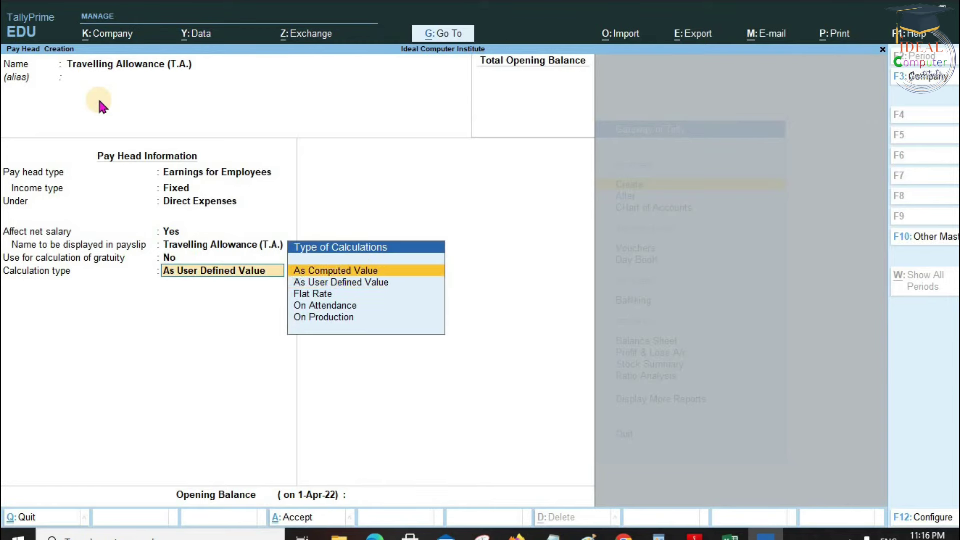
{"action": "key", "text": "Return"}
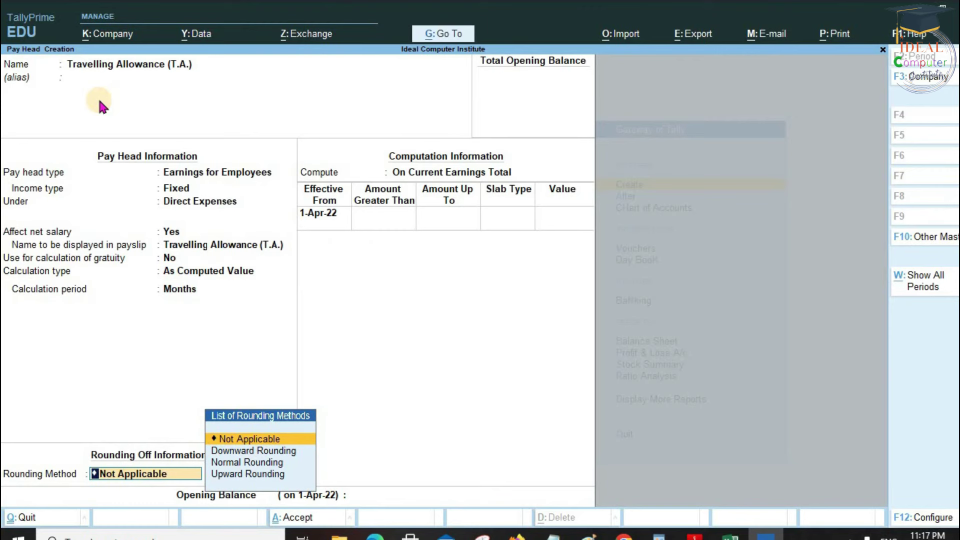
{"action": "key", "text": "Return"}
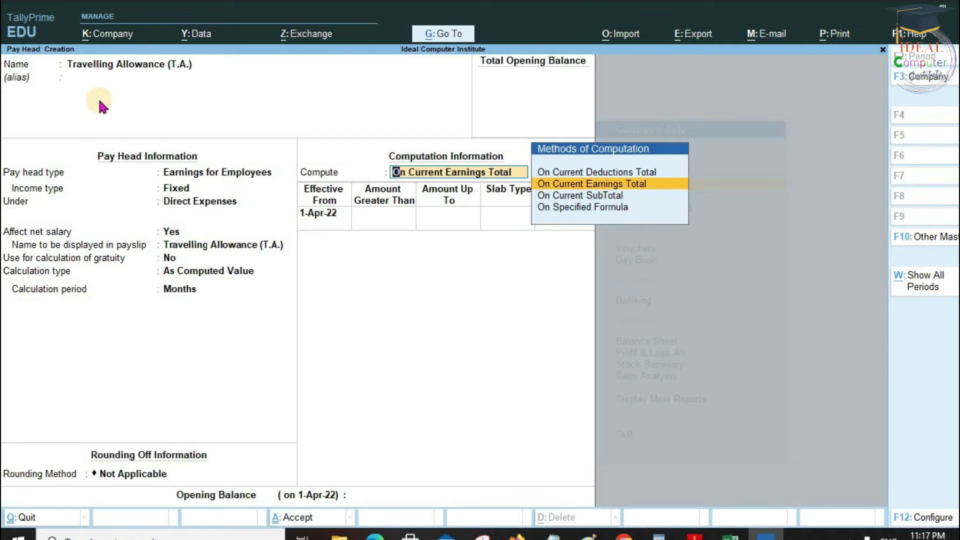
Compute Travelling Allowance On Specified Formula using only the Basic Salary pay head.
{"action": "key", "text": "Down"}
{"action": "key", "text": "Down"}
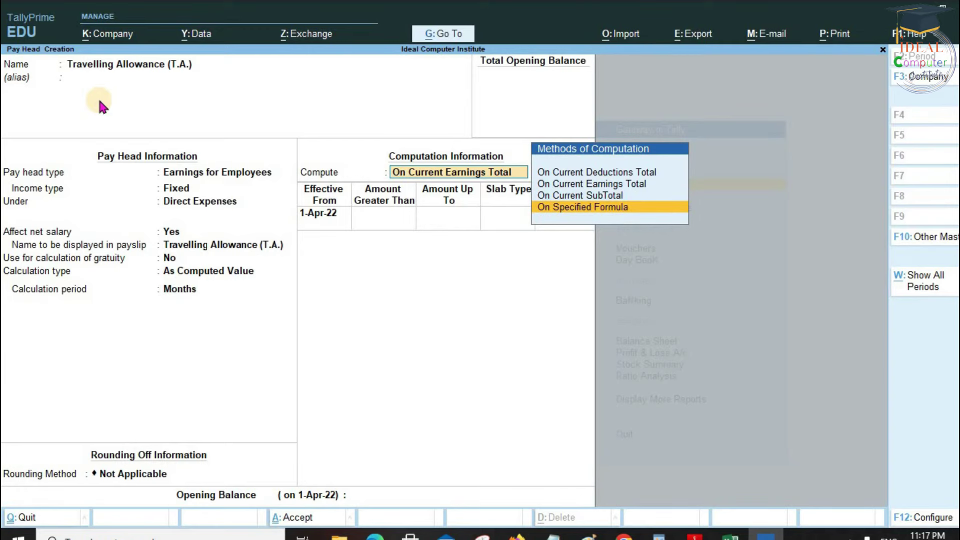
{"action": "key", "text": "Return"}
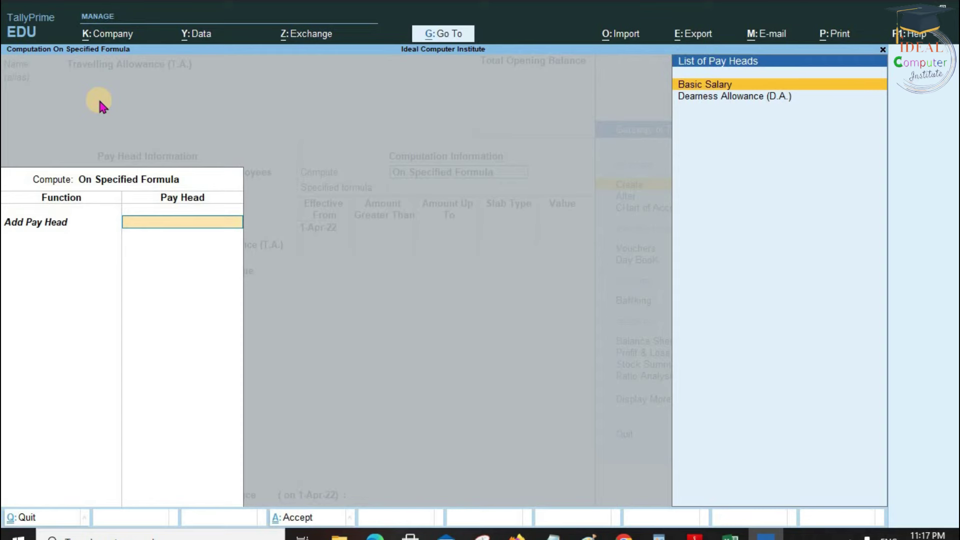
{"action": "key", "text": "Return"}
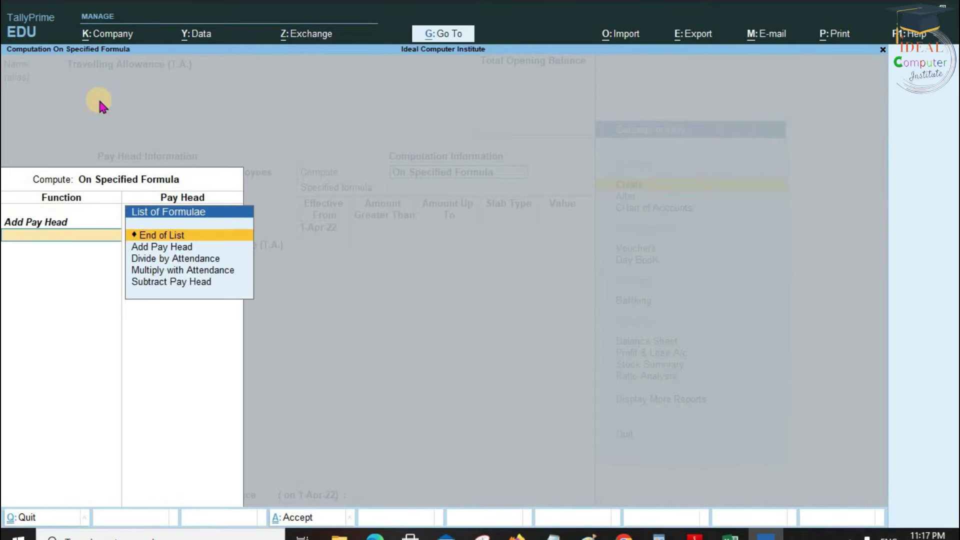
{"action": "key", "text": "Return"}
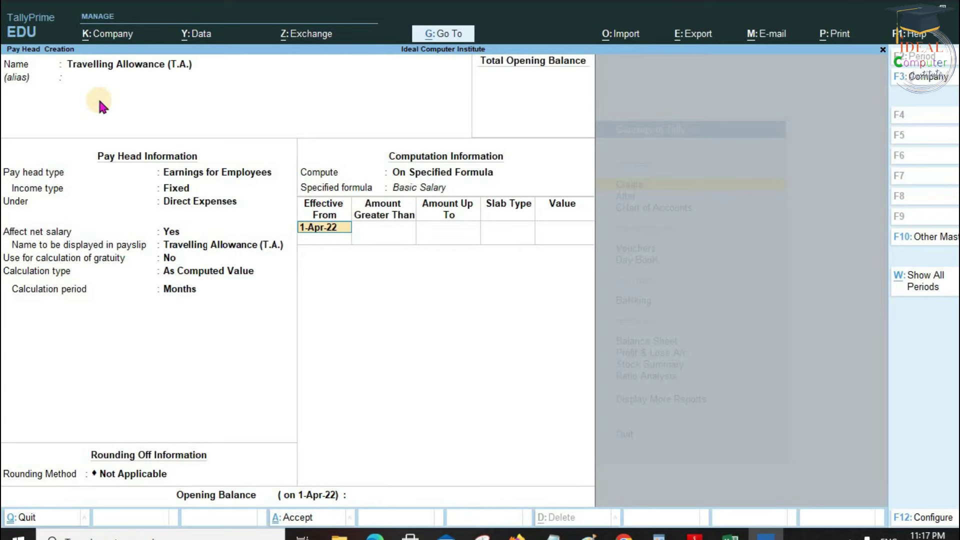
Add a Percentage slab of 4% effective from 1-Apr-22 to Travelling Allowance and save the pay head.
{"action": "key", "text": "Return"}
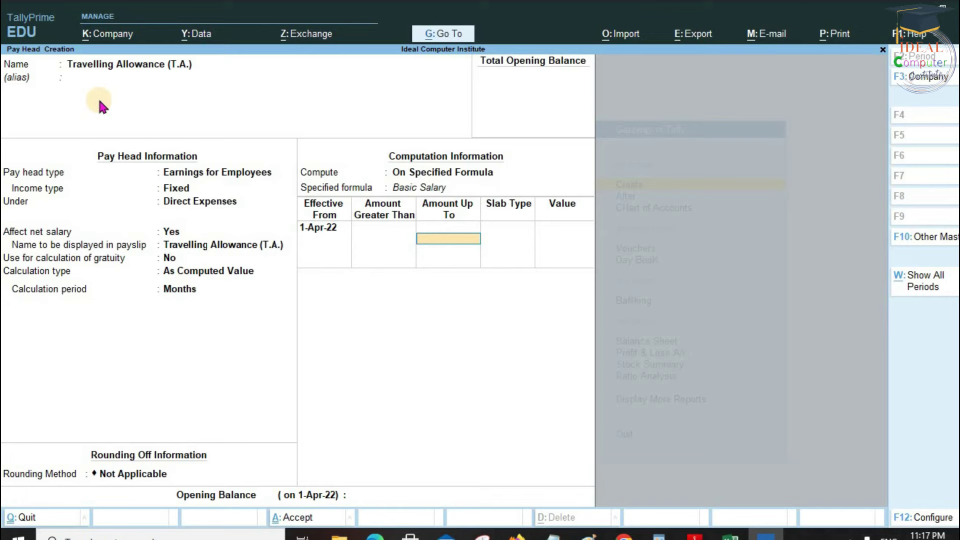
{"action": "key", "text": "Return"}
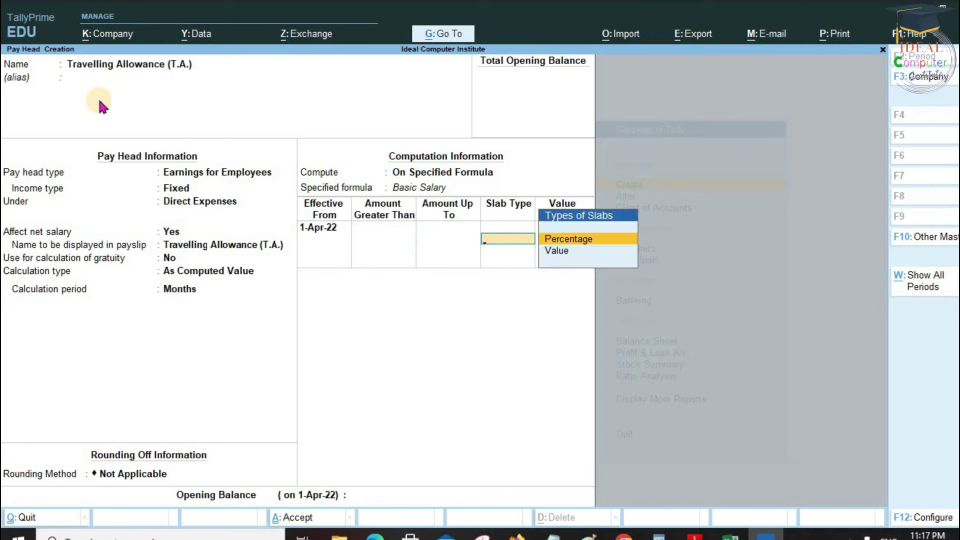
{"action": "key", "text": "Return"}
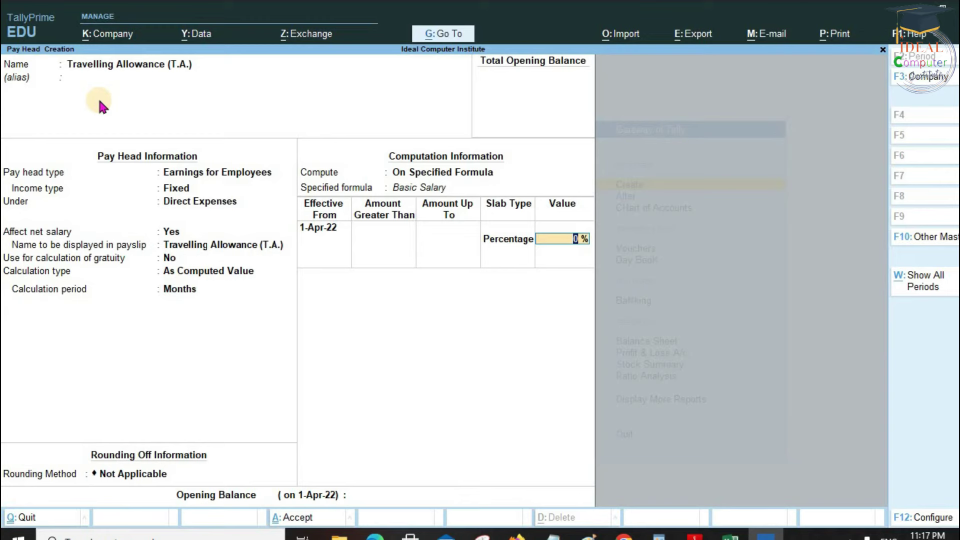
{"action": "type", "text": "4"}
{"action": "key", "text": "Return"}
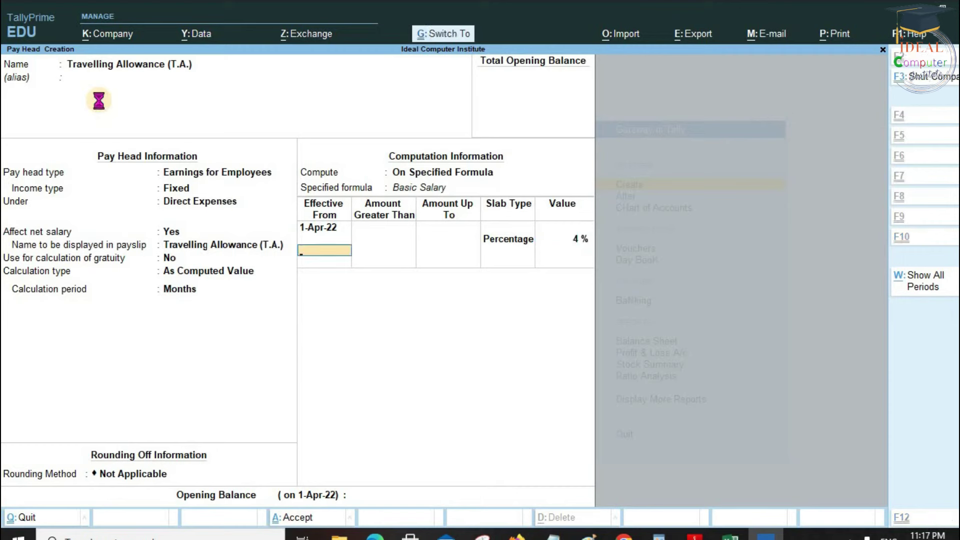
{"action": "key", "text": "ctrl+a"}
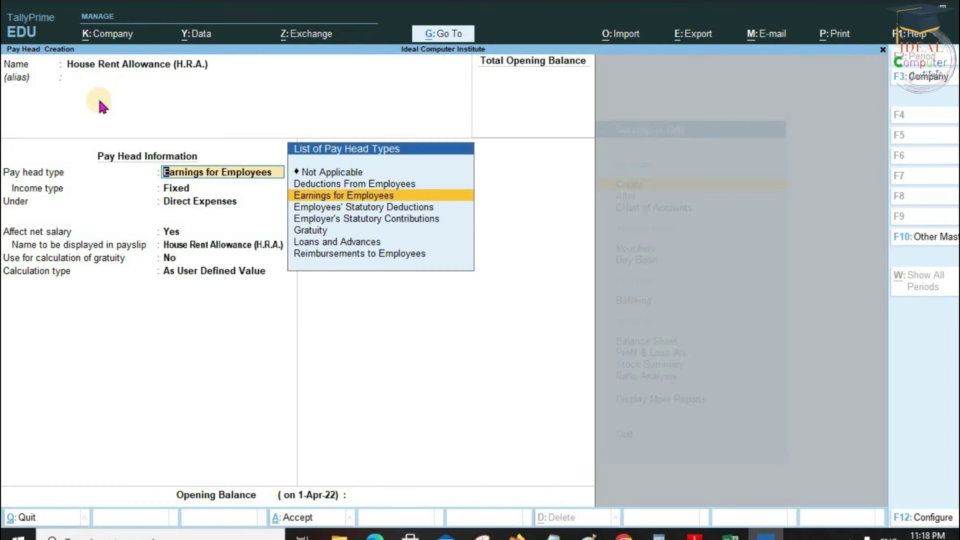
Classify House Rent Allowance (H.R.A.) as Fixed Earnings for Employees under Direct Expenses, keeping Affect net salary Yes and gratuity use No.
{"action": "key", "text": "Return"}
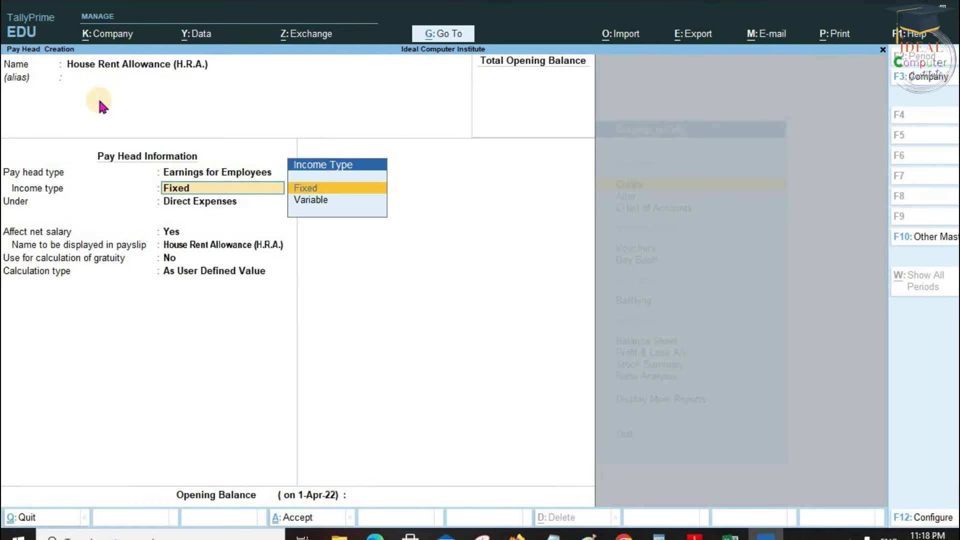
{"action": "key", "text": "Return"}
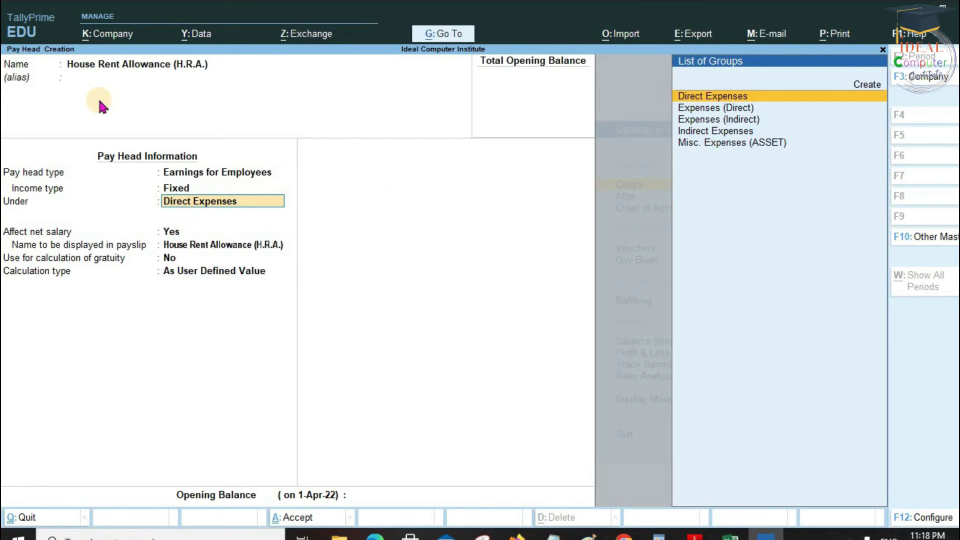
{"action": "key", "text": "Return"}
{"action": "key", "text": "Return"}
{"action": "key", "text": "Return"}
{"action": "key", "text": "Return"}
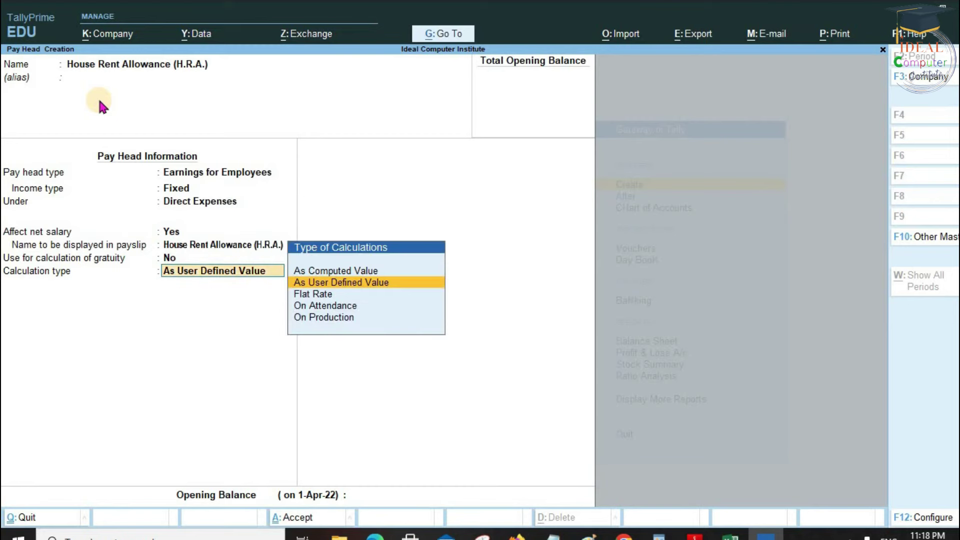
Set House Rent Allowance to Flat Rate with a calculation period of Months and rounding Not Applicable, and save the pay head.
{"action": "key", "text": "Down"}
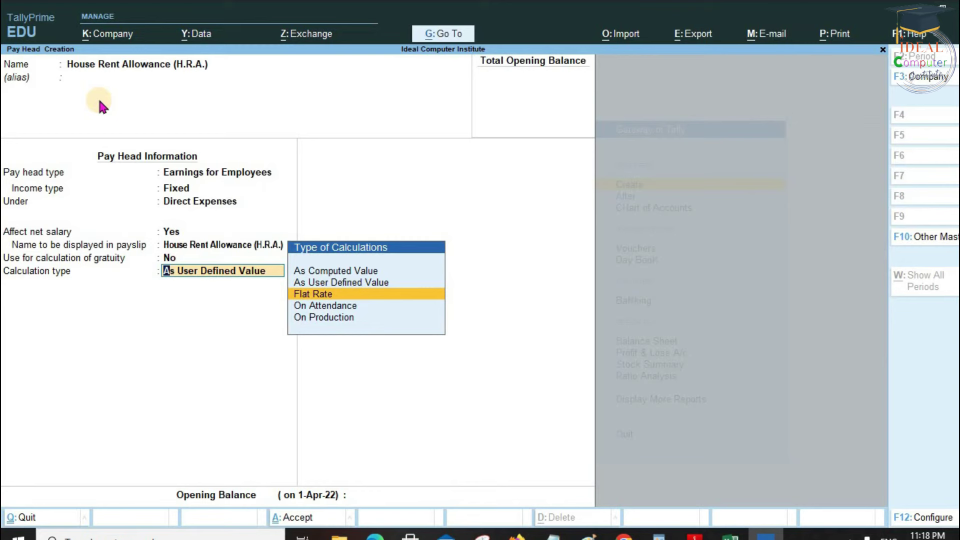
{"action": "key", "text": "Return"}
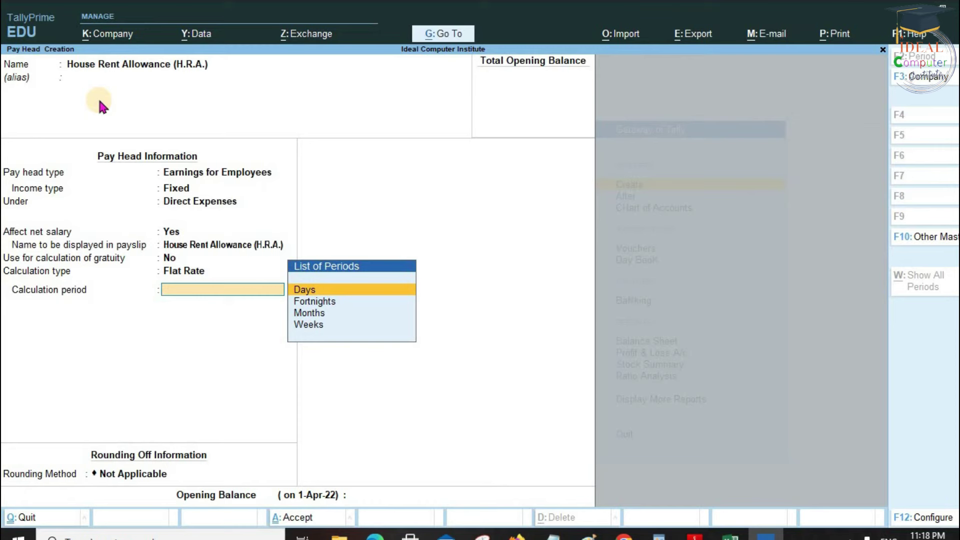
{"action": "key", "text": "Down"}
{"action": "key", "text": "Down"}
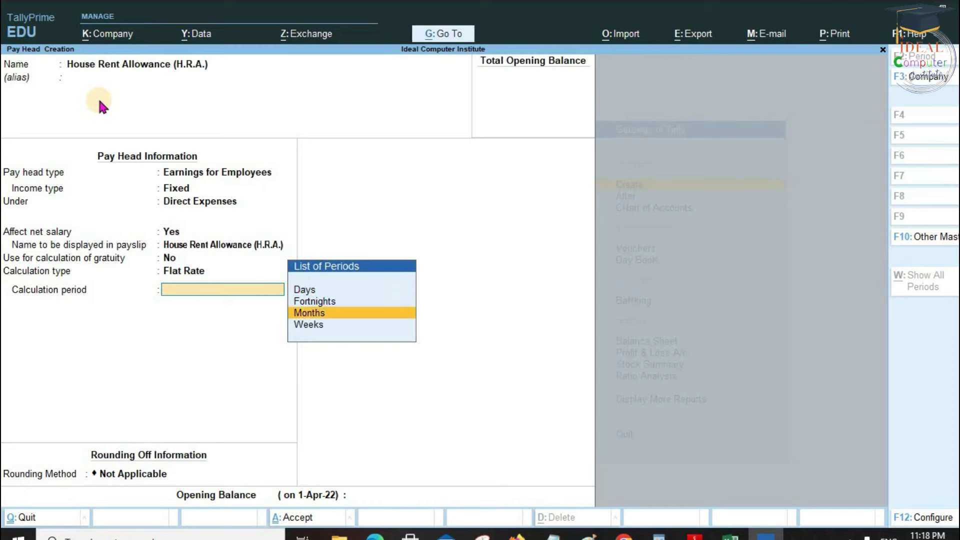
{"action": "key", "text": "Return"}
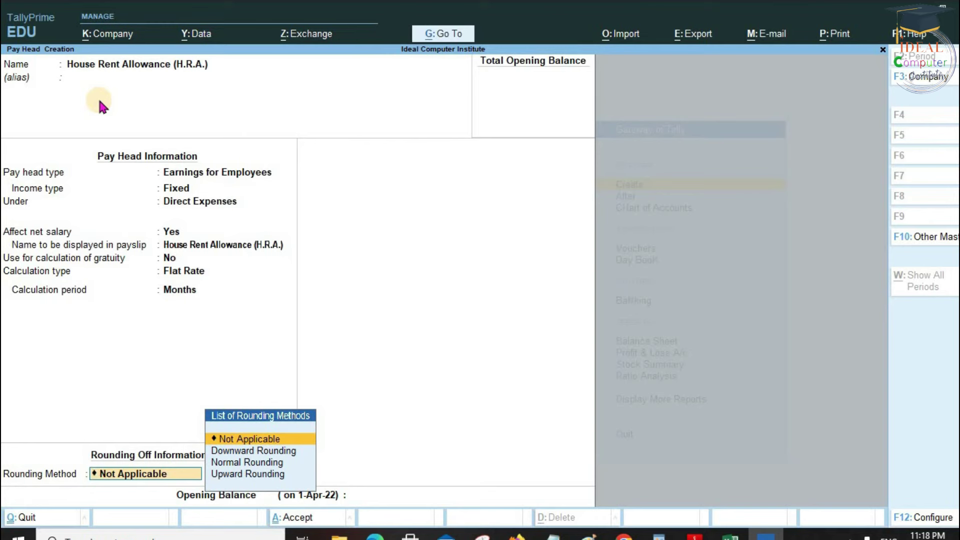
{"action": "key", "text": "Return"}
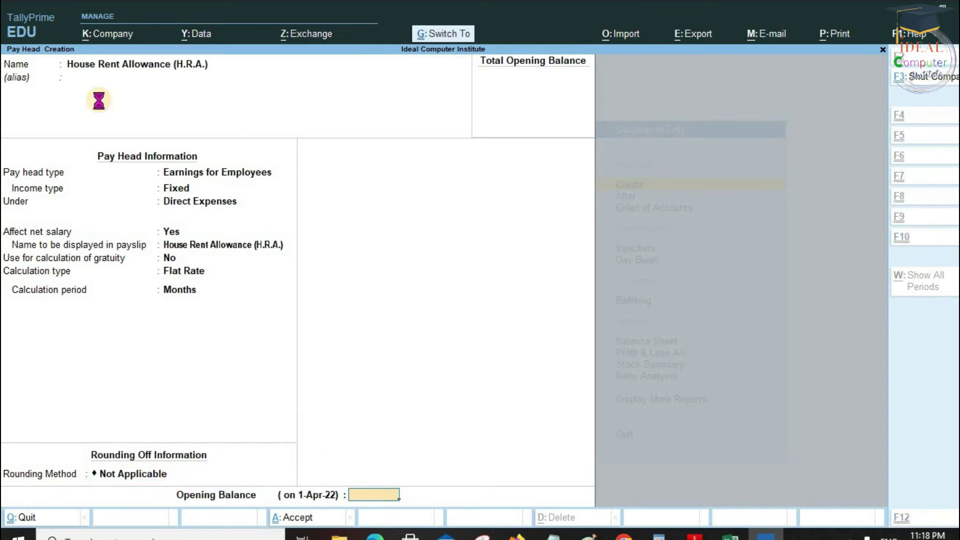
{"action": "key", "text": "Return"}
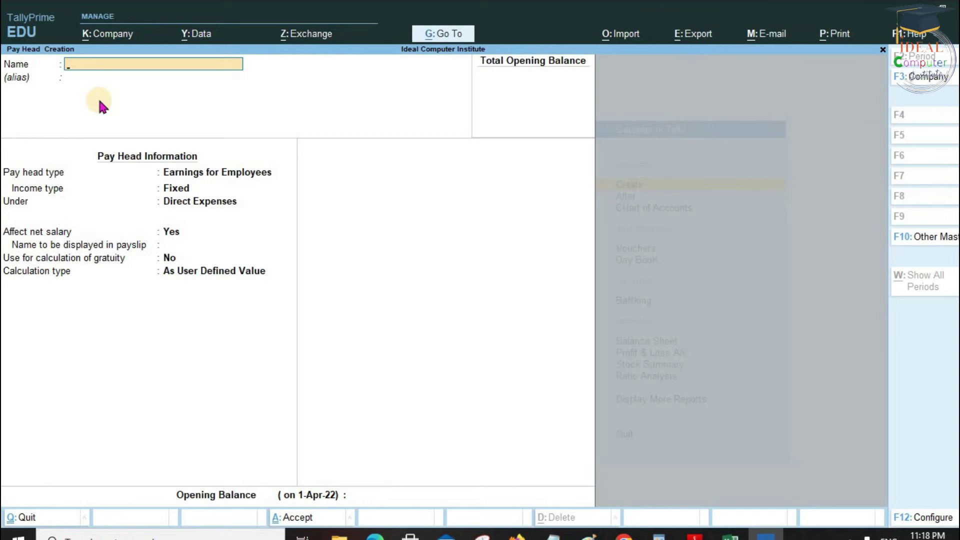
Start a pay head named Medical Allowance (M.A.) with type Earnings for Employees and income type Fixed.
{"action": "type", "text": "Medical Allowance (M.A.)"}
{"action": "key", "text": "Return"}
{"action": "key", "text": "Return"}
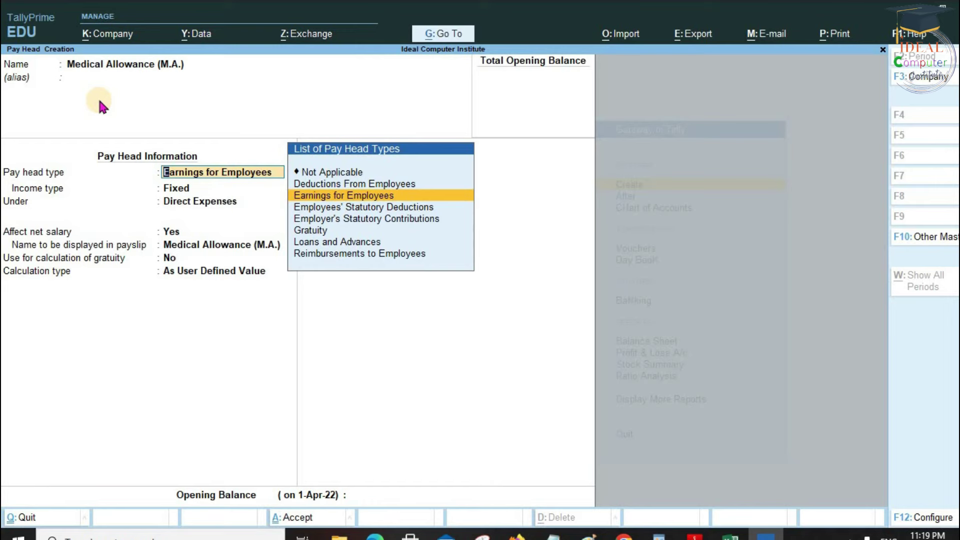
{"action": "key", "text": "Return"}
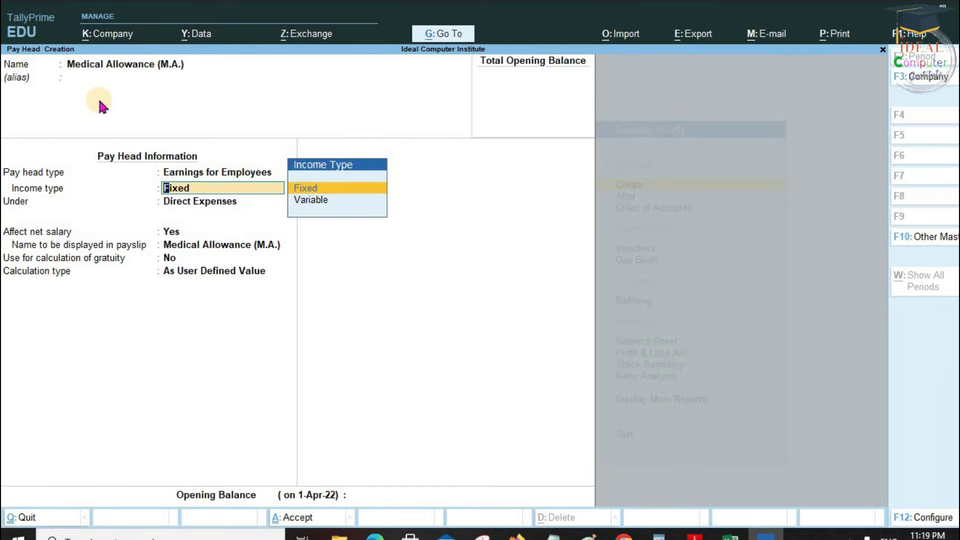
{"action": "key", "text": "Return"}
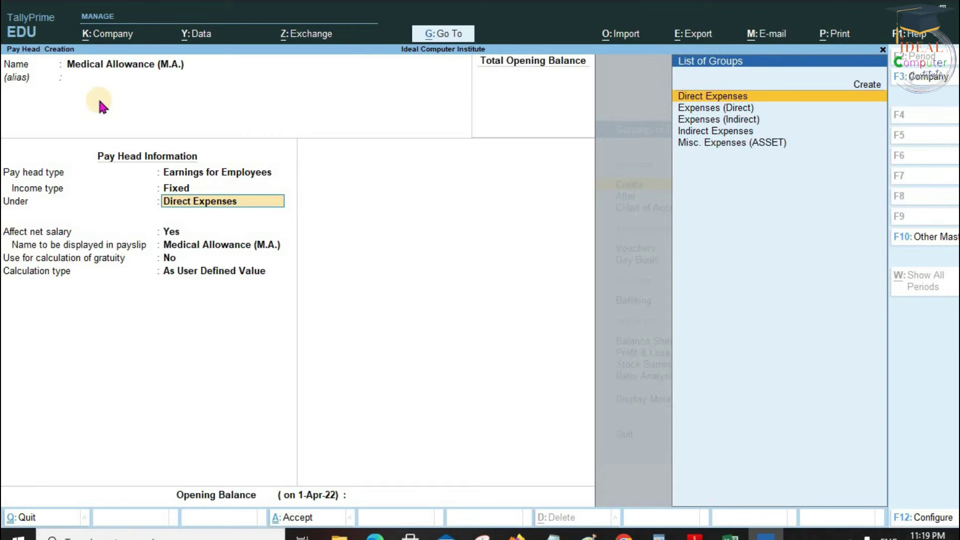
Keep Medical Allowance under Direct Expenses with Affect net salary Yes and gratuity use No, and calculate it As Computed Value with rounding Not Applicable.
{"action": "key", "text": "Return"}
{"action": "key", "text": "Return"}
{"action": "key", "text": "Return"}
{"action": "key", "text": "Return"}
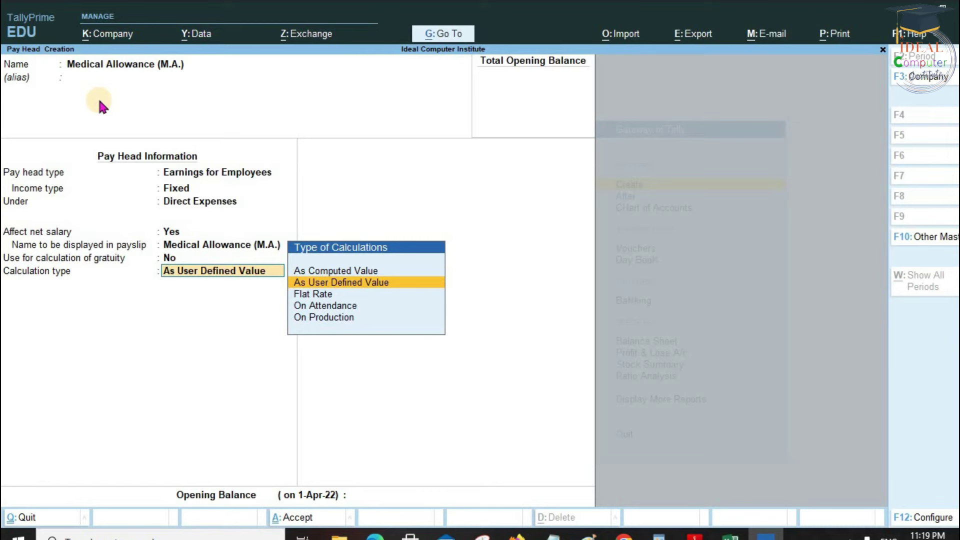
{"action": "key", "text": "Up"}
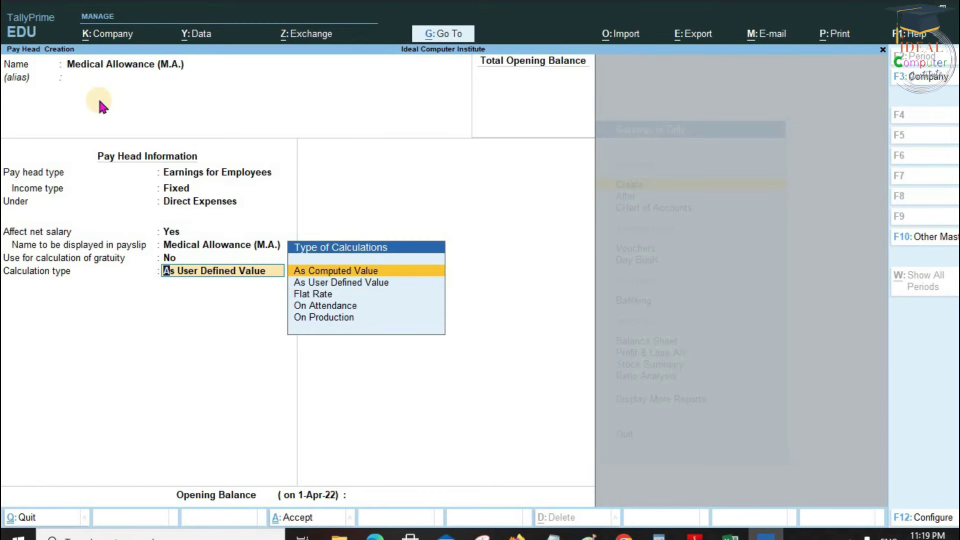
{"action": "key", "text": "Return"}
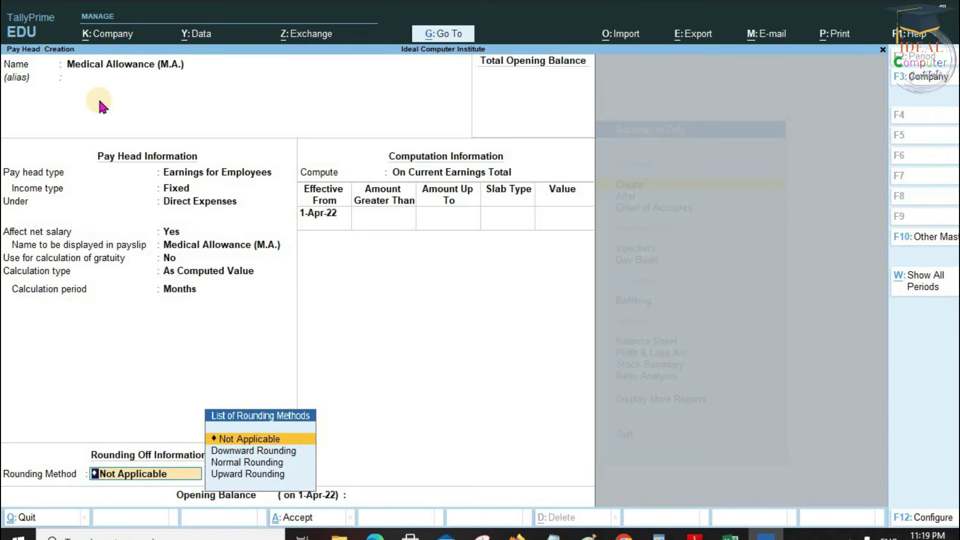
{"action": "key", "text": "Return"}
Compute Medical Allowance On Specified Formula, adding Basic Salary as the only pay head in the formula.
{"action": "key", "text": "Down"}
{"action": "key", "text": "Down"}
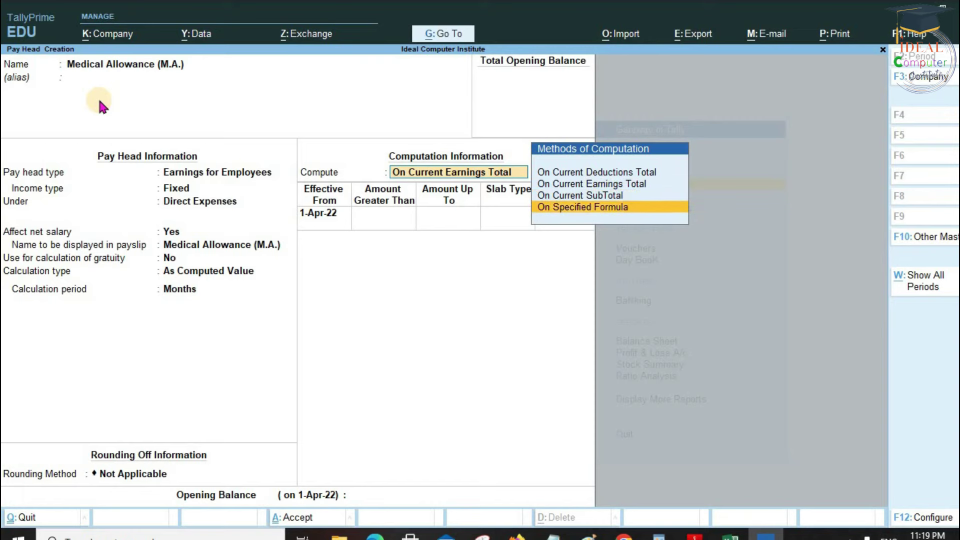
{"action": "key", "text": "Return"}
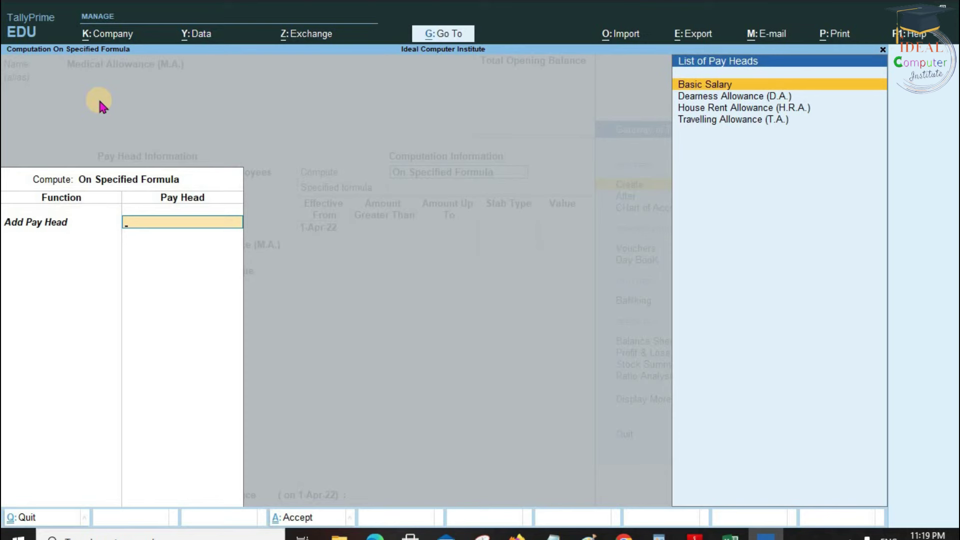
{"action": "key", "text": "Return"}
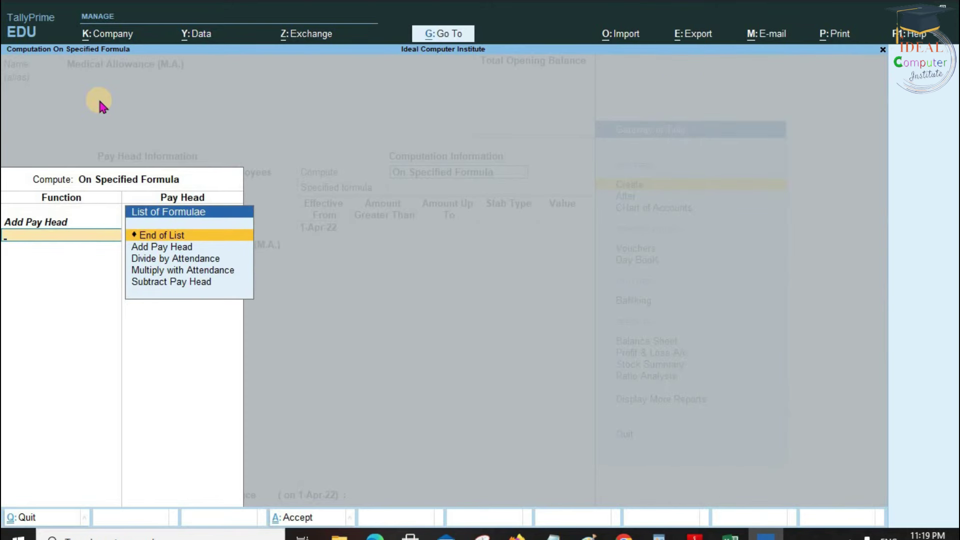
{"action": "key", "text": "Return"}
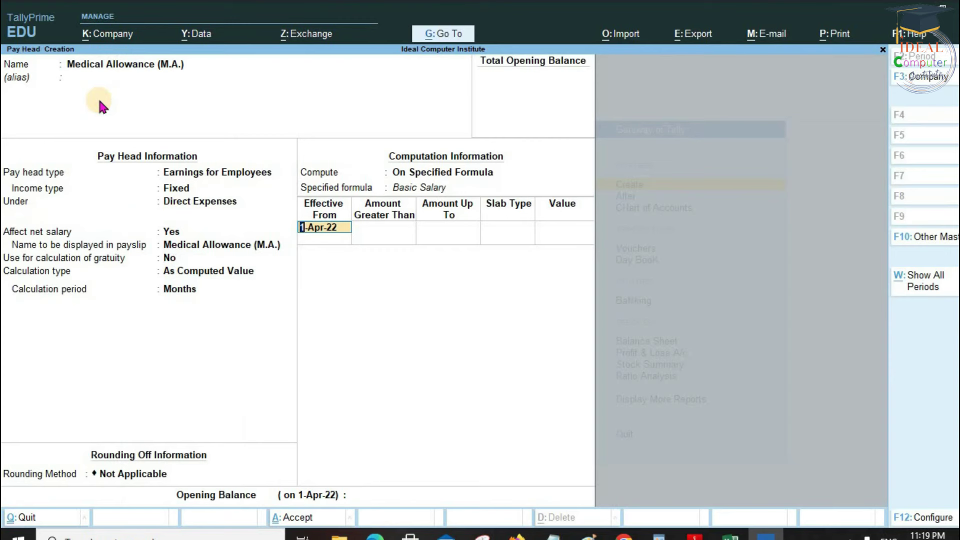
Add a Percentage slab of 6% effective from 1-Apr-22 to Medical Allowance and save the pay head.
{"action": "key", "text": "Return"}
{"action": "key", "text": "Return"}
{"action": "key", "text": "Return"}
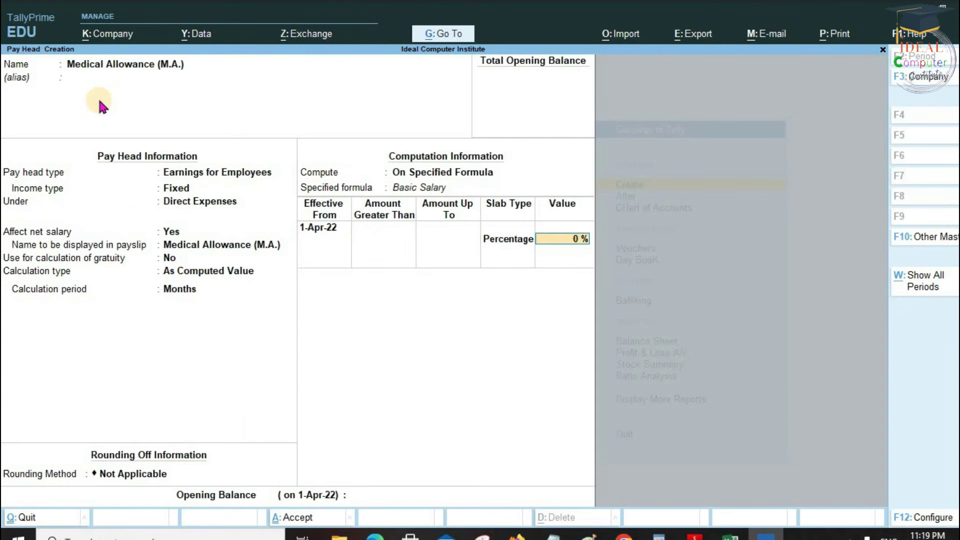
{"action": "type", "text": "6"}
{"action": "key", "text": "Return"}
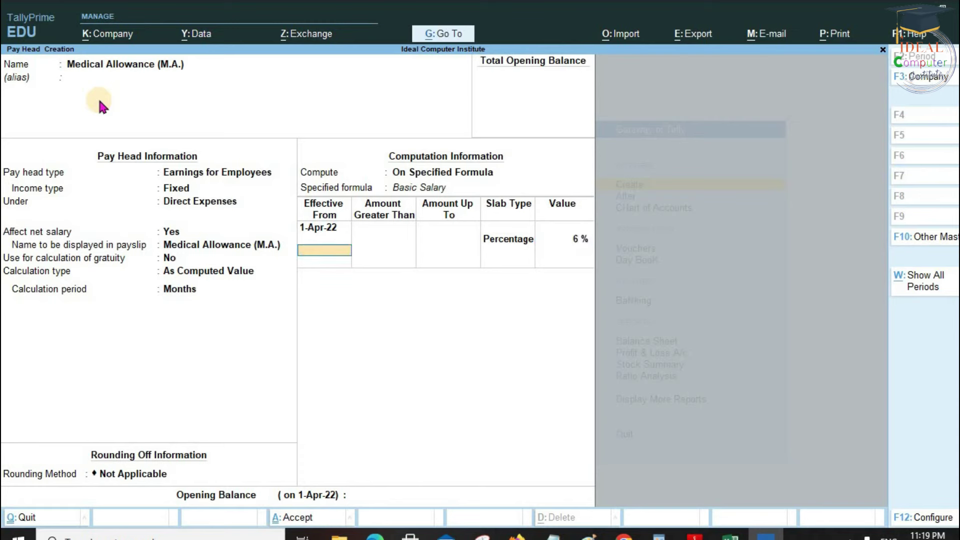
{"action": "key", "text": "ctrl"}
{"action": "key", "text": "ctrl+a"}
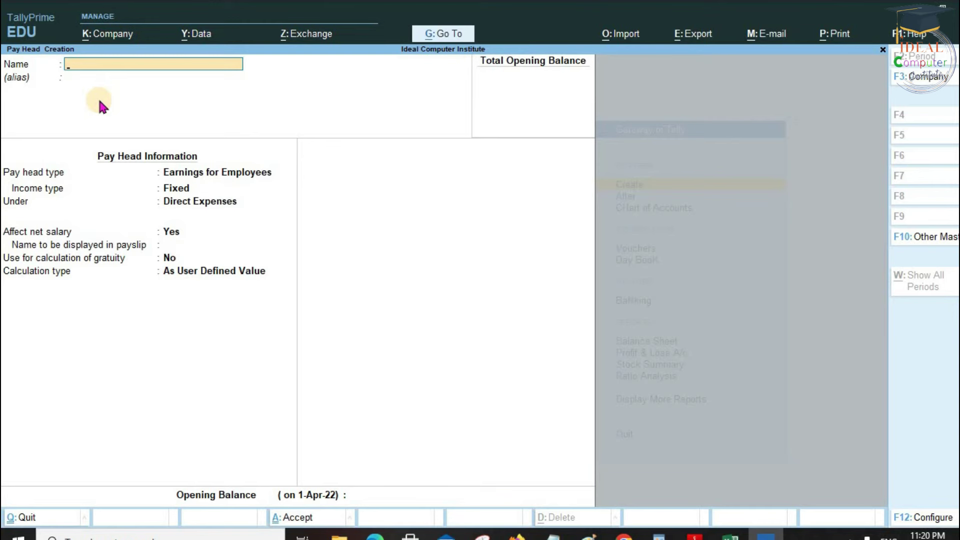
Start a pay head named Provident Fund (P.F.) with type Deductions From Employees.
{"action": "type", "text": "Provident Fund (P.F.)"}
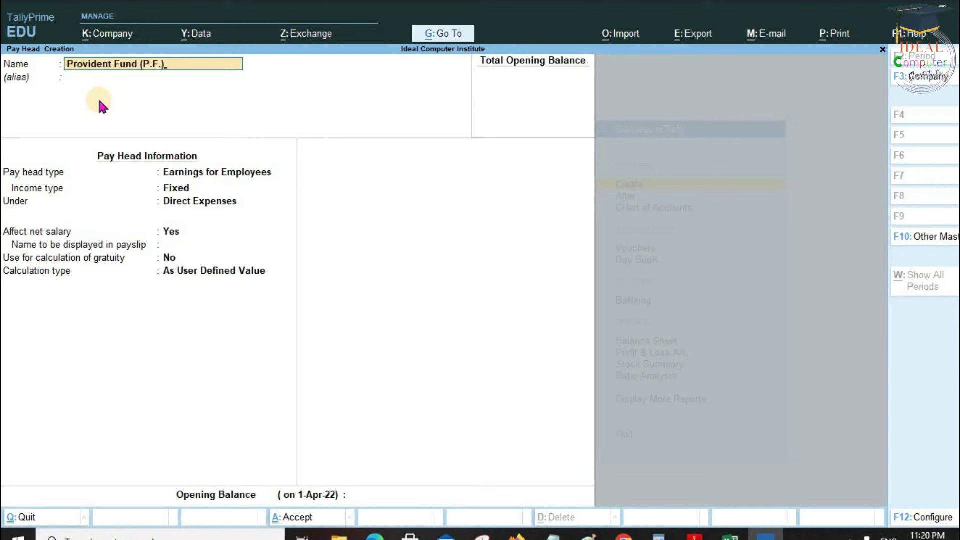
{"action": "key", "text": "Return"}
{"action": "key", "text": "Return"}
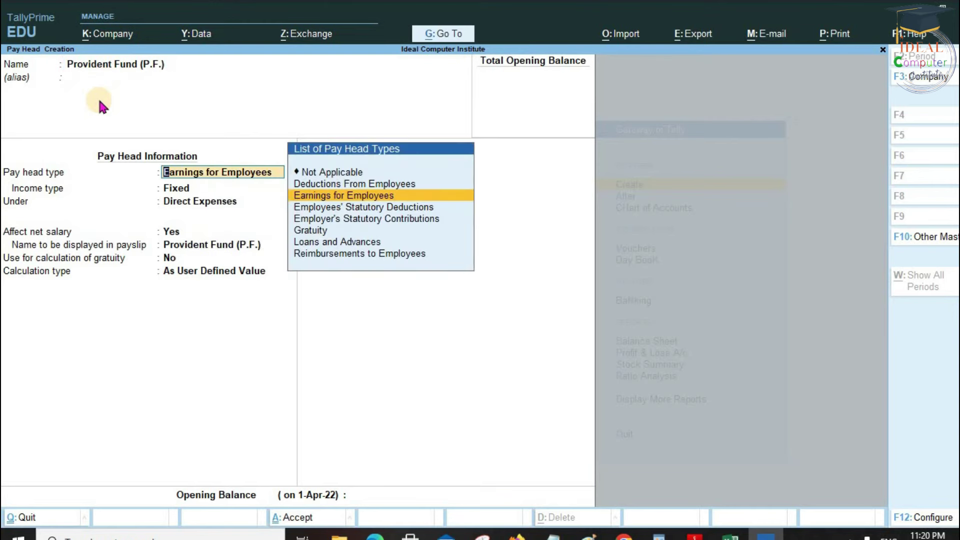
{"action": "key", "text": "Up"}
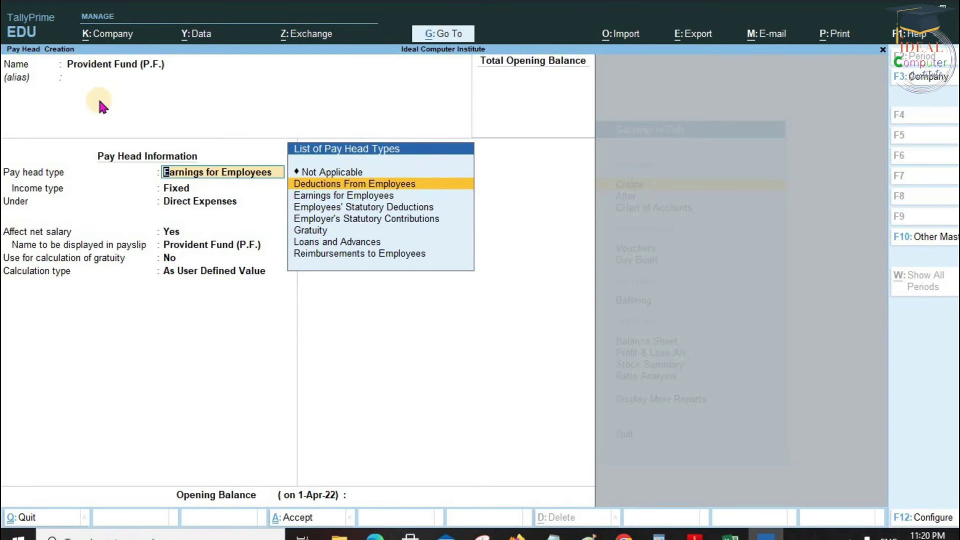
{"action": "key", "text": "Return"}
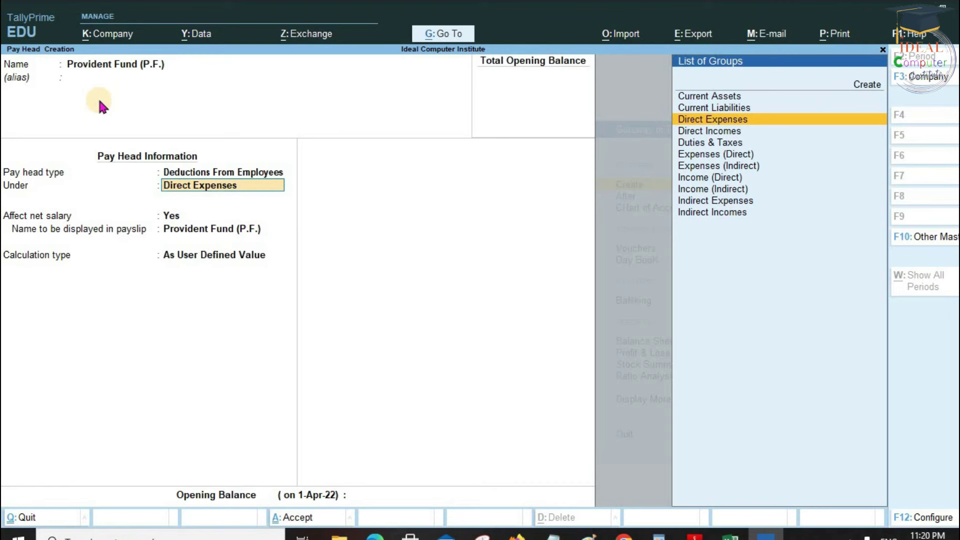
Place the Provident Fund pay head under the Current Liabilities group.
{"action": "key", "text": "Down"}
{"action": "key", "text": "Down"}
{"action": "key", "text": "Down"}
{"action": "key", "text": "Up"}
{"action": "key", "text": "Up"}
{"action": "key", "text": "Up"}
{"action": "key", "text": "Up"}
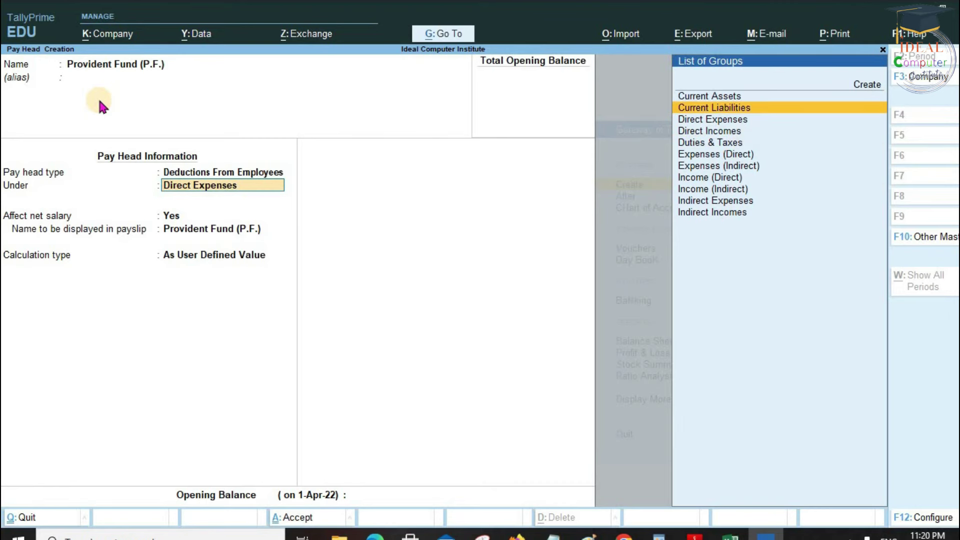
{"action": "key", "text": "Return"}
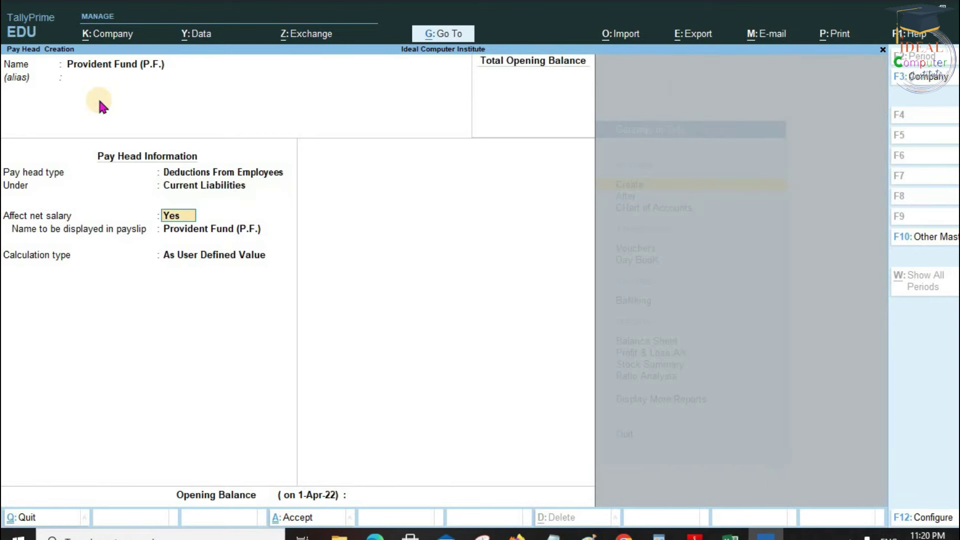
Keep Affect net salary Yes for Provident Fund and set its calculation type to As Computed Value with rounding Not Applicable.
{"action": "key", "text": "Return"}
{"action": "key", "text": "Return"}
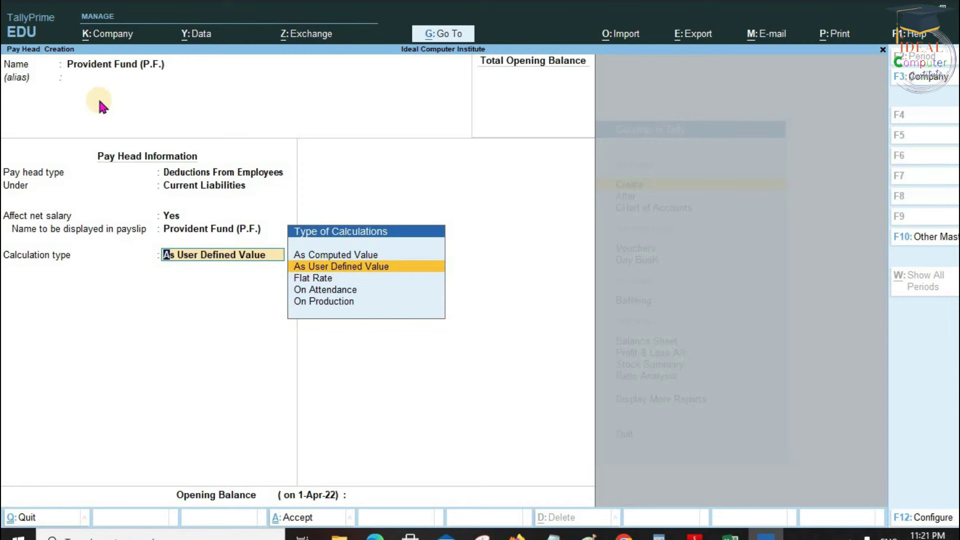
{"action": "key", "text": "Up"}
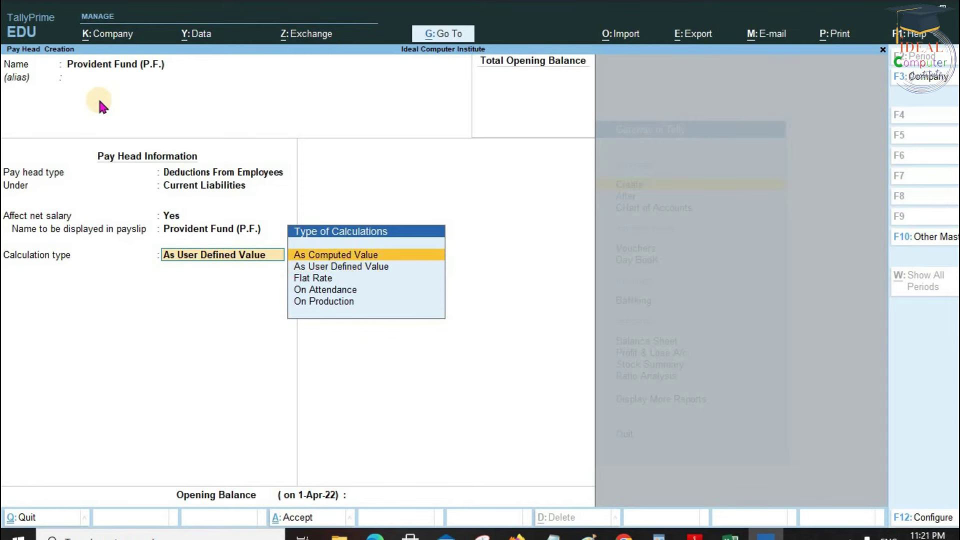
{"action": "key", "text": "Return"}
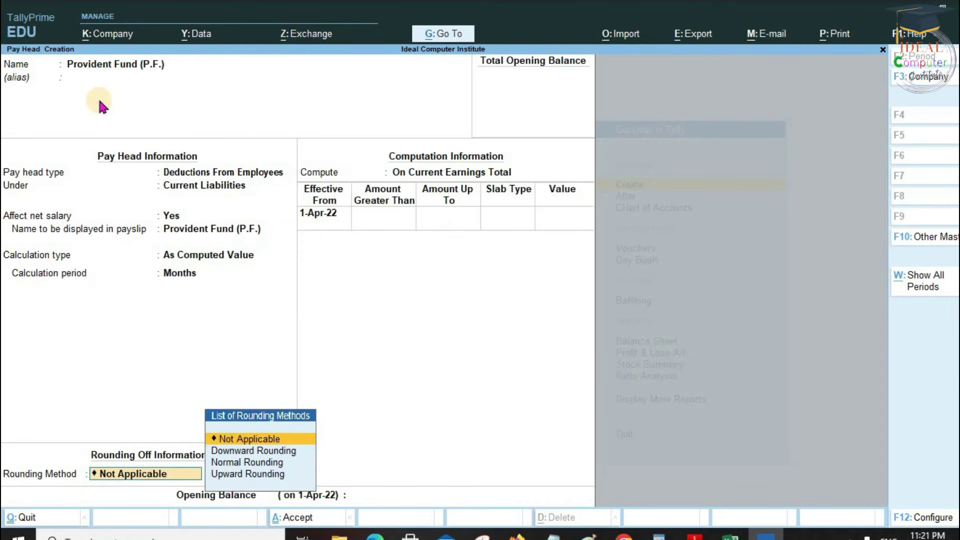
{"action": "key", "text": "Return"}
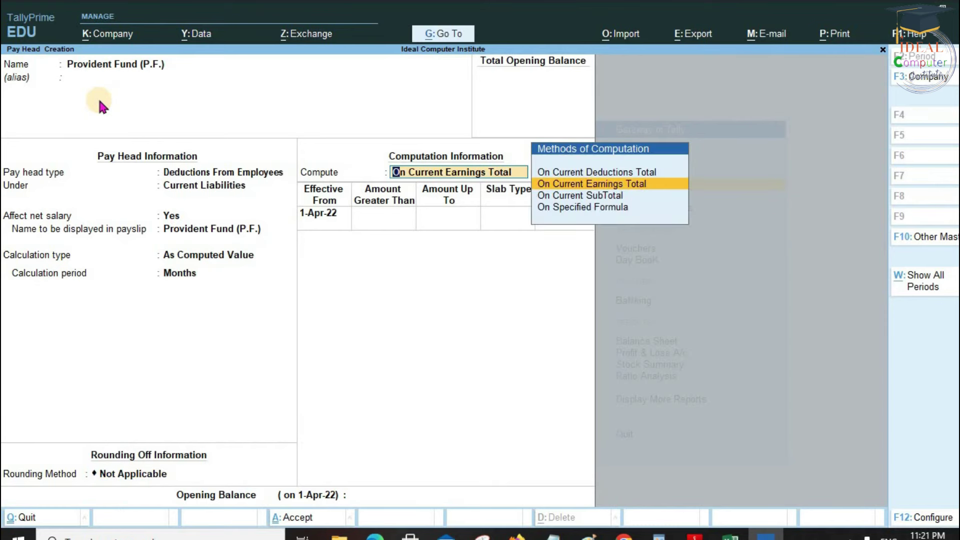
Compute Provident Fund On Specified Formula, using only Basic Salary in the formula.
{"action": "key", "text": "Down"}
{"action": "key", "text": "Down"}
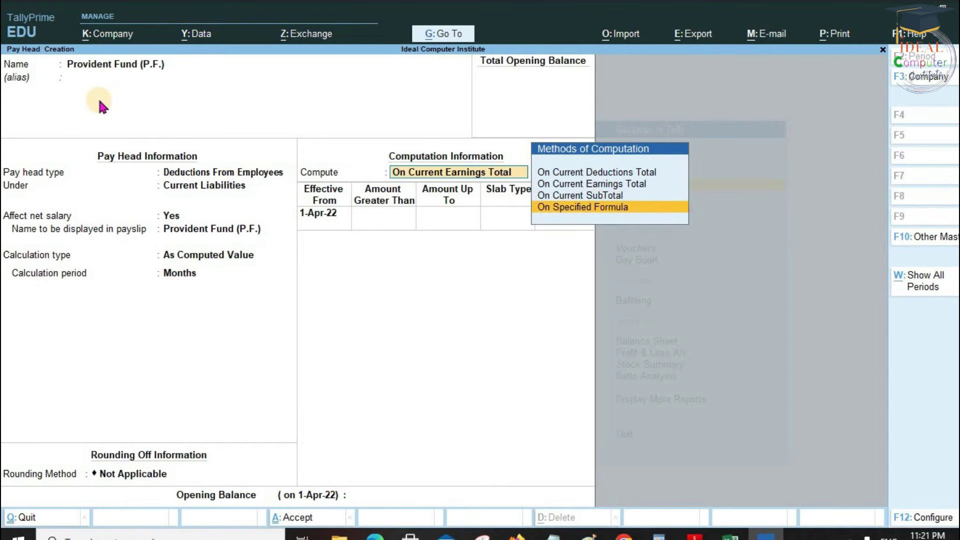
{"action": "key", "text": "Return"}
{"action": "key", "text": "Return"}
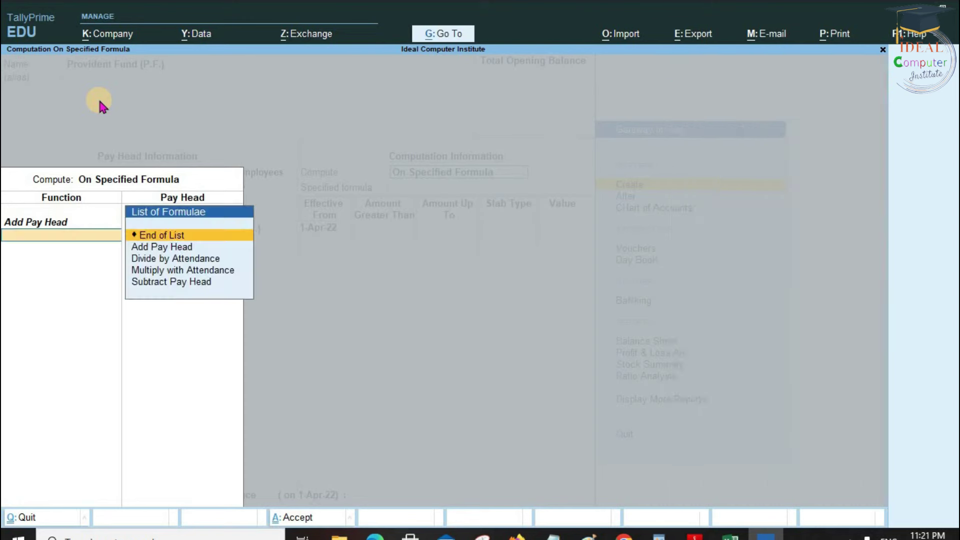
{"action": "key", "text": "Return"}
Add a Percentage slab of 12% effective from 1-Apr-22 to Provident Fund and save the pay head.
{"action": "key", "text": "Return"}
{"action": "key", "text": "Return"}
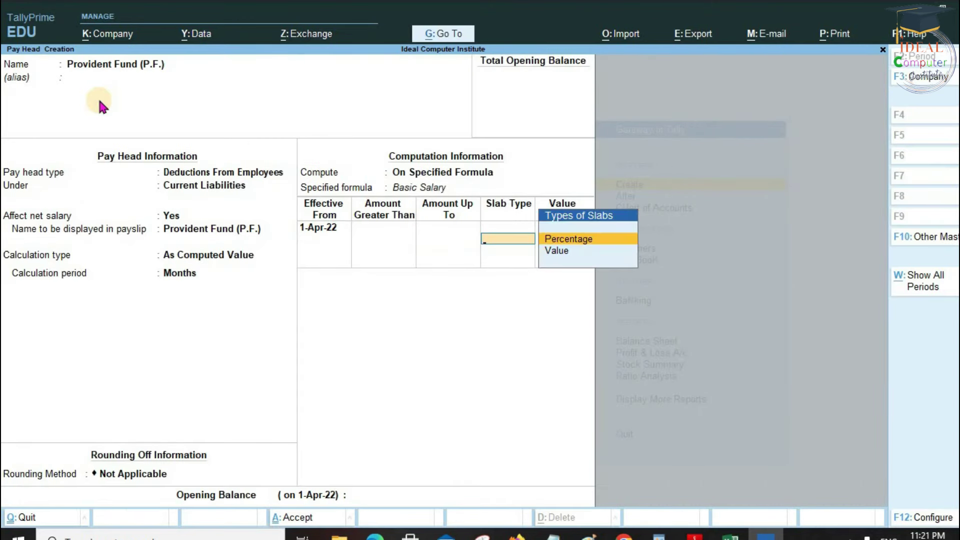
{"action": "key", "text": "Return"}
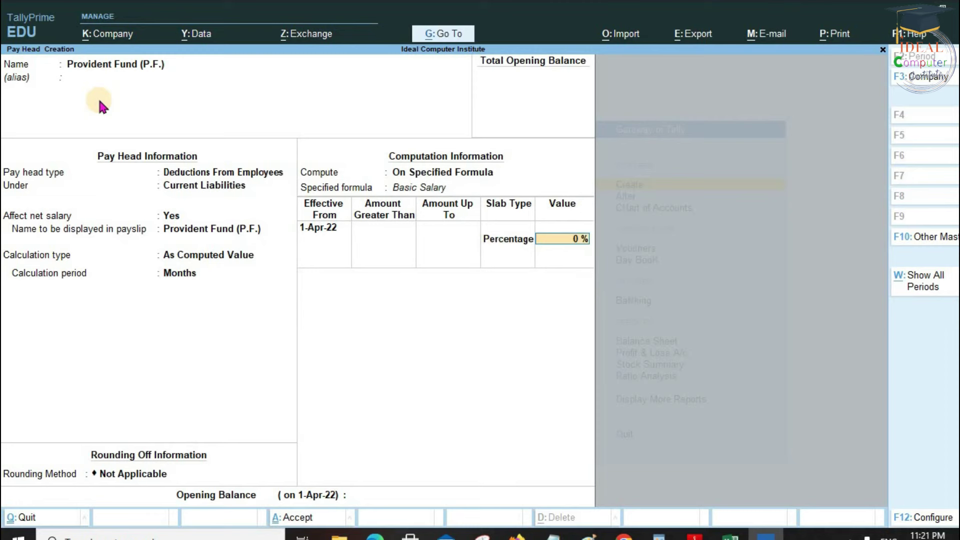
{"action": "type", "text": "12"}
{"action": "key", "text": "Return"}
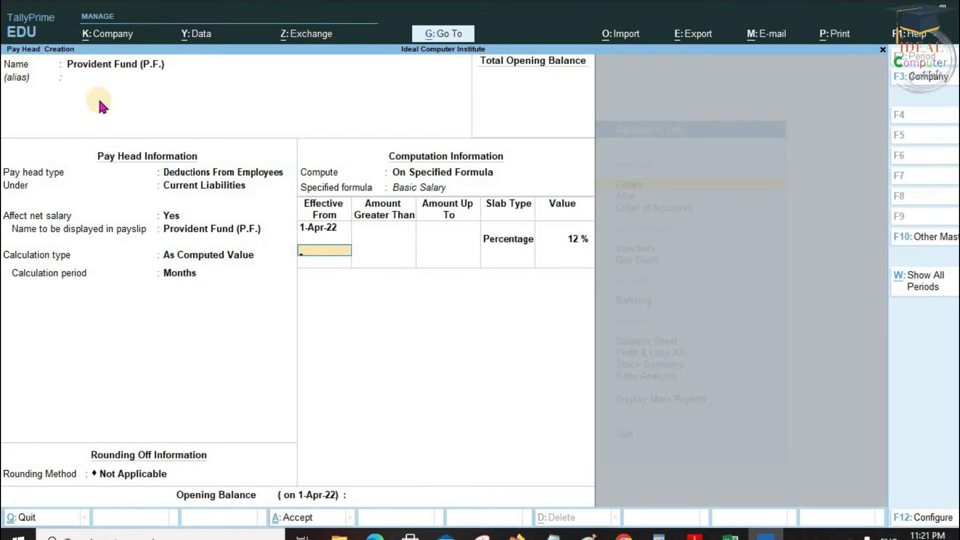
{"action": "key", "text": "ctrl"}
{"action": "key", "text": "ctrl+a"}
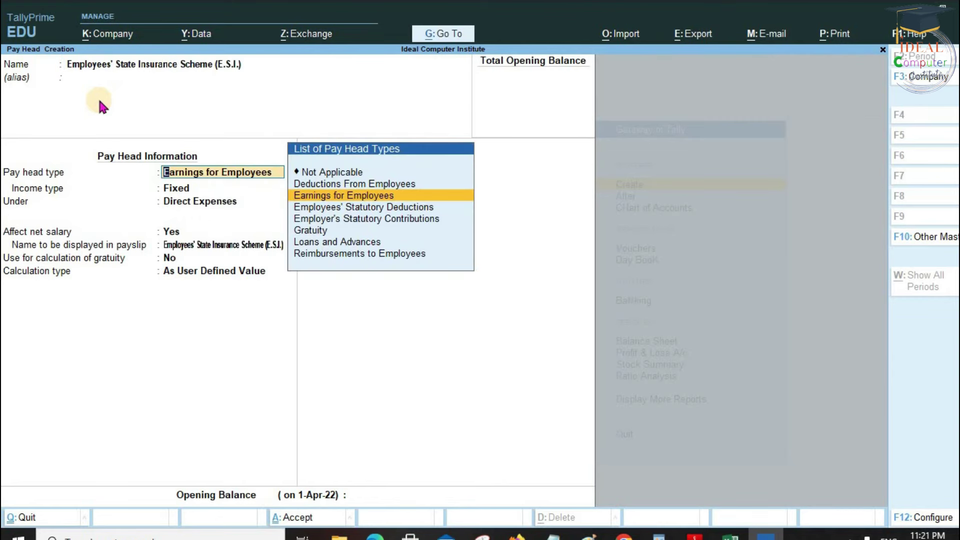
Classify the Employees' State Insurance Scheme (E.S.I.) pay head as Deductions From Employees under Current Liabilities.
{"action": "key", "text": "Up"}
{"action": "key", "text": "Return"}
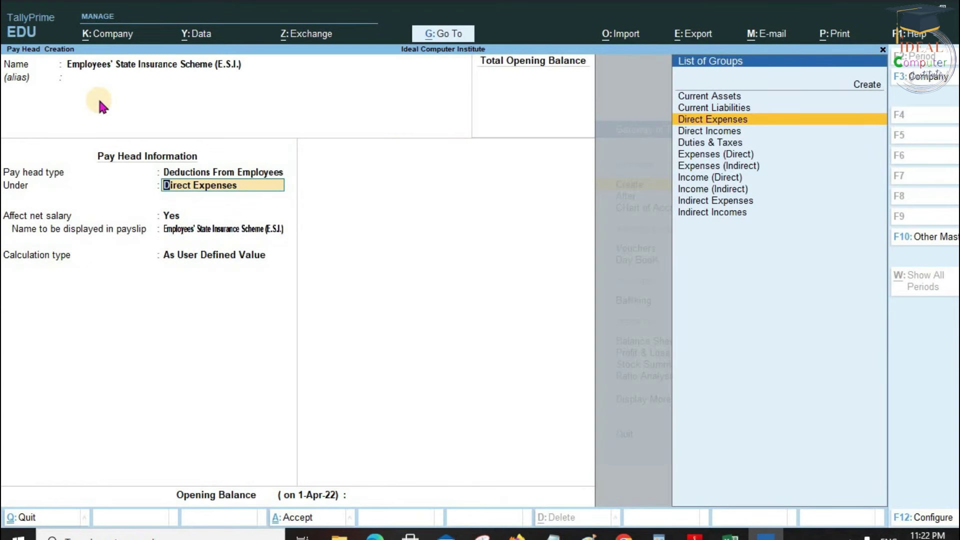
{"action": "key", "text": "Up"}
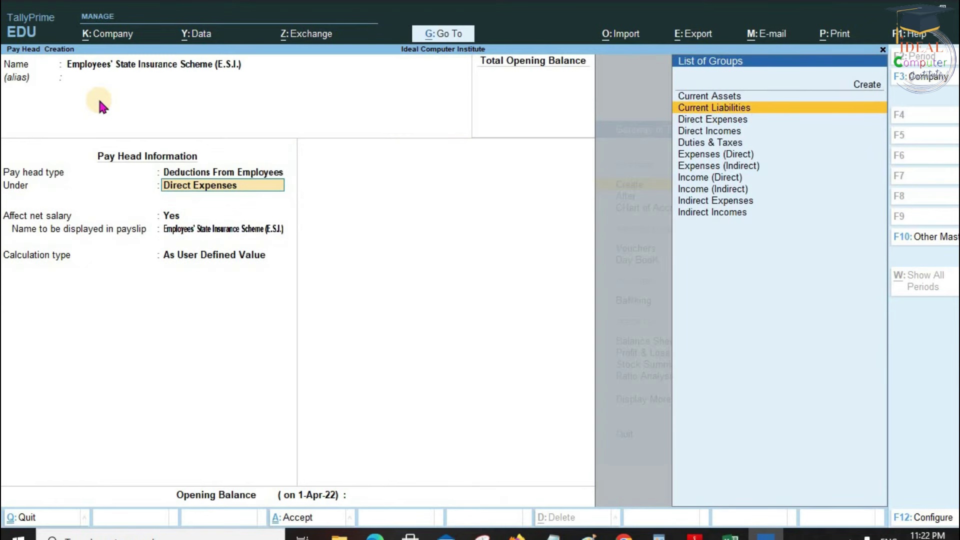
{"action": "key", "text": "Return"}
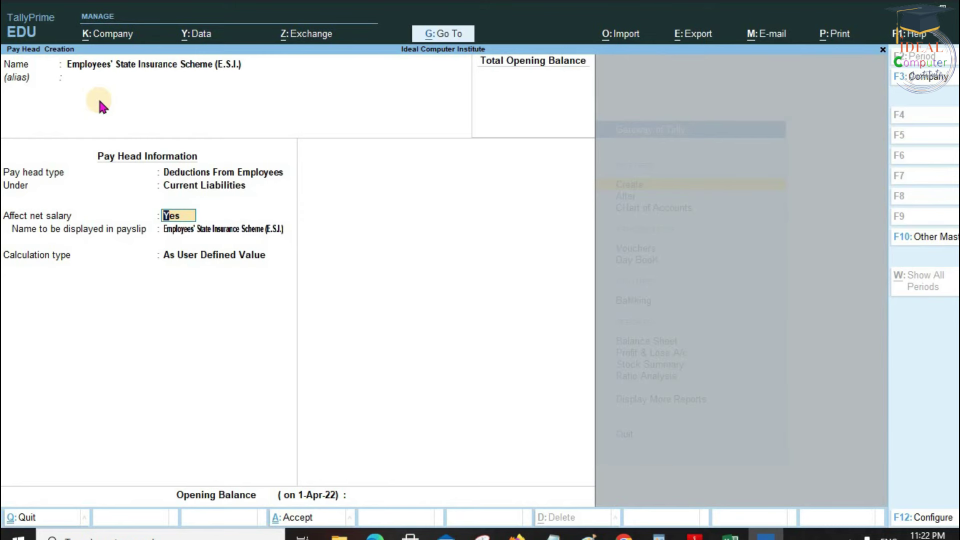
Keep Affect net salary Yes for E.S.I. and set its calculation type to As Computed Value with rounding Not Applicable.
{"action": "key", "text": "Return"}
{"action": "key", "text": "Return"}
{"action": "key", "text": "Up"}
{"action": "key", "text": "Return"}
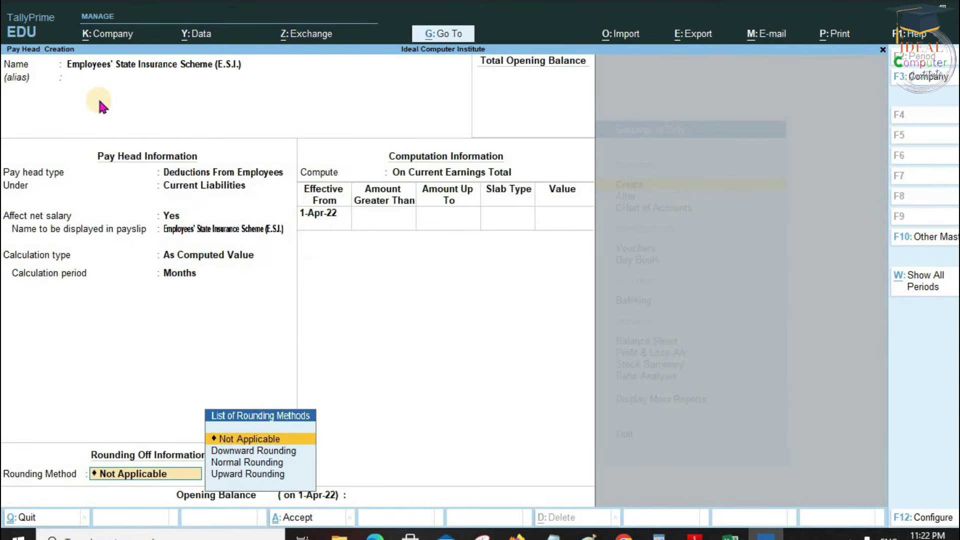
{"action": "key", "text": "Return"}
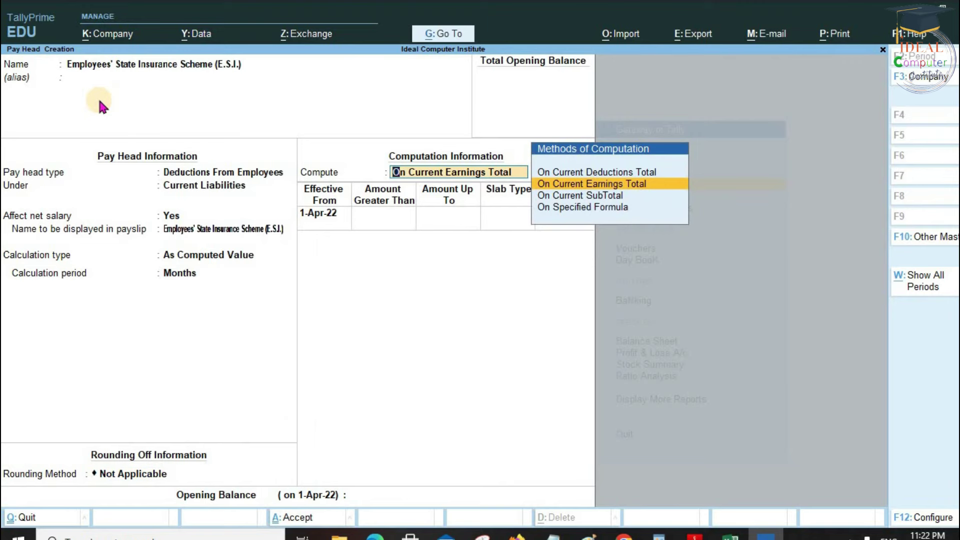
Compute E.S.I. On Specified Formula, using only Basic Salary in the formula.
{"action": "key", "text": "Down"}
{"action": "key", "text": "Down"}
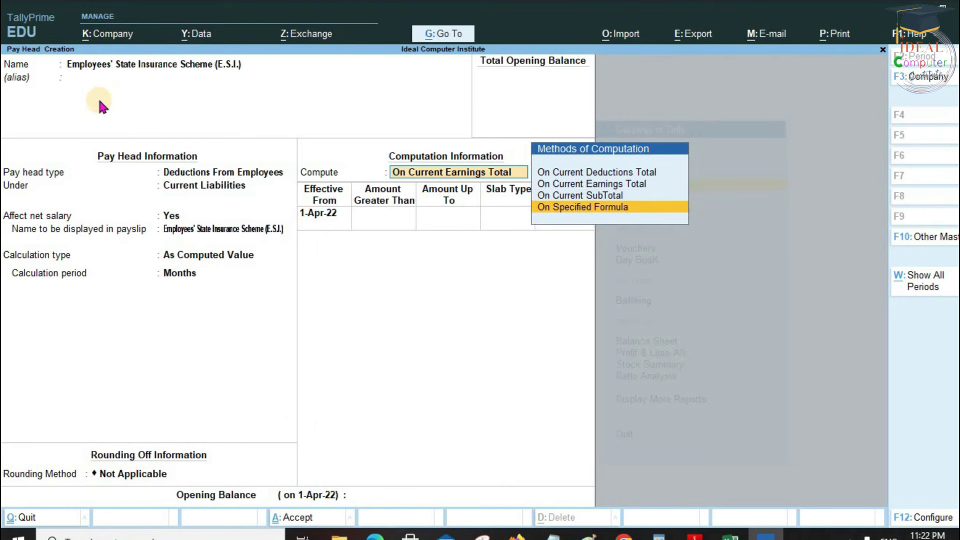
{"action": "key", "text": "Return"}
{"action": "key", "text": "Return"}
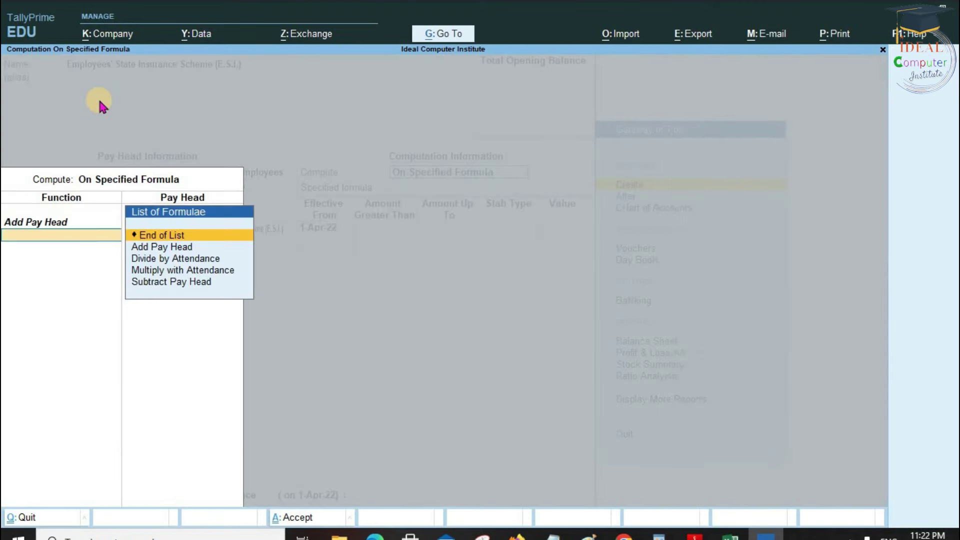
{"action": "key", "text": "Return"}
Add a Percentage slab of 2.5% effective from 1-Apr-22 to the E.S.I. pay head and save it.
{"action": "key", "text": "Return"}
{"action": "key", "text": "Return"}
{"action": "key", "text": "Return"}
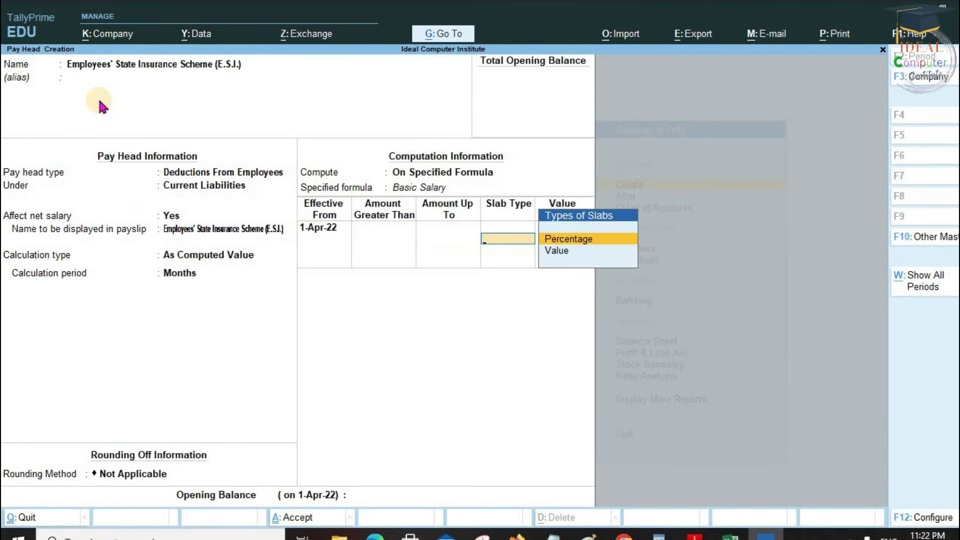
{"action": "key", "text": "Return"}
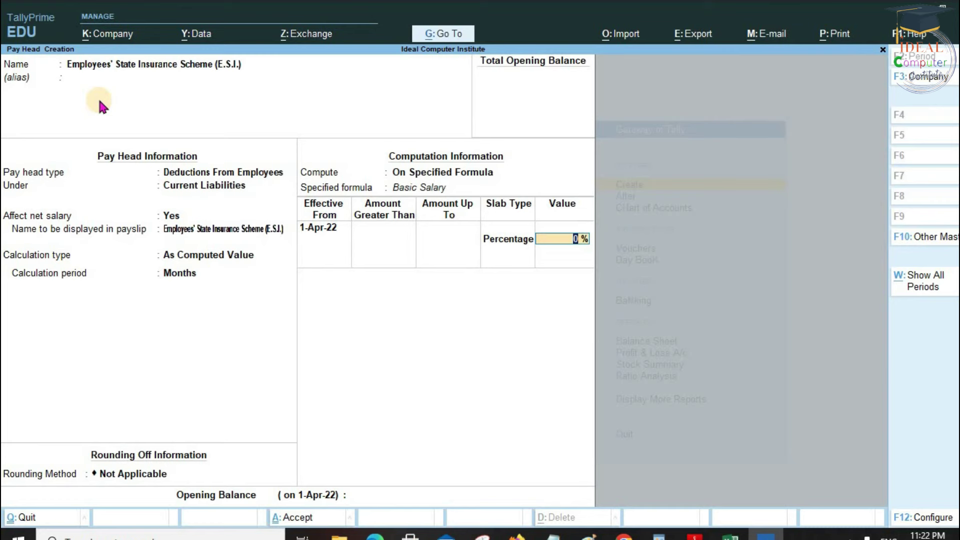
{"action": "type", "text": "2.5"}
{"action": "key", "text": "Return"}
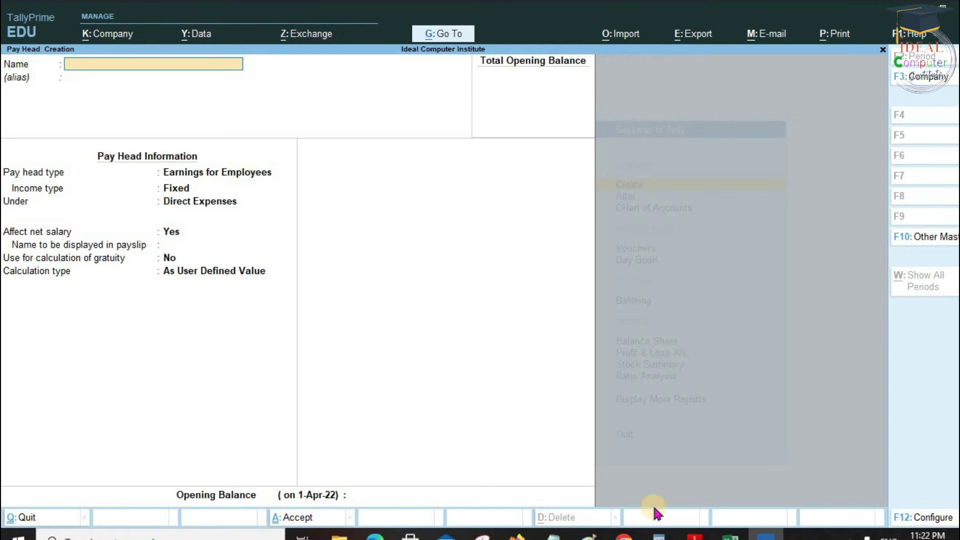
Switch to Adobe Reader and check the deductions and the Overtime earnings in Pay Slip.pdf, returning to TallyPrime.
{"action": "left_click", "coordinate": [695, 535]}
{"action": "left_click_drag", "start_coordinate": [131, 178], "coordinate": [463, 193]}
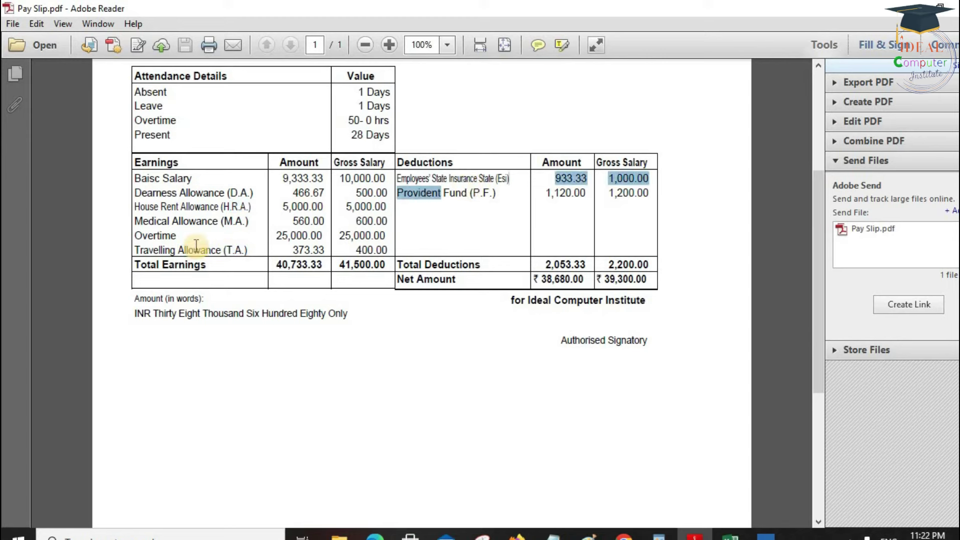
{"action": "left_click_drag", "start_coordinate": [134, 235], "coordinate": [180, 252]}
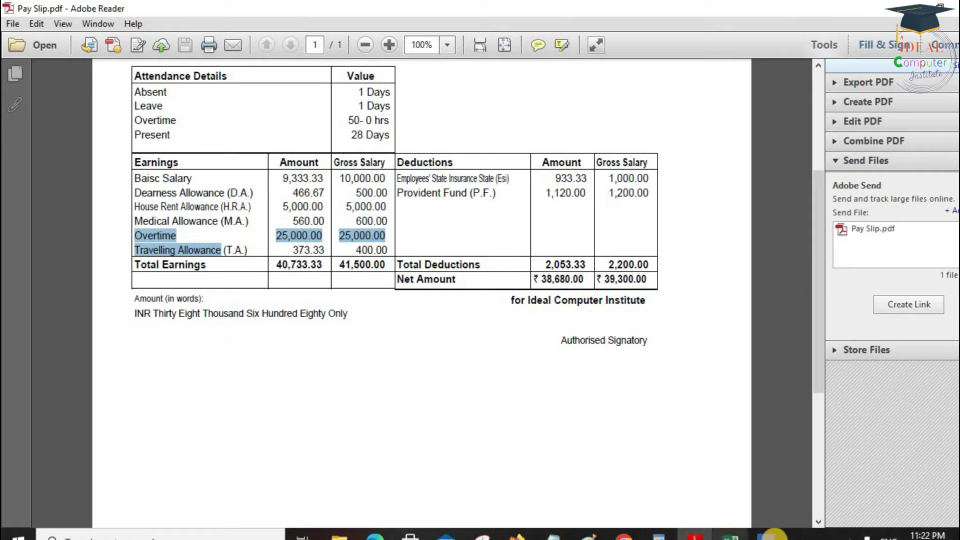
{"action": "left_click", "coordinate": [773, 535]}
Name the new pay head Overtime and classify it as Earnings for Employees with the Fixed income type.
{"action": "type", "text": "Overt"}
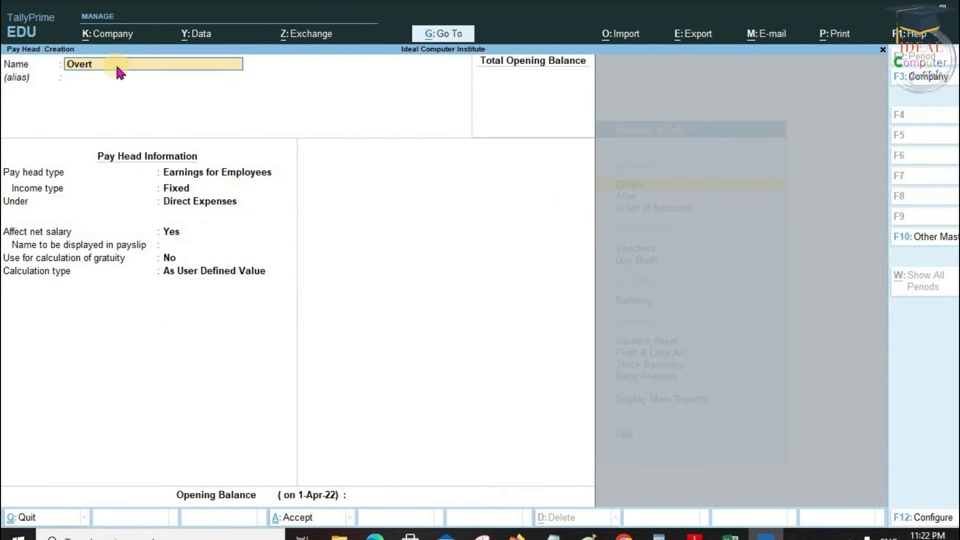
{"action": "type", "text": "ime"}
{"action": "key", "text": "Return"}
{"action": "key", "text": "Down"}
{"action": "key", "text": "Up"}
{"action": "key", "text": "Return"}
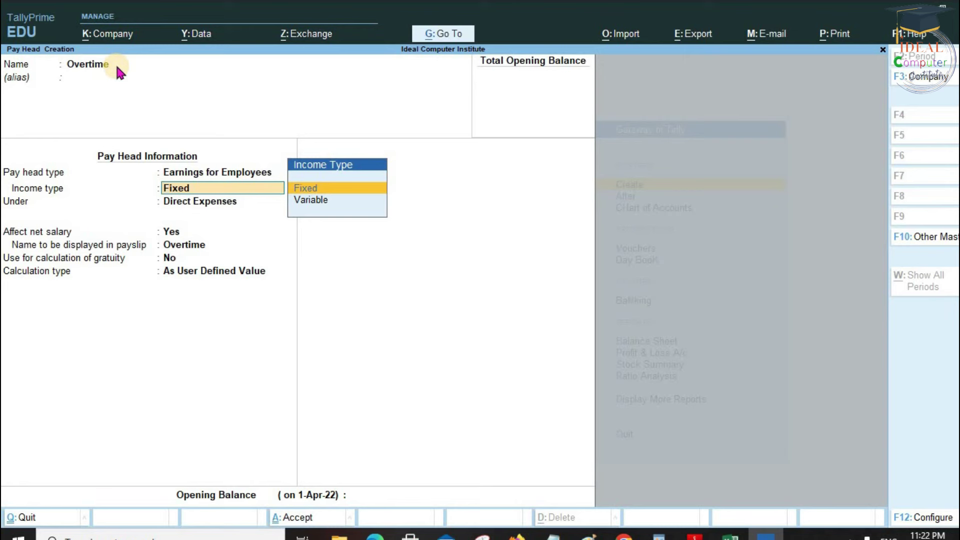
{"action": "key", "text": "Return"}
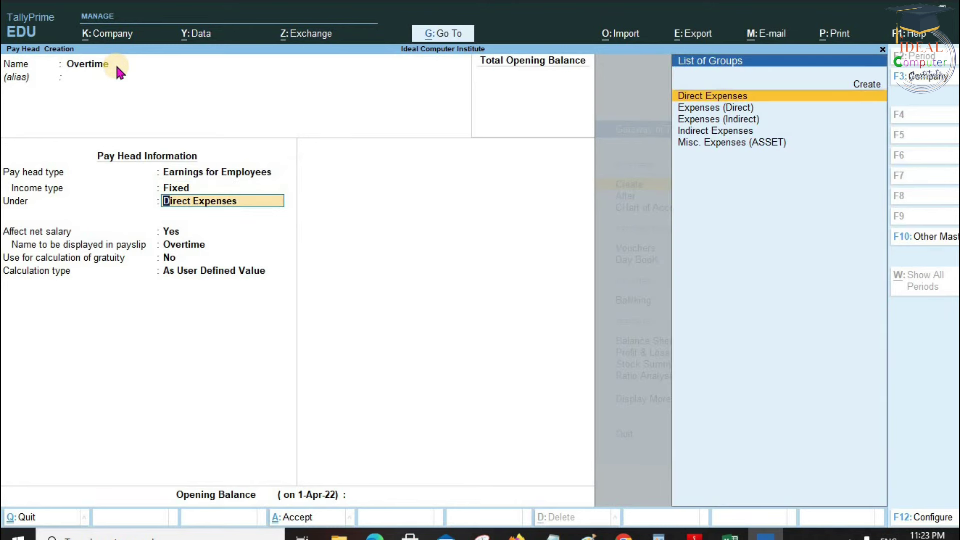
Place Overtime under Direct Expenses, keeping Affect net salary Yes, the payslip name Overtime and gratuity calculation No.
{"action": "key", "text": "Return"}
{"action": "key", "text": "Return"}
{"action": "key", "text": "Return"}
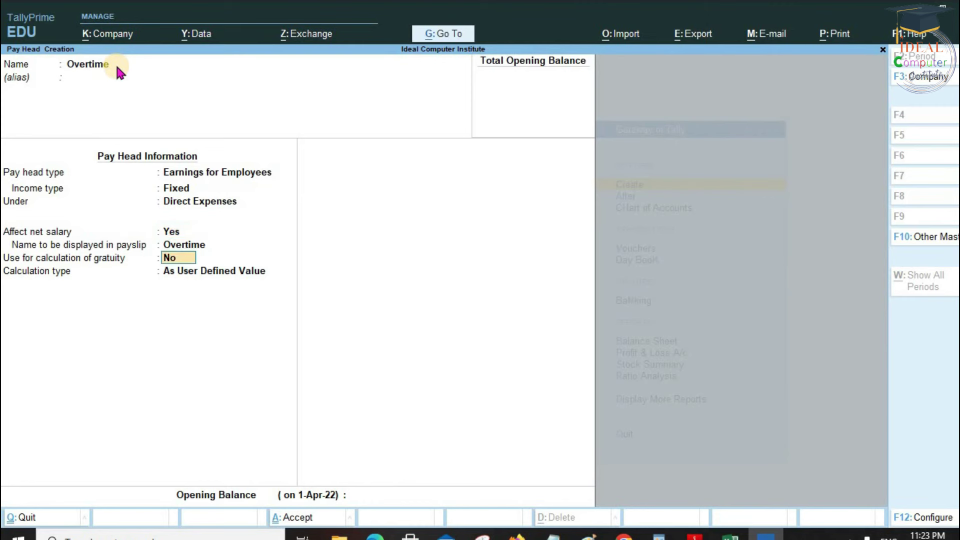
{"action": "key", "text": "Return"}
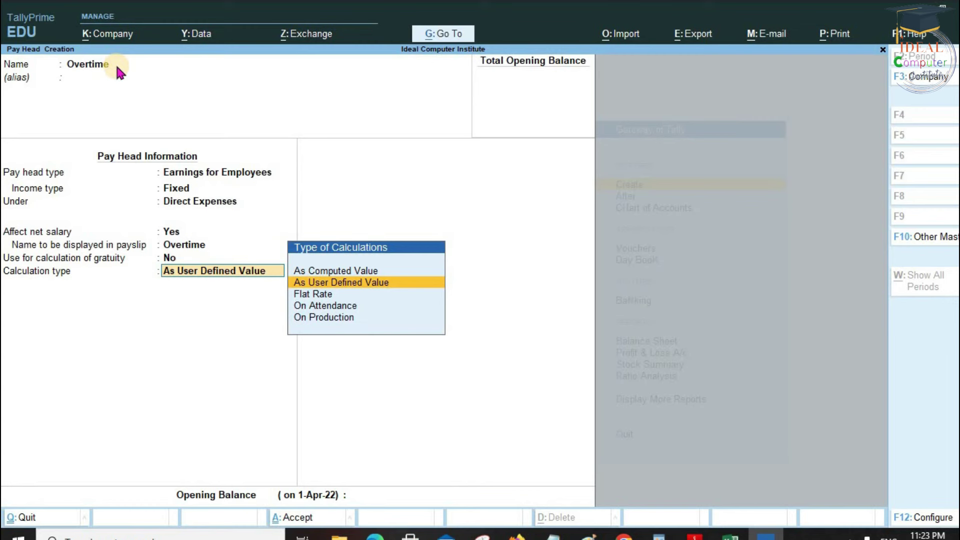
Calculate Overtime On Production with production type Overtime and rounding Not Applicable, save the pay head and leave pay head creation.
{"action": "key", "text": "Down"}
{"action": "key", "text": "Down"}
{"action": "key", "text": "Down"}
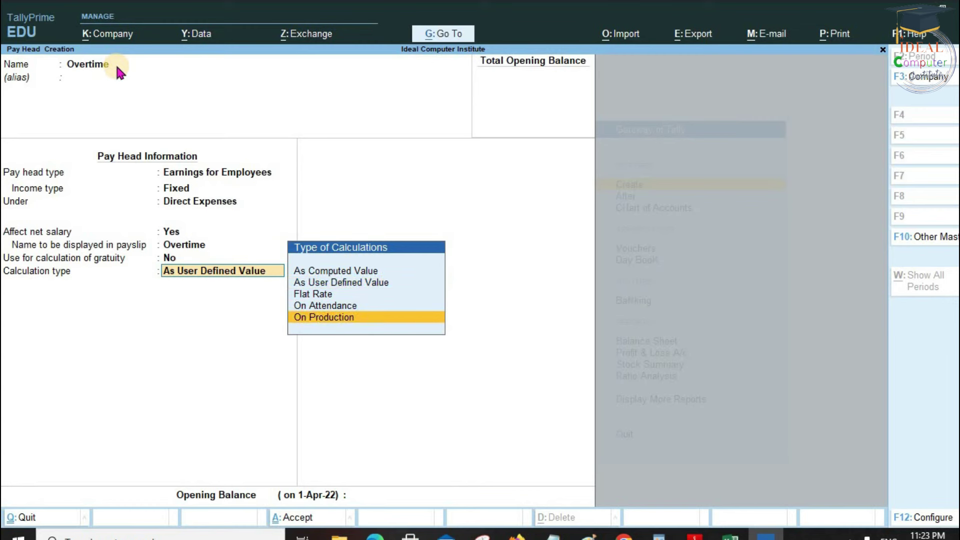
{"action": "key", "text": "Return"}
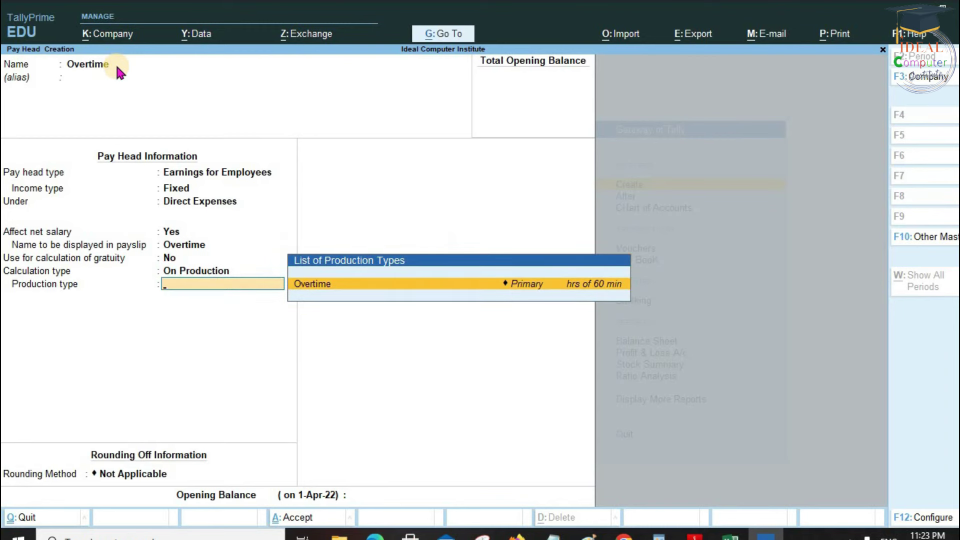
{"action": "key", "text": "Return"}
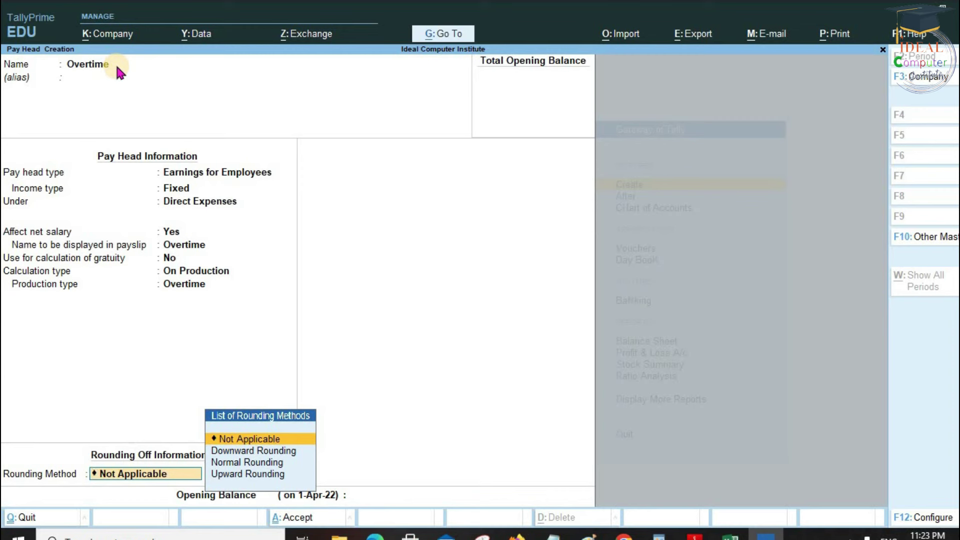
{"action": "key", "text": "Return"}
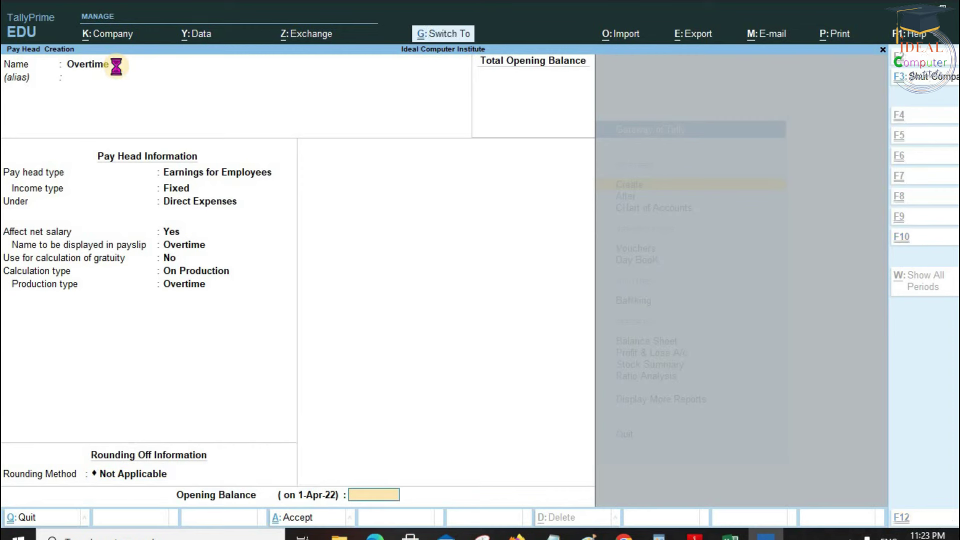
{"action": "key", "text": "ctrl+a"}
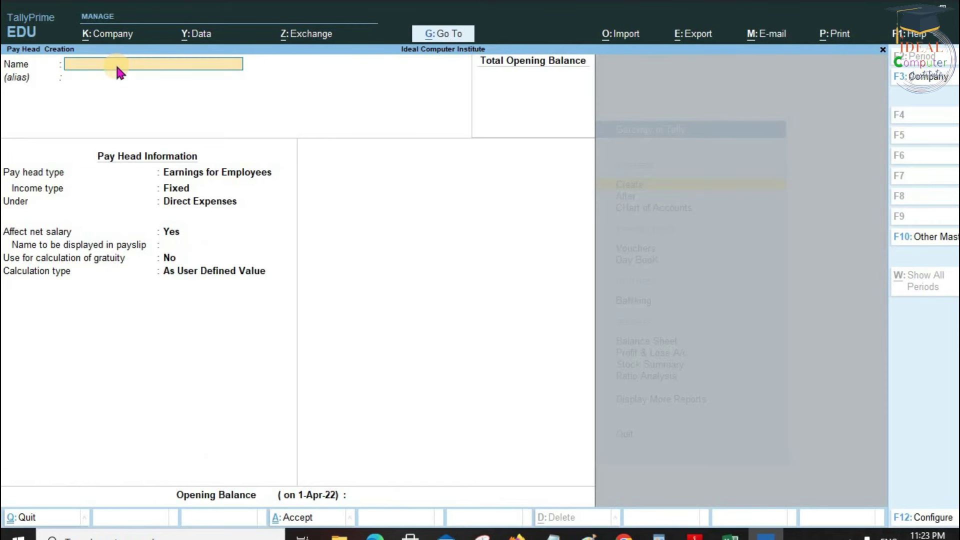
{"action": "key", "text": "Escape"}
{"action": "key", "text": "y"}
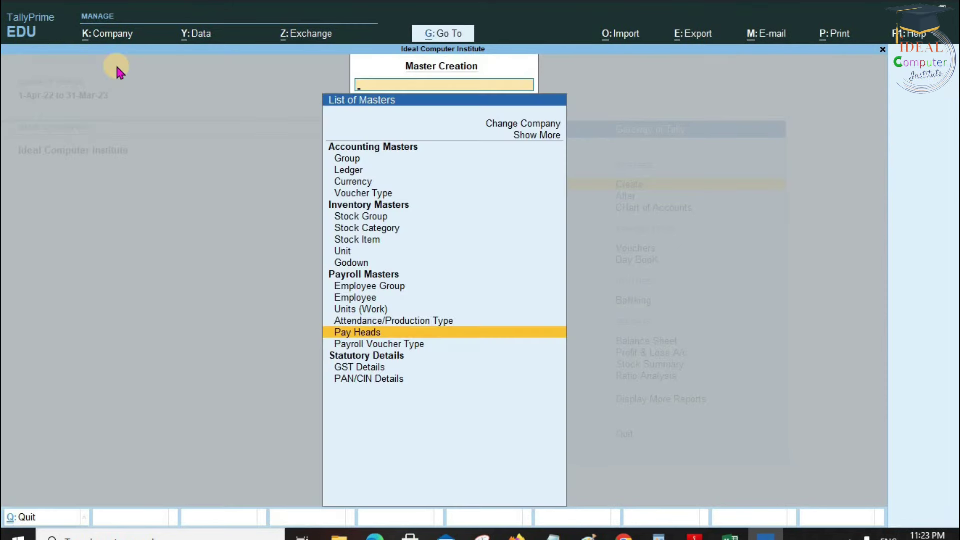
Review the payroll master types available for creation, from Employee Group through Pay Heads.
{"action": "key", "text": "Up"}
{"action": "key", "text": "Up"}
{"action": "key", "text": "Up"}
{"action": "key", "text": "Up"}
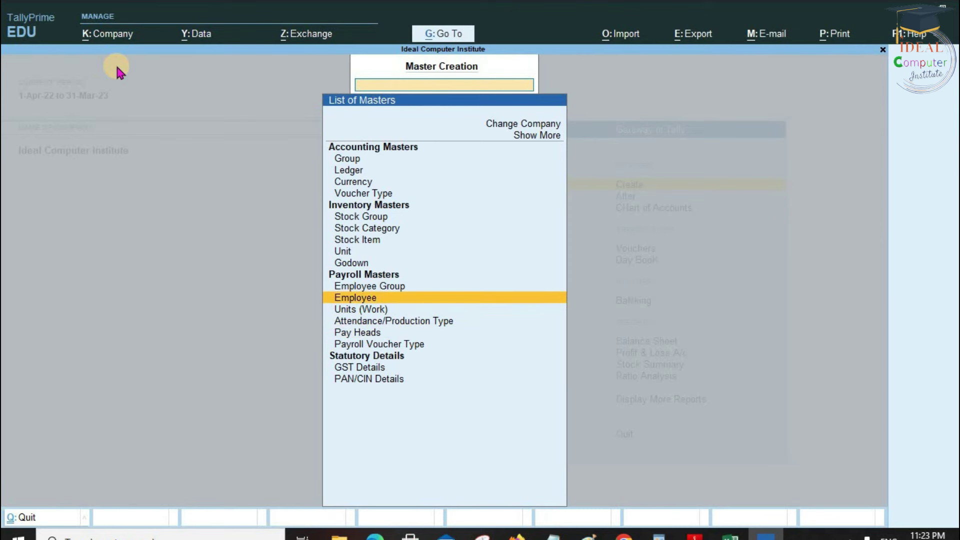
{"action": "key", "text": "Down"}
{"action": "key", "text": "Up"}
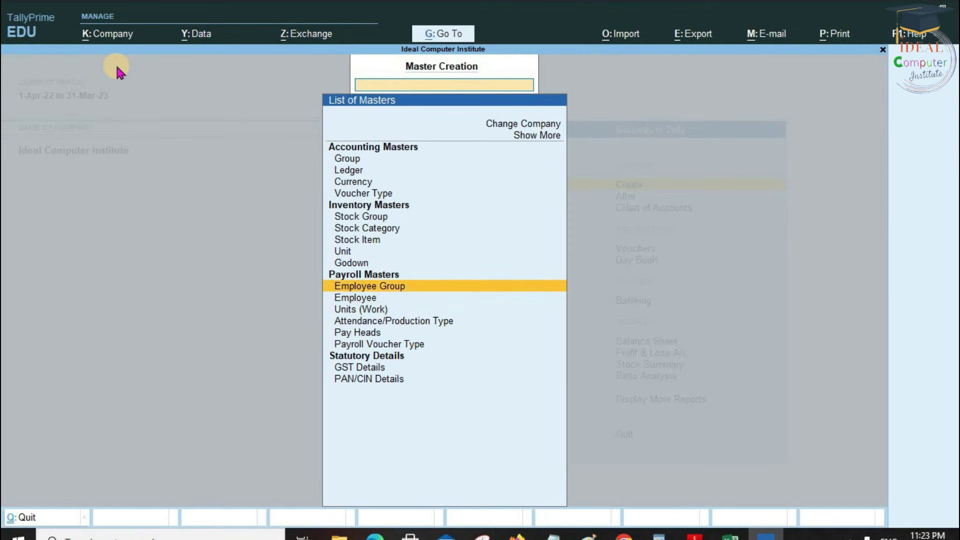
{"action": "key", "text": "Down"}
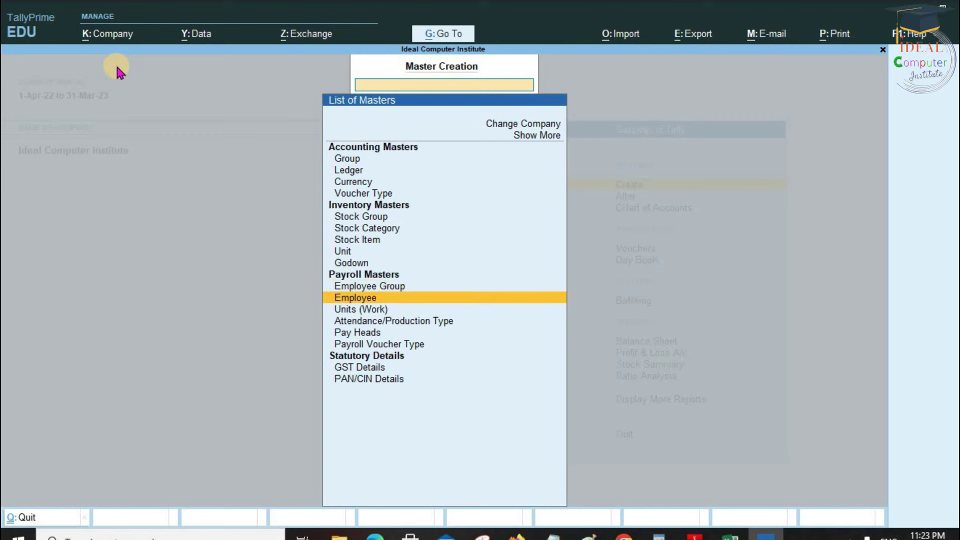
{"action": "key", "text": "Down"}
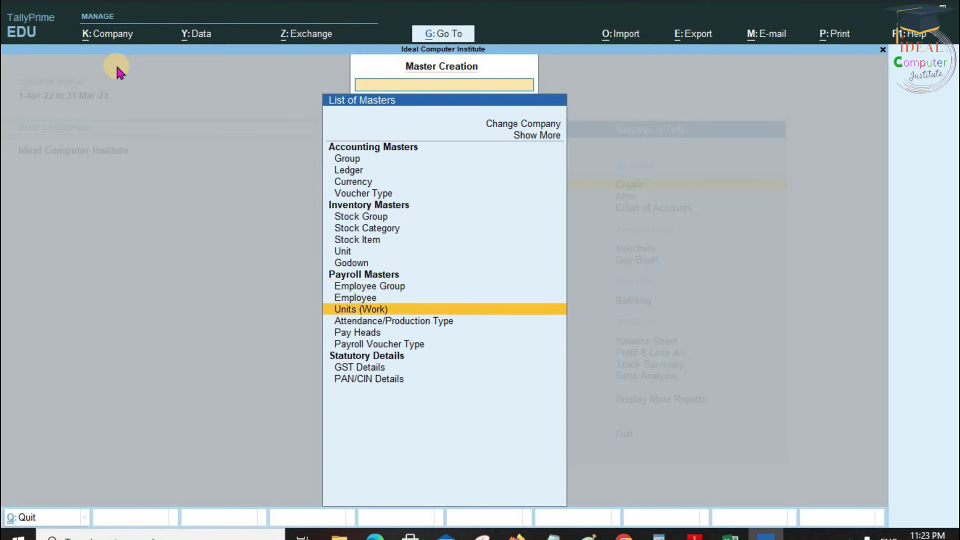
{"action": "key", "text": "Down"}
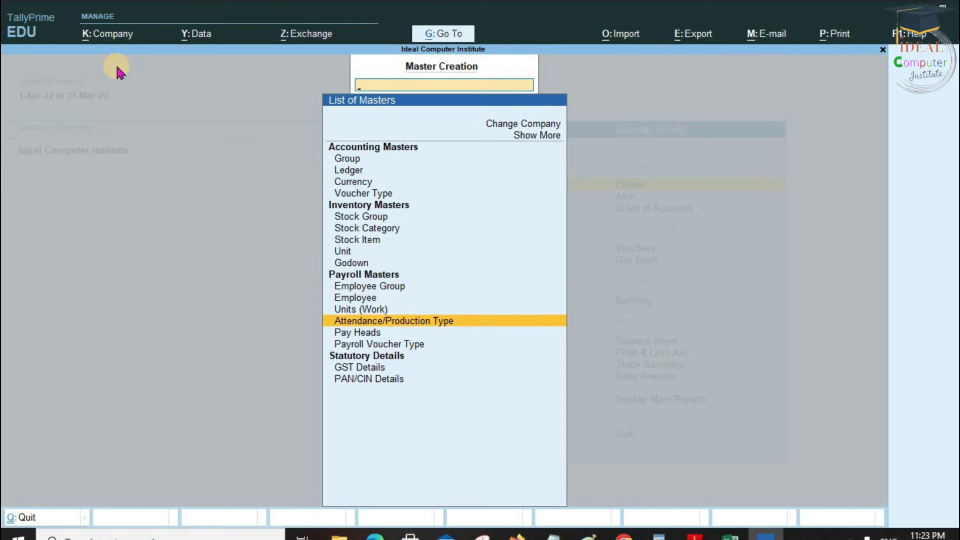
{"action": "key", "text": "Down"}
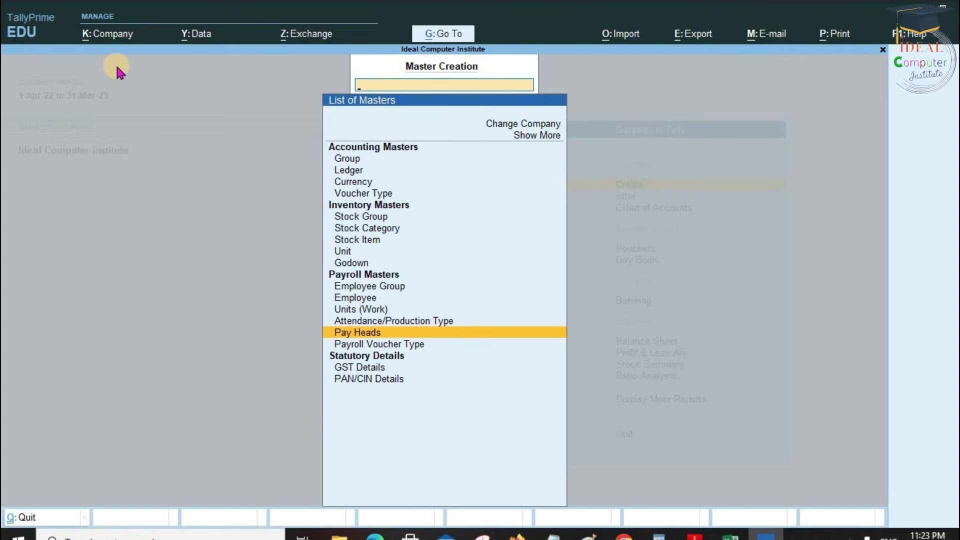
Leave master creation and open the Marketing employee's master for alteration.
{"action": "key", "text": "Escape"}
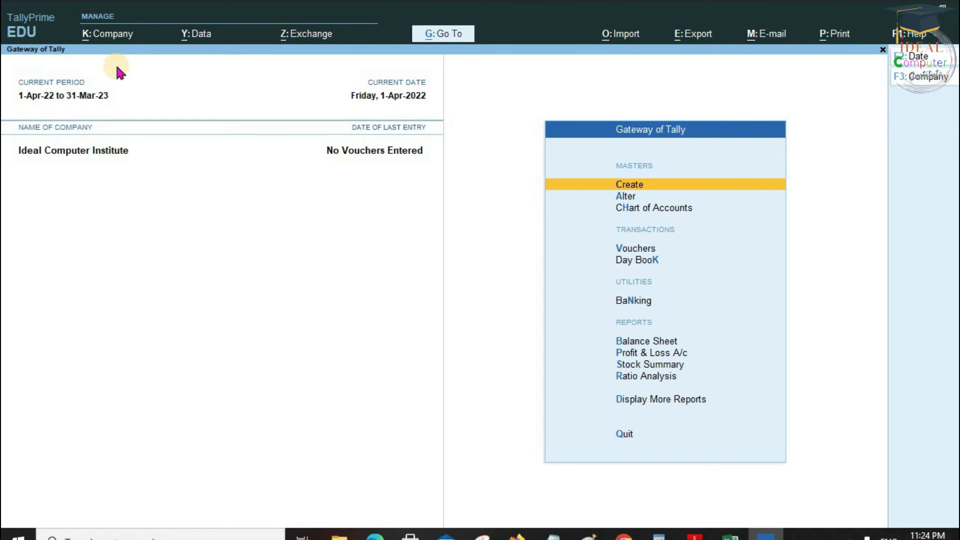
{"action": "key", "text": "Down"}
{"action": "key", "text": "Return"}
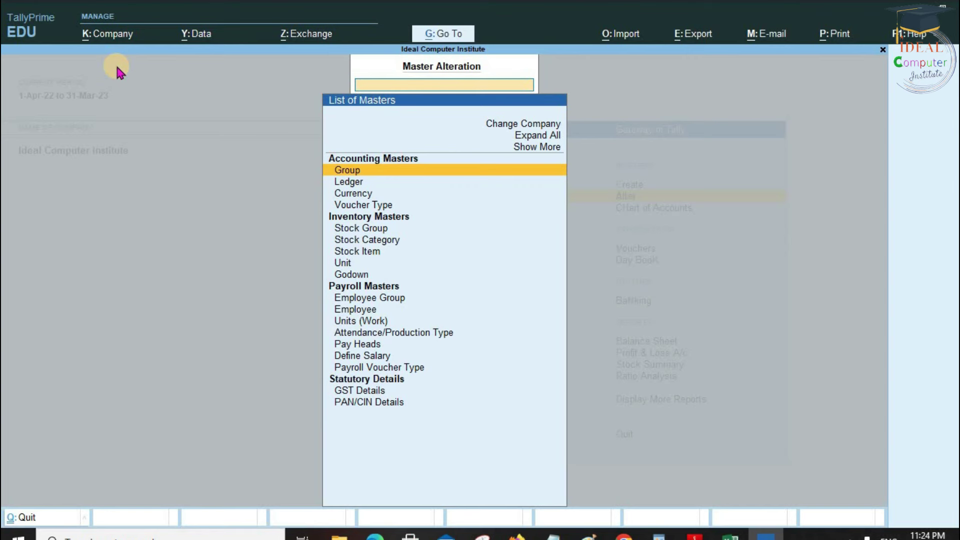
{"action": "key", "text": "Down"}
{"action": "key", "text": "Down"}
{"action": "key", "text": "Down"}
{"action": "key", "text": "Down"}
{"action": "key", "text": "Down"}
{"action": "key", "text": "Down"}
{"action": "key", "text": "Down"}
{"action": "key", "text": "Down"}
{"action": "key", "text": "Down"}
{"action": "key", "text": "Down"}
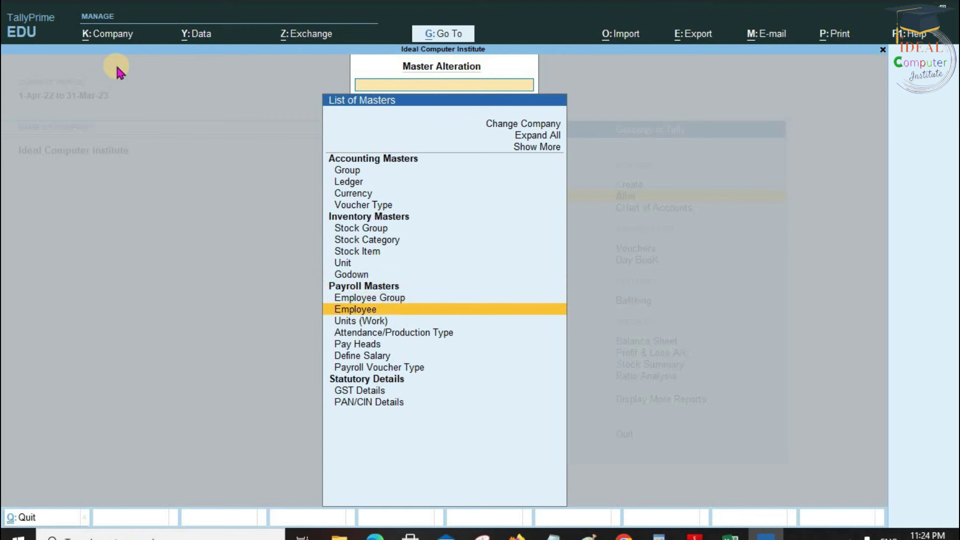
{"action": "key", "text": "Return"}
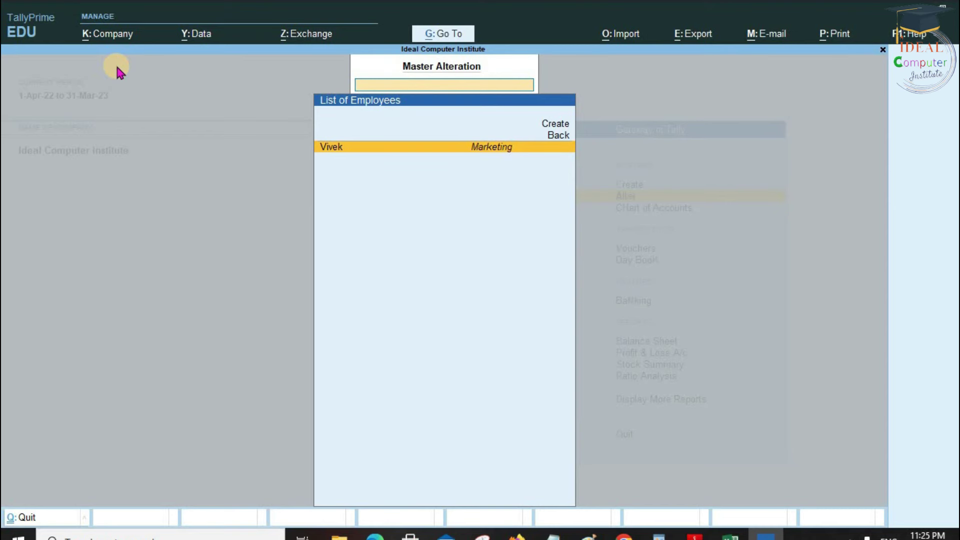
{"action": "key", "text": "Return"}
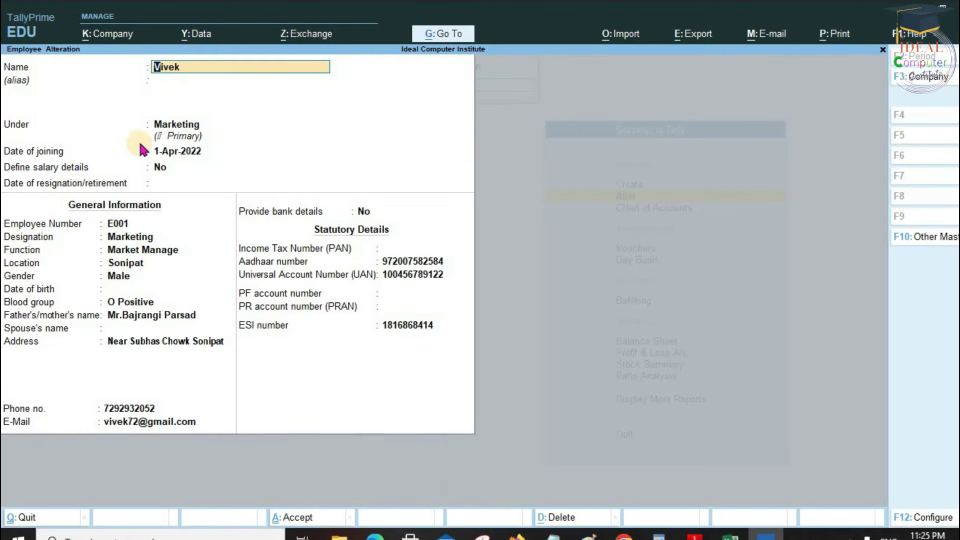
Set Define salary details to Yes for the employee and open the salary details.
{"action": "key", "text": "Return"}
{"action": "left_click", "coordinate": [158, 168]}
{"action": "type", "text": "yes"}
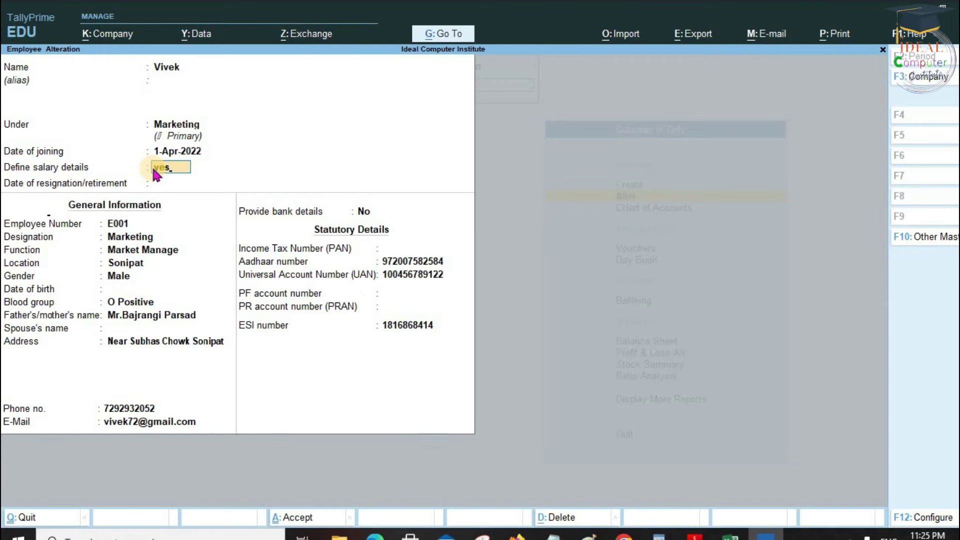
{"action": "key", "text": "Return"}
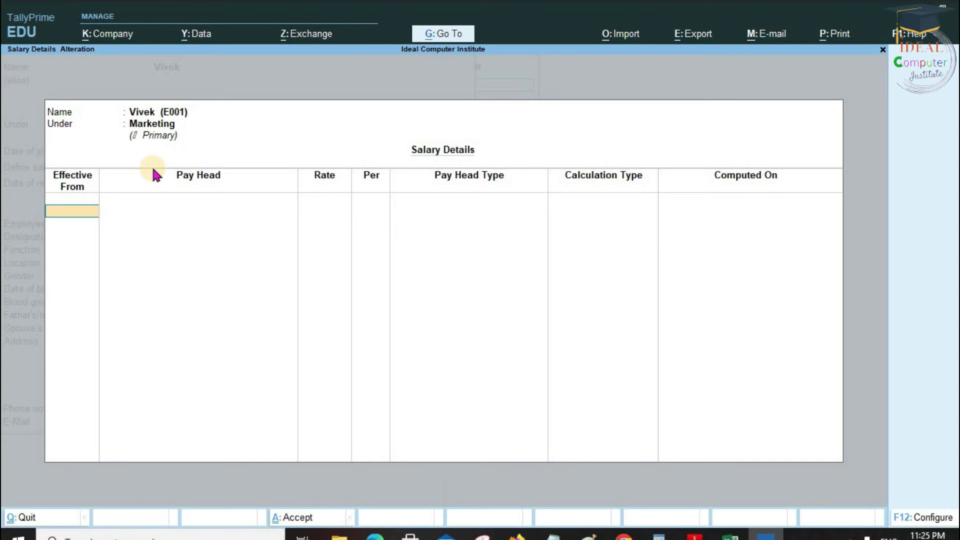
Add Basic Salary at a rate of 12,000 to the employee's salary details, effective from 1-Apr-22.
{"action": "type", "text": "1.4.22"}
{"action": "key", "text": "Return"}
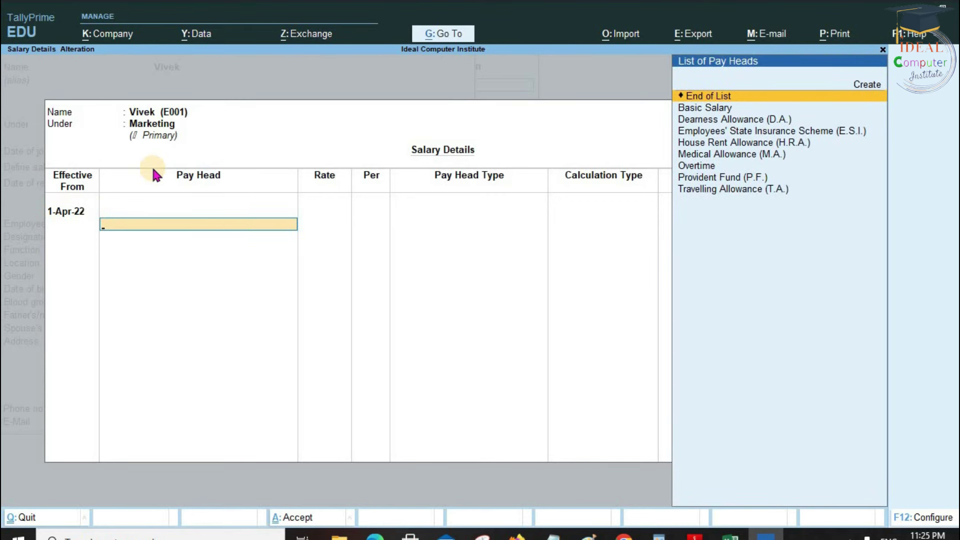
{"action": "key", "text": "Down"}
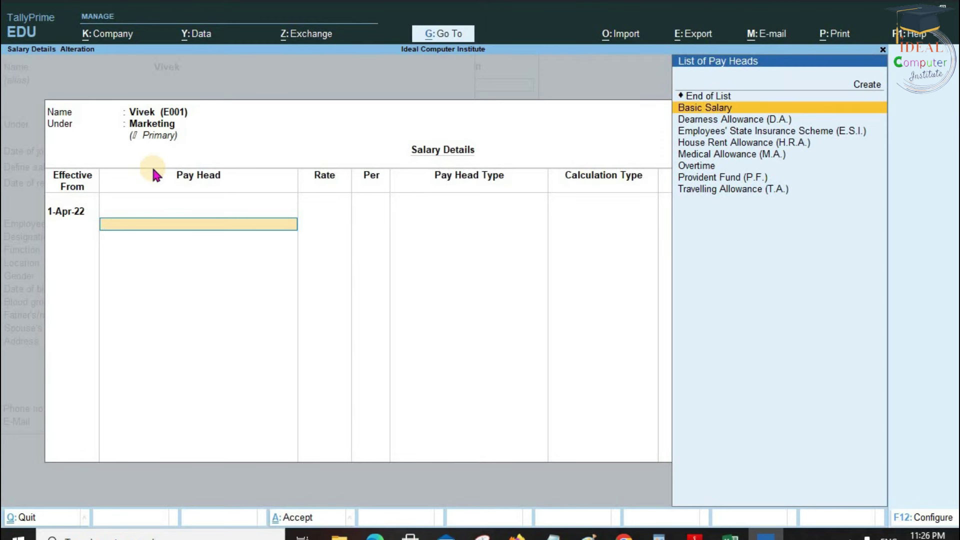
{"action": "key", "text": "Return"}
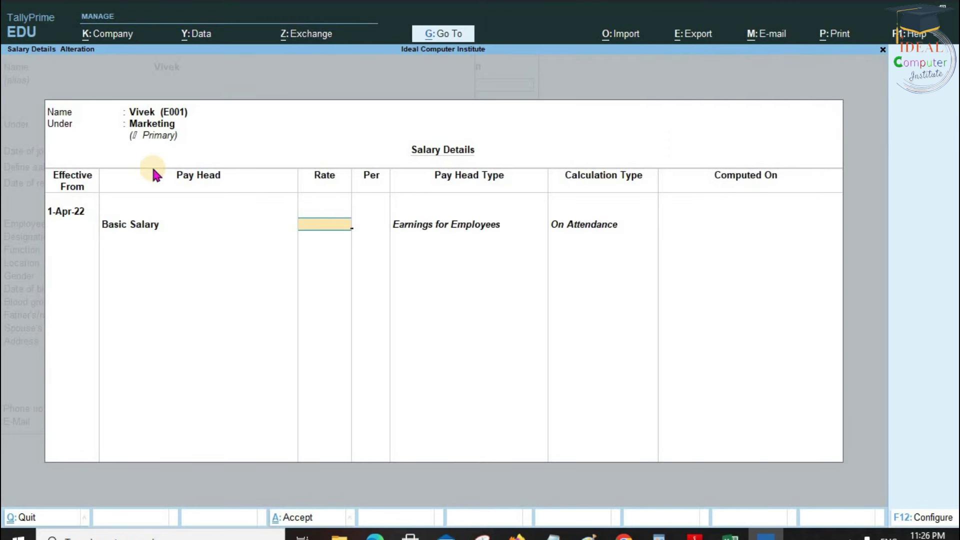
{"action": "type", "text": "12000"}
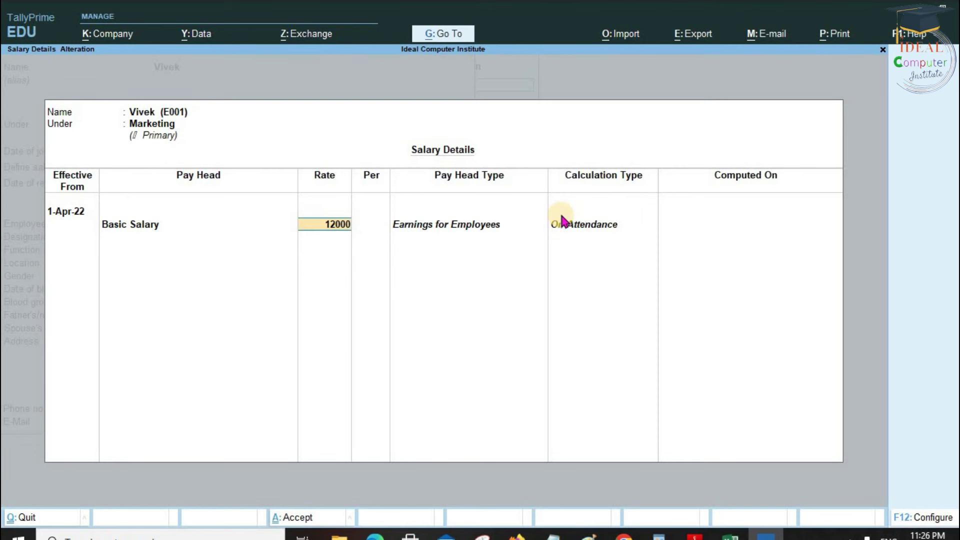
{"action": "key", "text": "Return"}
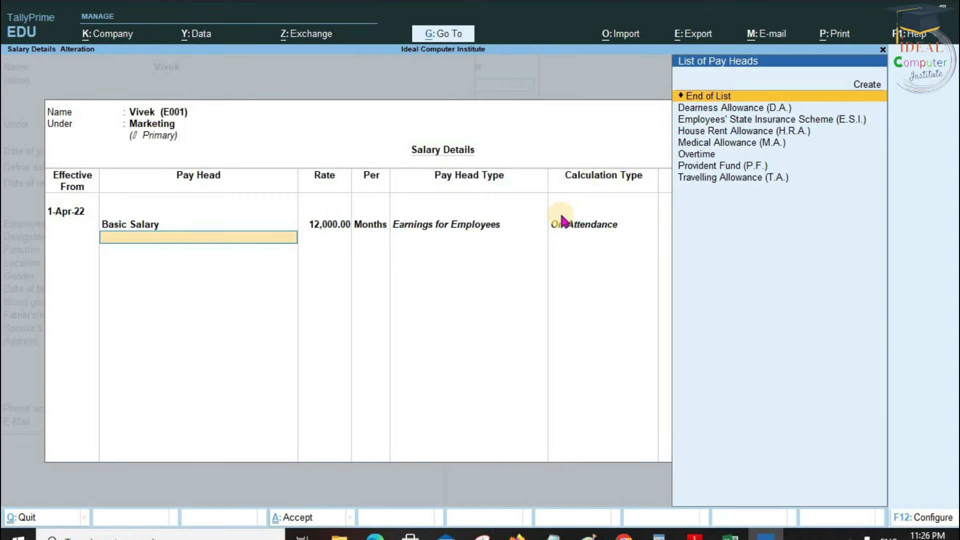
Add Dearness Allowance (D.A.) and Employees' State Insurance Scheme (E.S.I.) to the employee's salary details.
{"action": "key", "text": "Down"}
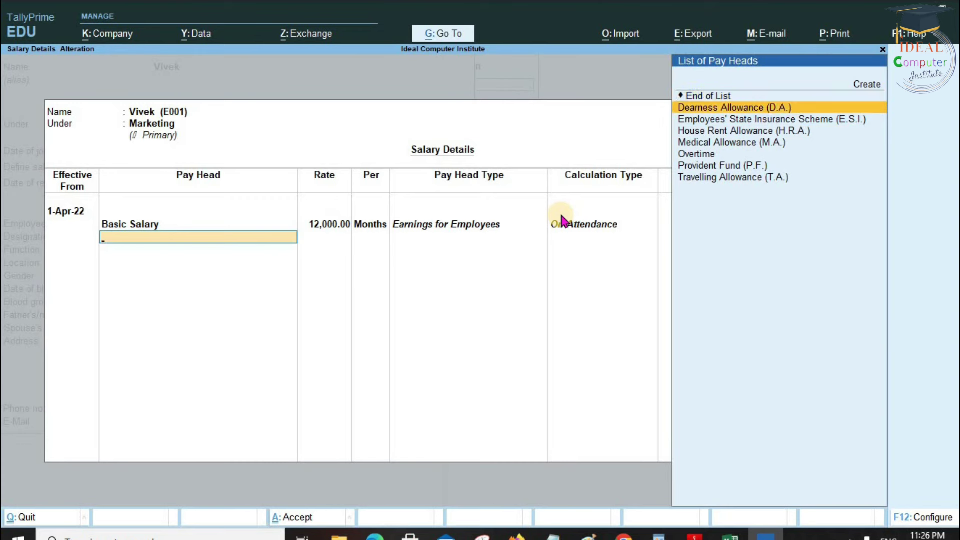
{"action": "key", "text": "Return"}
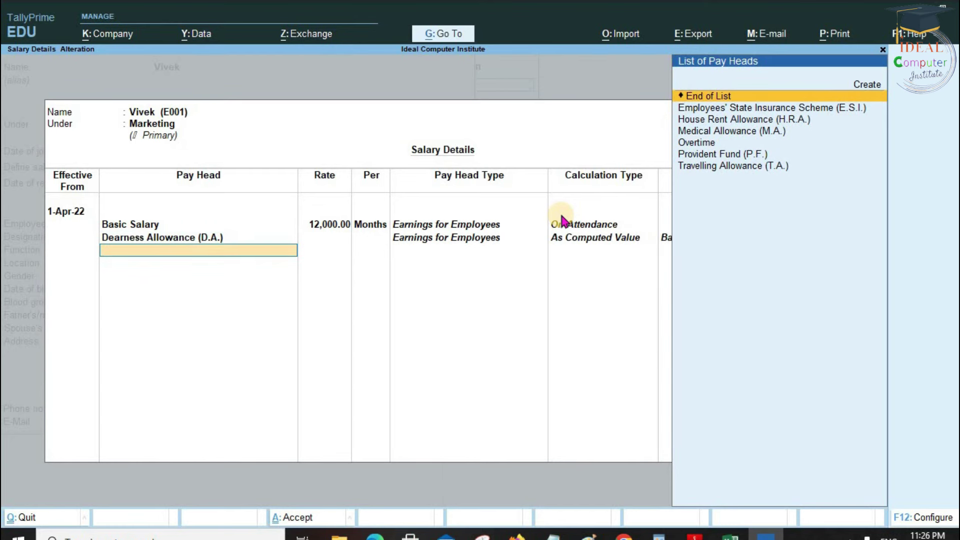
{"action": "key", "text": "Down"}
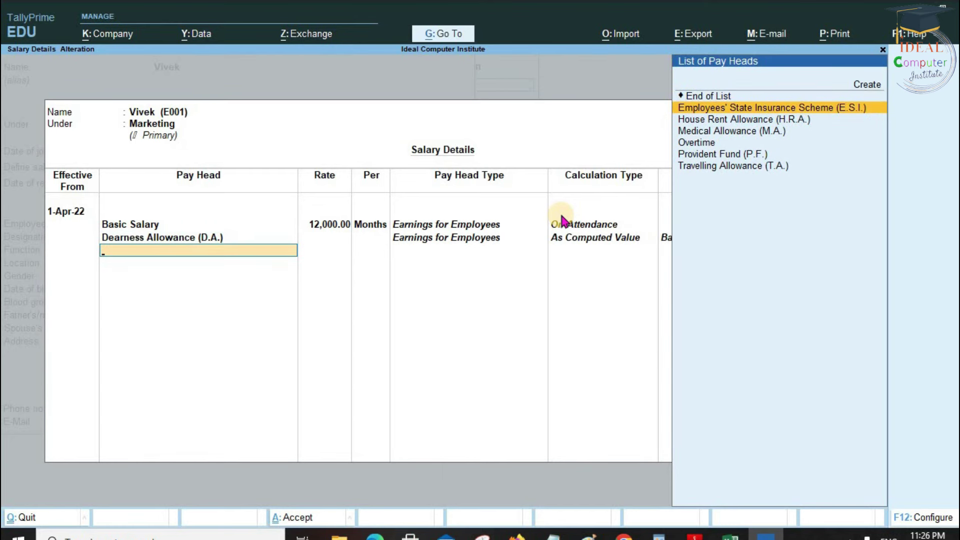
{"action": "key", "text": "Return"}
Add House Rent Allowance (H.R.A.) to the salary details at a rate of 5,000 per month.
{"action": "key", "text": "Down"}
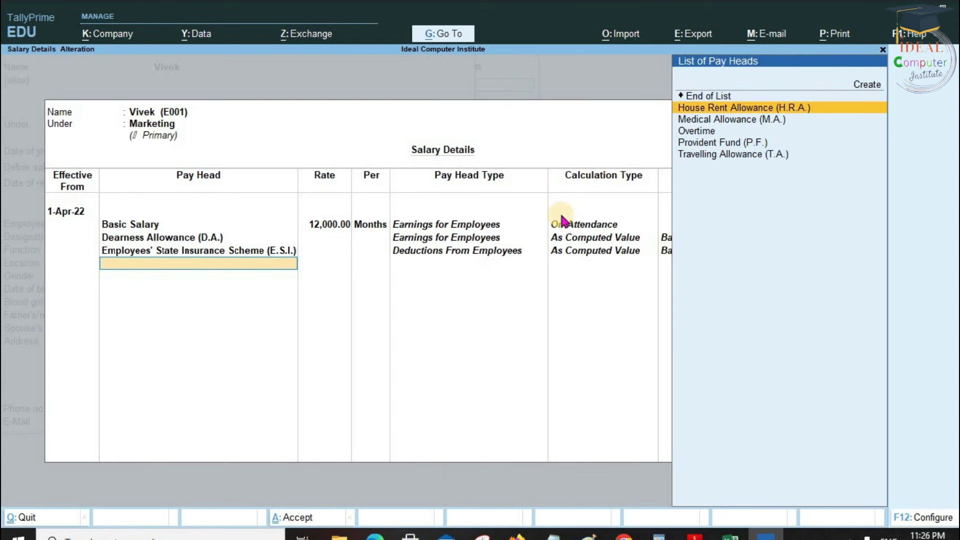
{"action": "key", "text": "Return"}
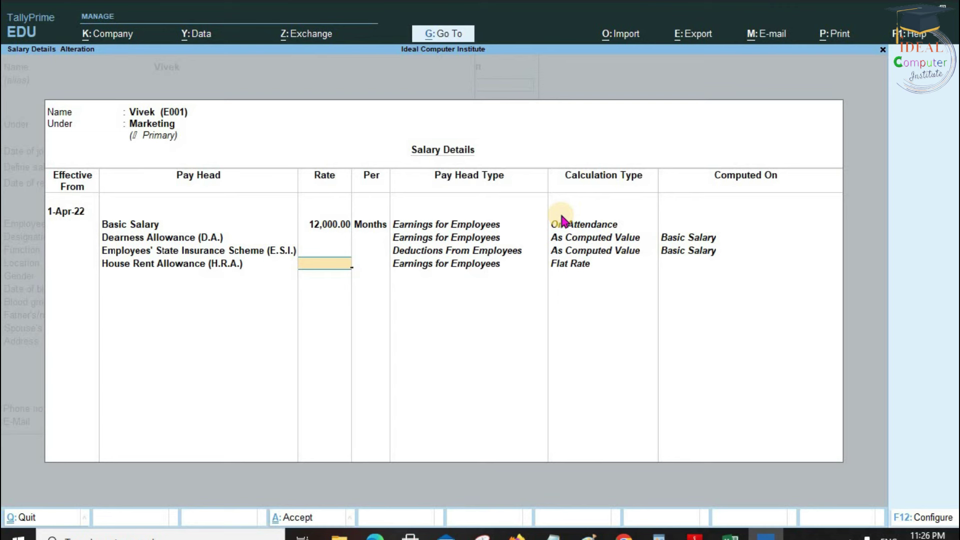
{"action": "type", "text": "5000"}
{"action": "key", "text": "Return"}
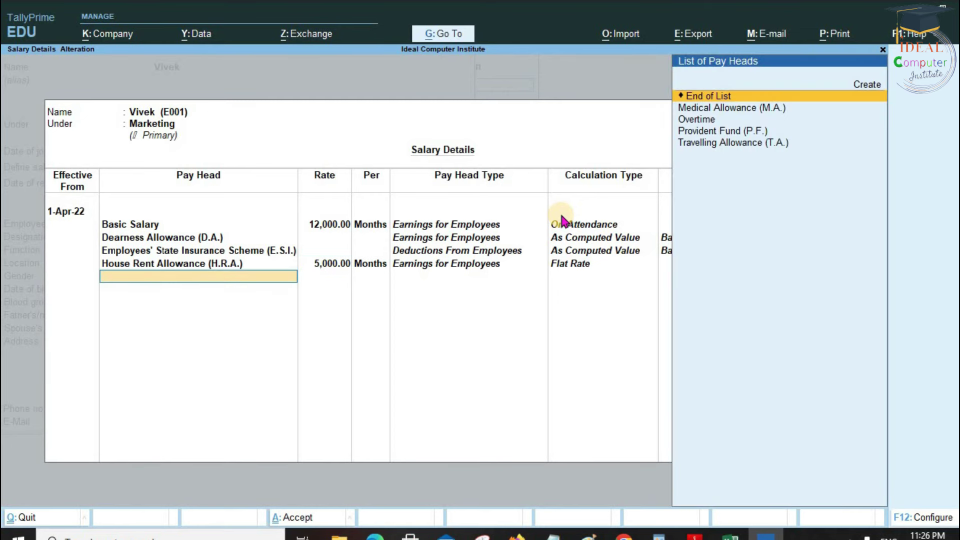
Add Medical Allowance (M.A.), Provident Fund (P.F.) and Travelling Allowance (T.A.) to the employee's salary details.
{"action": "key", "text": "Down"}
{"action": "key", "text": "Return"}
{"action": "key", "text": "Down"}
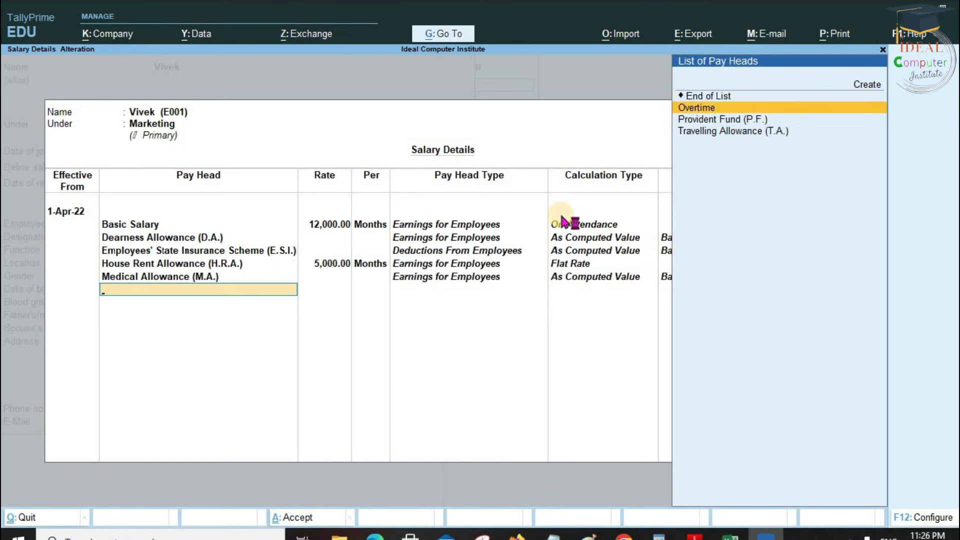
{"action": "key", "text": "Down"}
{"action": "key", "text": "Return"}
{"action": "key", "text": "Down"}
{"action": "key", "text": "Down"}
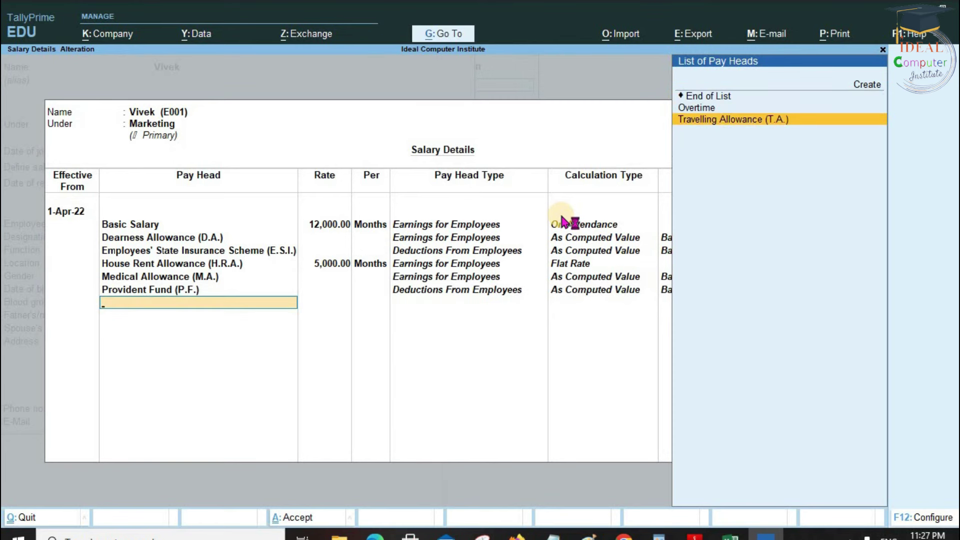
{"action": "key", "text": "Return"}
Add Overtime at a rate of 40 per hour, then save the salary details and the employee master.
{"action": "key", "text": "Down"}
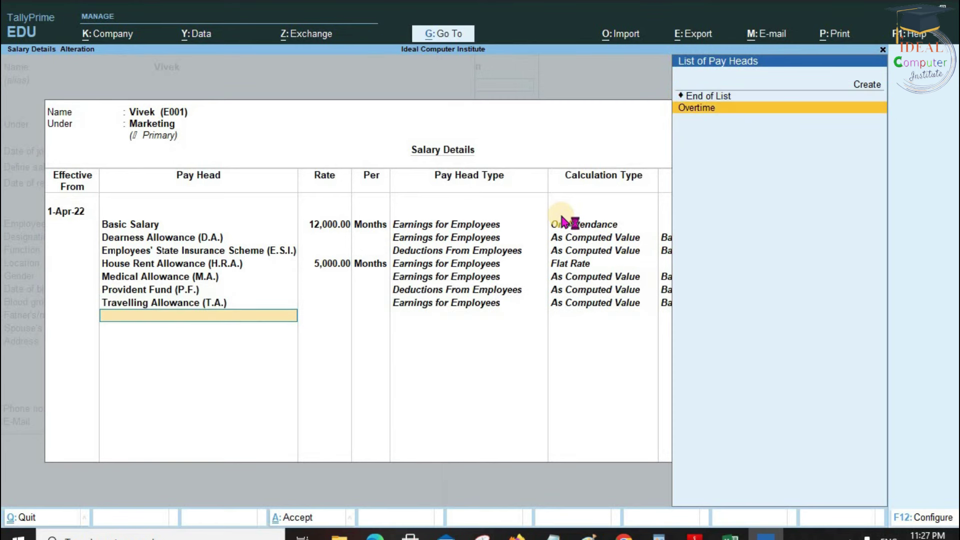
{"action": "key", "text": "Return"}
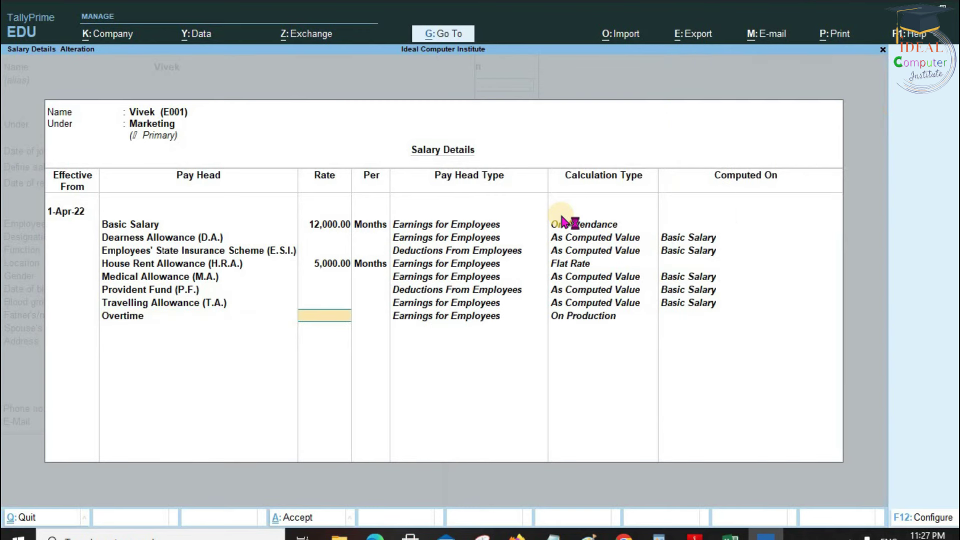
{"action": "type", "text": "40"}
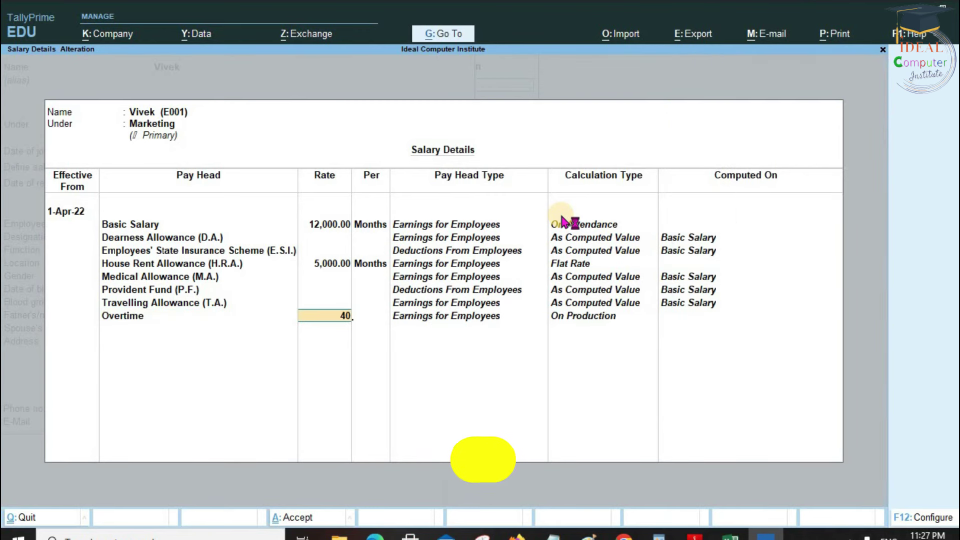
{"action": "key", "text": "Return"}
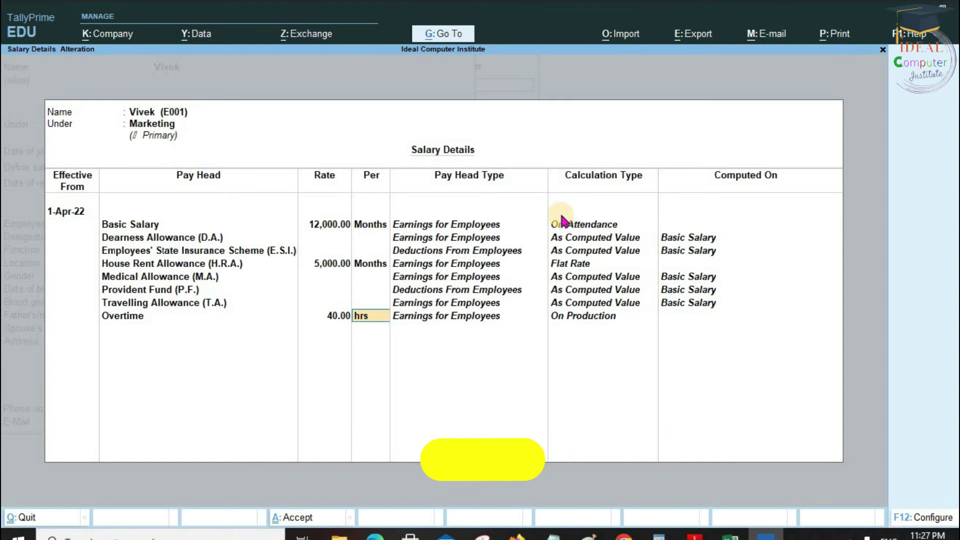
{"action": "key", "text": "ctrl+a"}
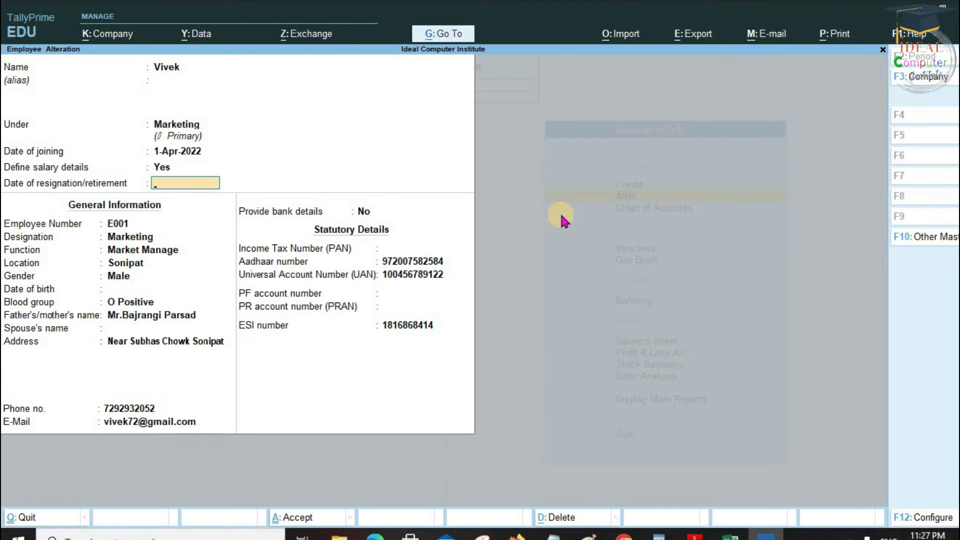
{"action": "key", "text": "ctrl+a"}
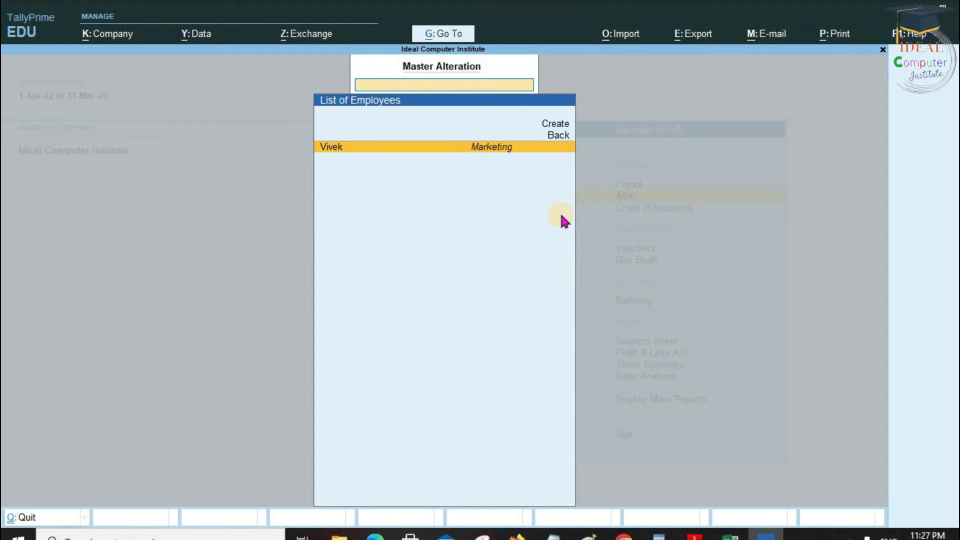
Leave master alteration and open voucher entry for the company.
{"action": "key", "text": "Escape"}
{"action": "key", "text": "Up"}
{"action": "key", "text": "Escape"}
{"action": "key", "text": "Escape"}
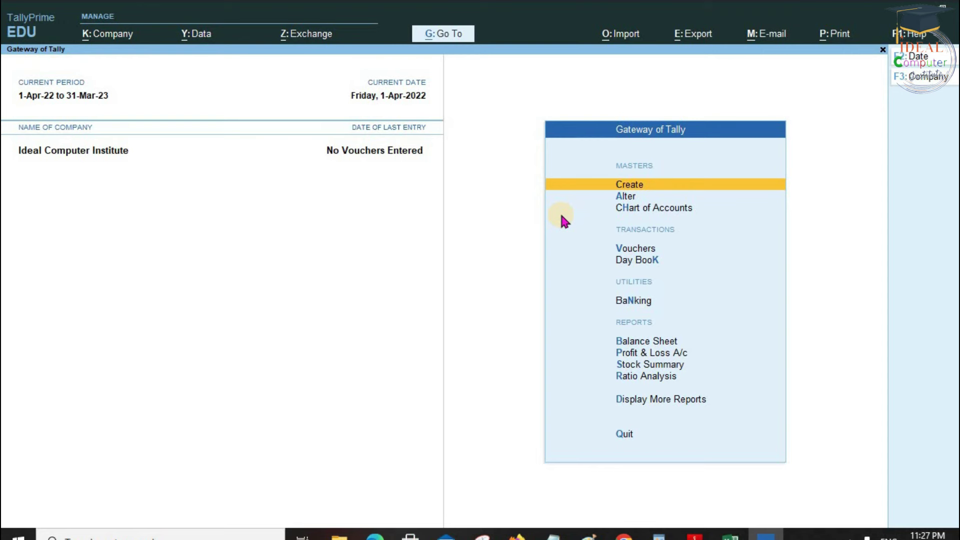
{"action": "key", "text": "Down"}
{"action": "key", "text": "Down"}
{"action": "key", "text": "Down"}
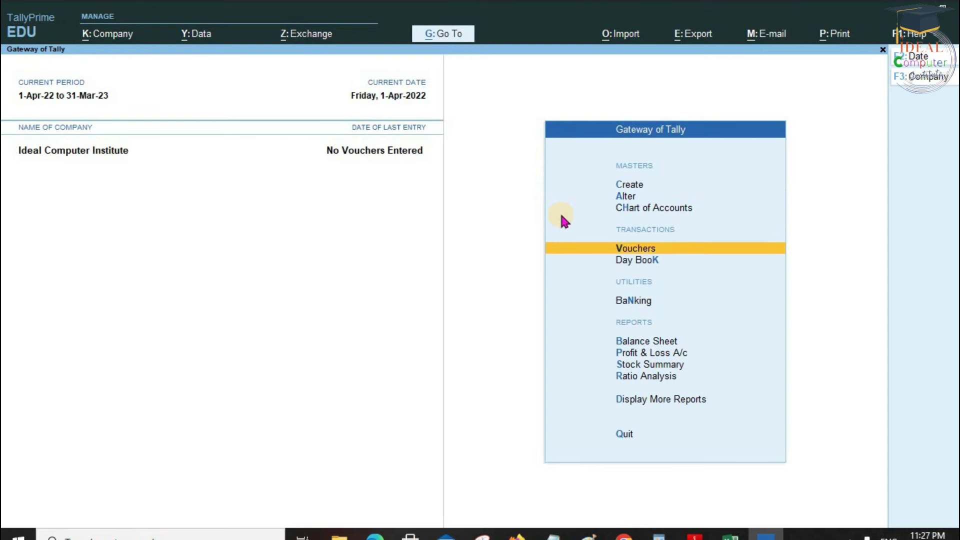
{"action": "key", "text": "Return"}
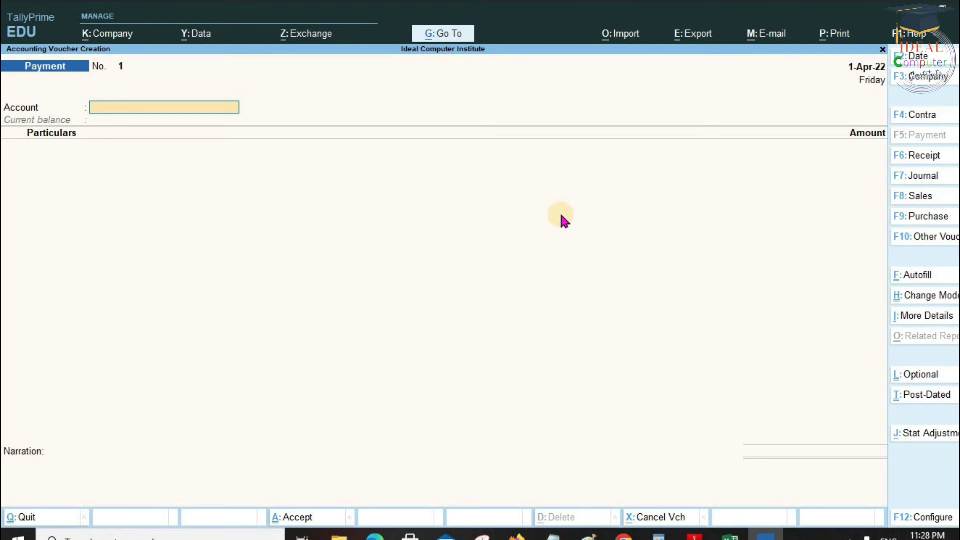
Change the voucher type to the Attendance payroll voucher.
{"action": "key", "text": "F10"}
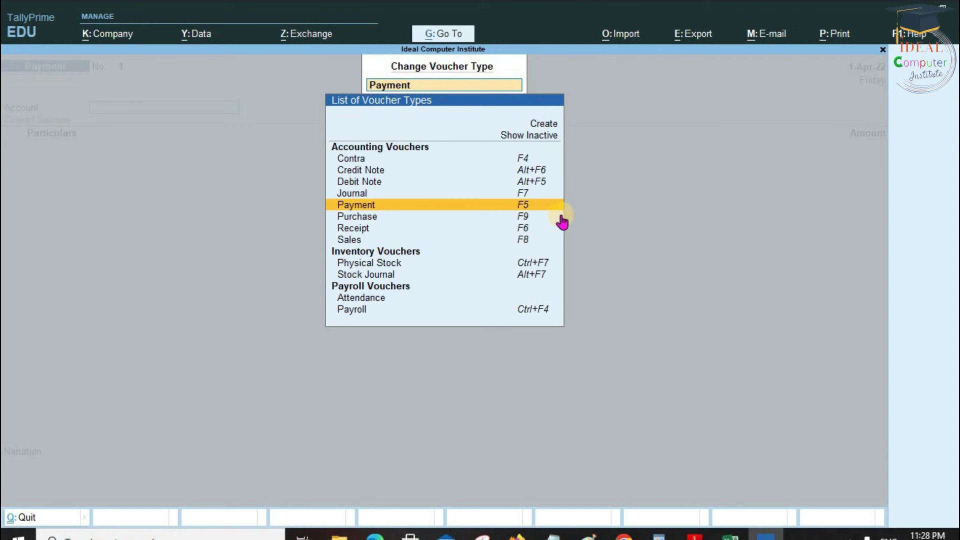
{"action": "key", "text": "Down"}
{"action": "key", "text": "Down"}
{"action": "key", "text": "Down"}
{"action": "key", "text": "Down"}
{"action": "key", "text": "Down"}
{"action": "key", "text": "Down"}
{"action": "key", "text": "Down"}
{"action": "key", "text": "Down"}
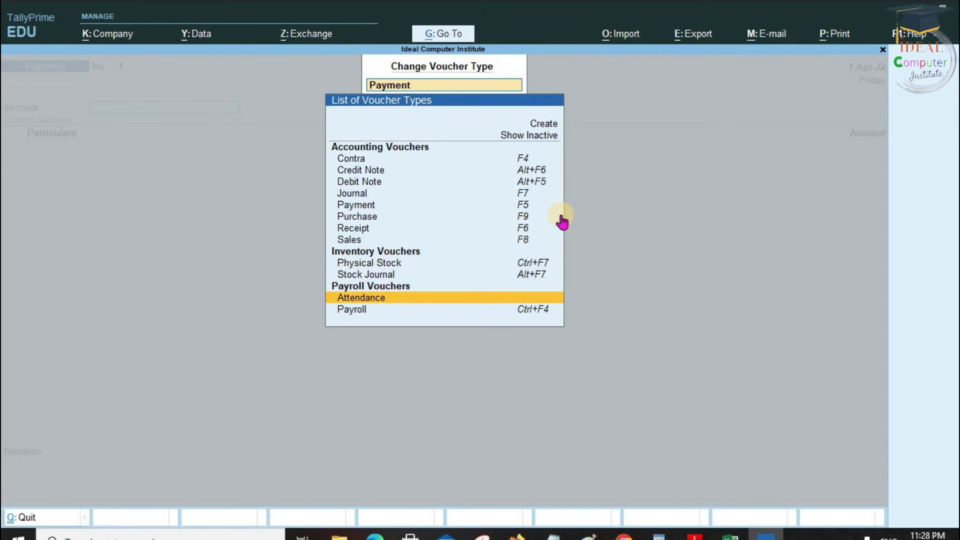
{"action": "key", "text": "Up"}
{"action": "key", "text": "Down"}
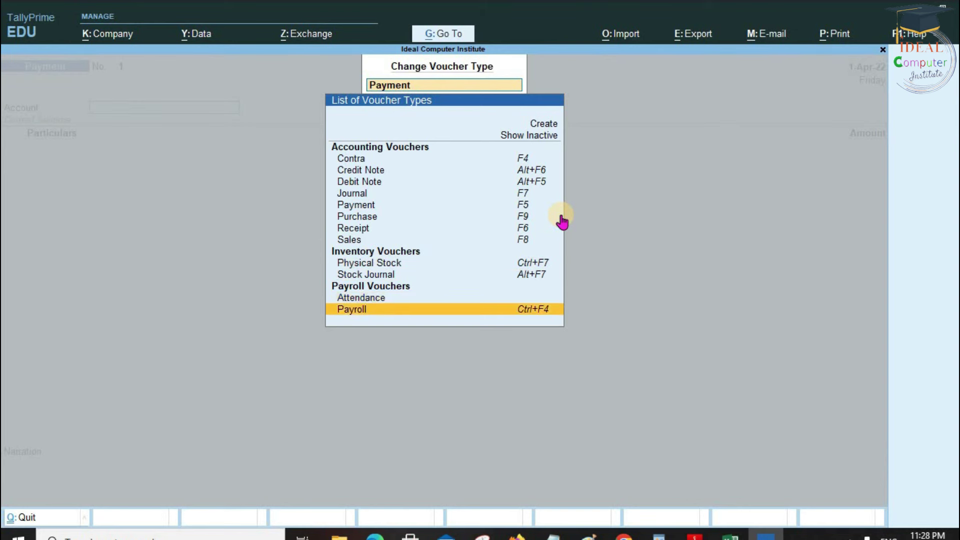
{"action": "key", "text": "Up"}
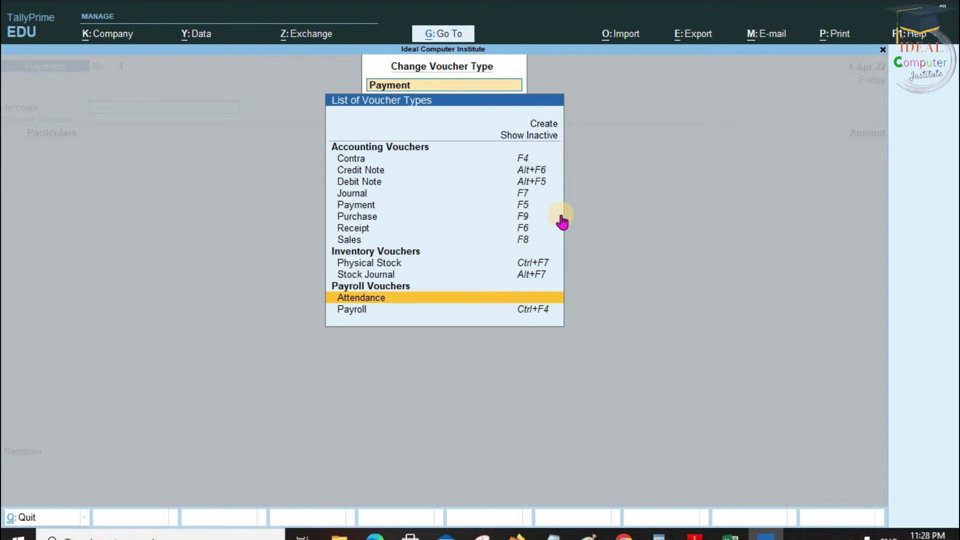
{"action": "key", "text": "Return"}
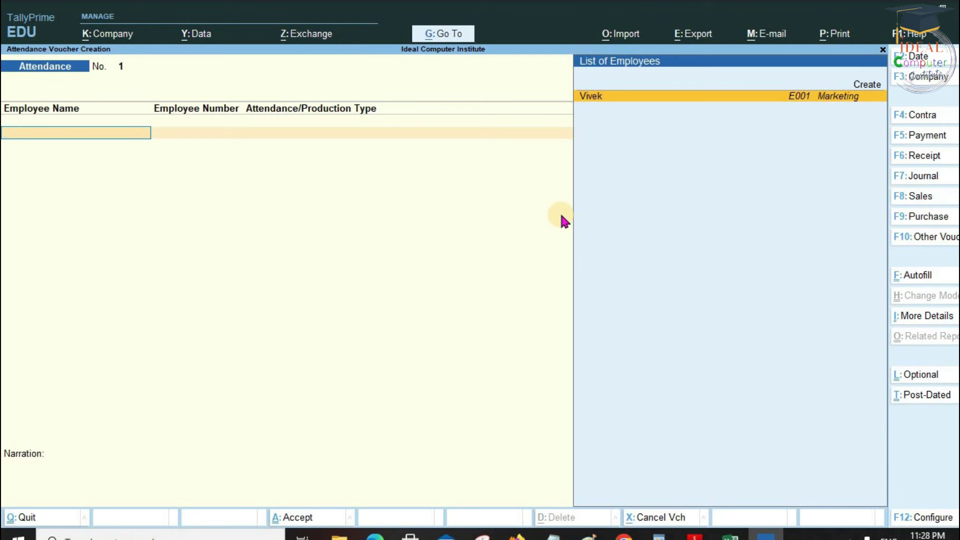
Record 27 days of Present for the Marketing employee in the attendance voucher.
{"action": "left_click", "coordinate": [643, 104]}
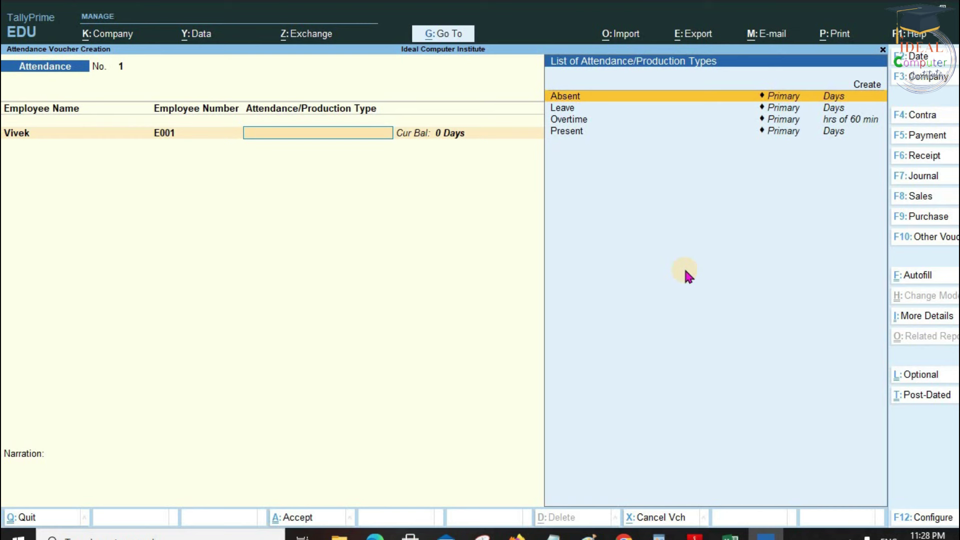
{"action": "key", "text": "Down"}
{"action": "key", "text": "Down"}
{"action": "key", "text": "Down"}
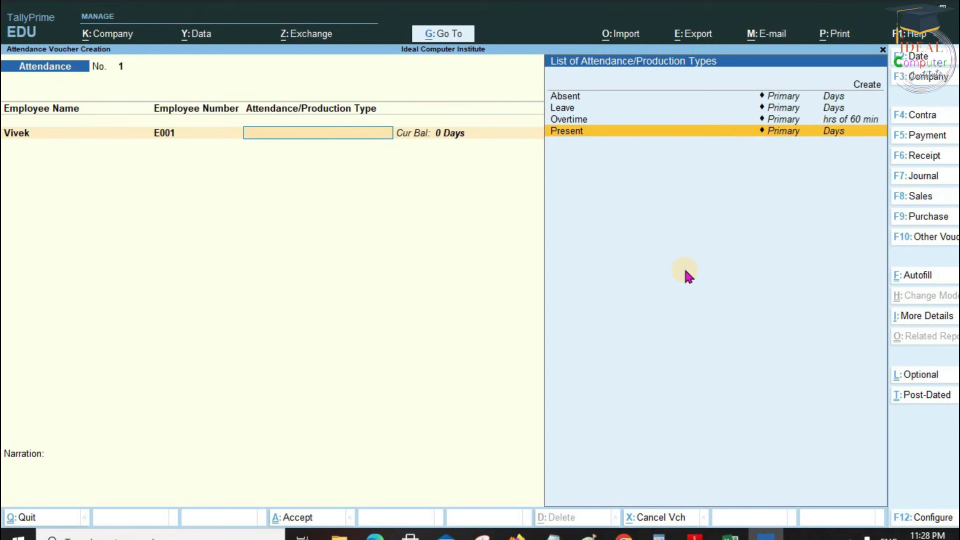
{"action": "key", "text": "Return"}
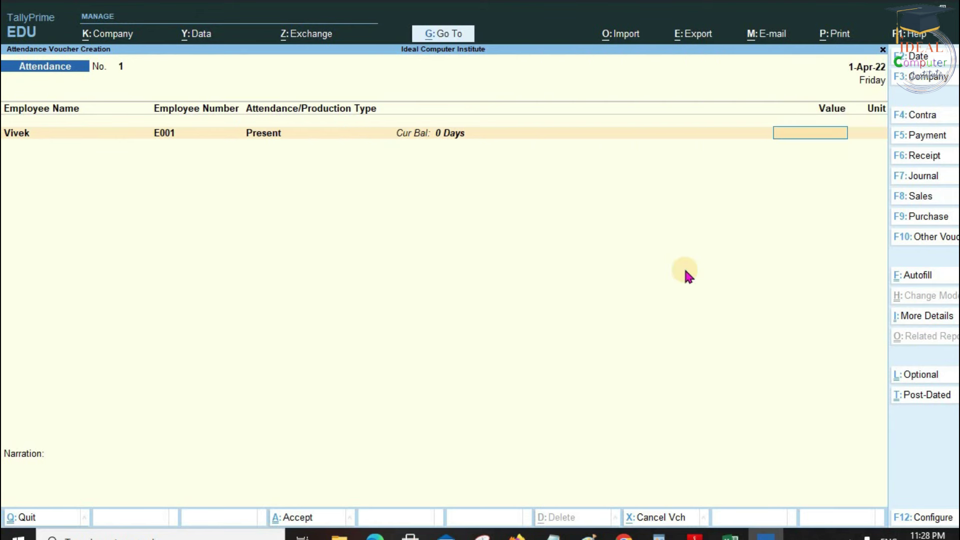
{"action": "type", "text": "27"}
{"action": "key", "text": "Return"}
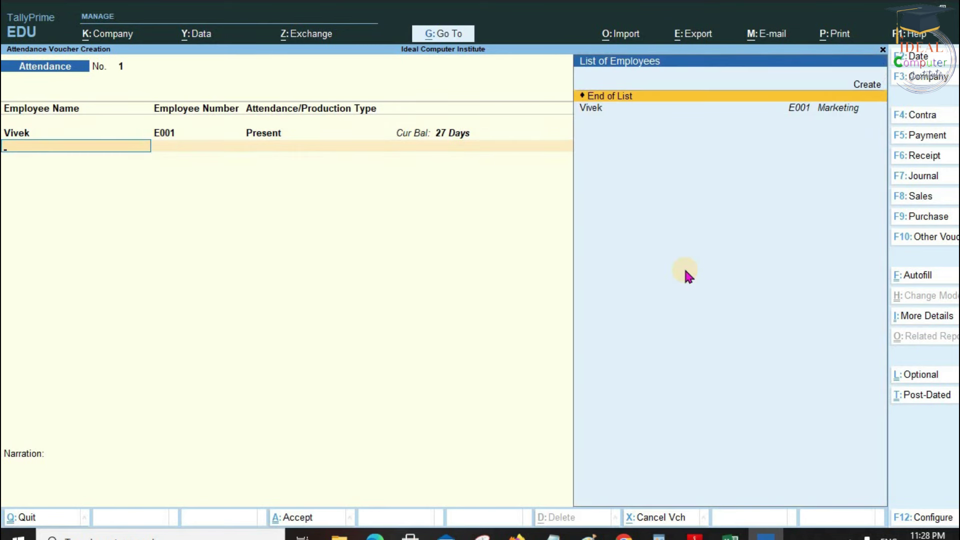
Add a Leave entry of 1 day for the same employee.
{"action": "key", "text": "Down"}
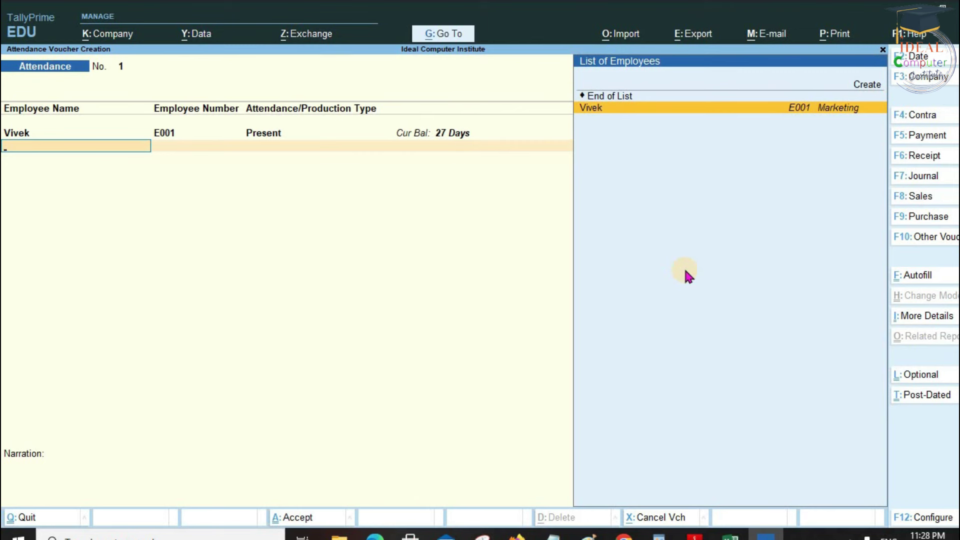
{"action": "key", "text": "Return"}
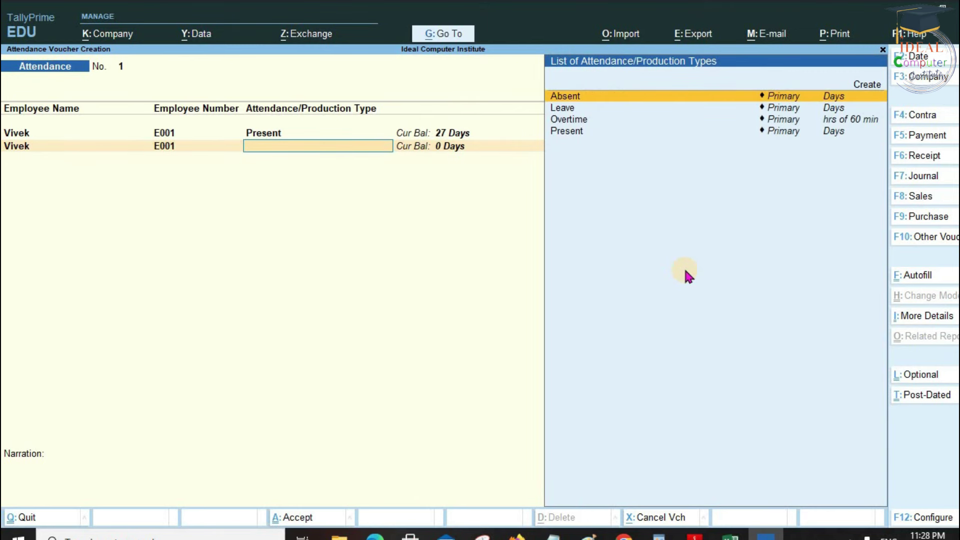
{"action": "key", "text": "Down"}
{"action": "key", "text": "Return"}
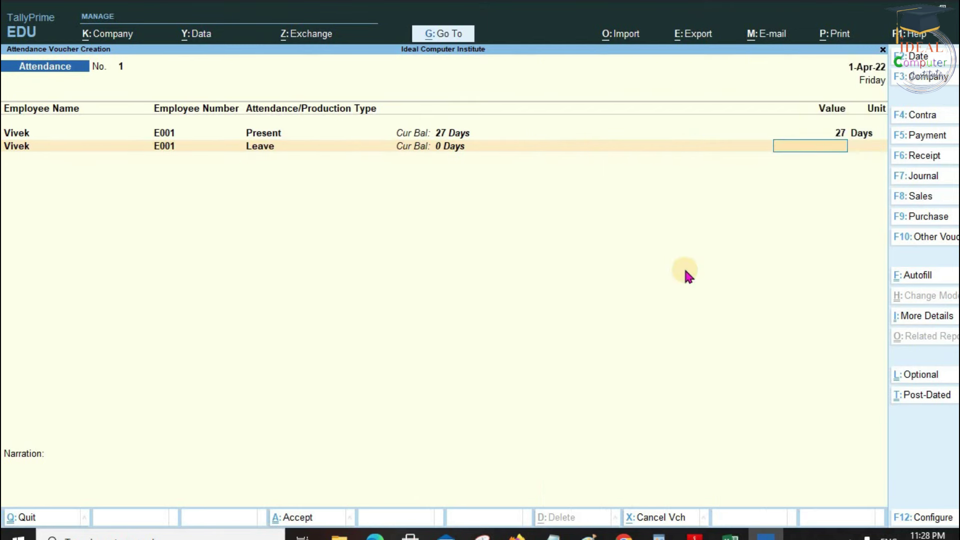
{"action": "type", "text": "1"}
{"action": "key", "text": "Return"}
Add an Absent entry of 1 day for the same employee.
{"action": "key", "text": "Down"}
{"action": "key", "text": "Return"}
{"action": "key", "text": "Down"}
{"action": "key", "text": "Up"}
{"action": "key", "text": "Return"}
{"action": "type", "text": "1"}
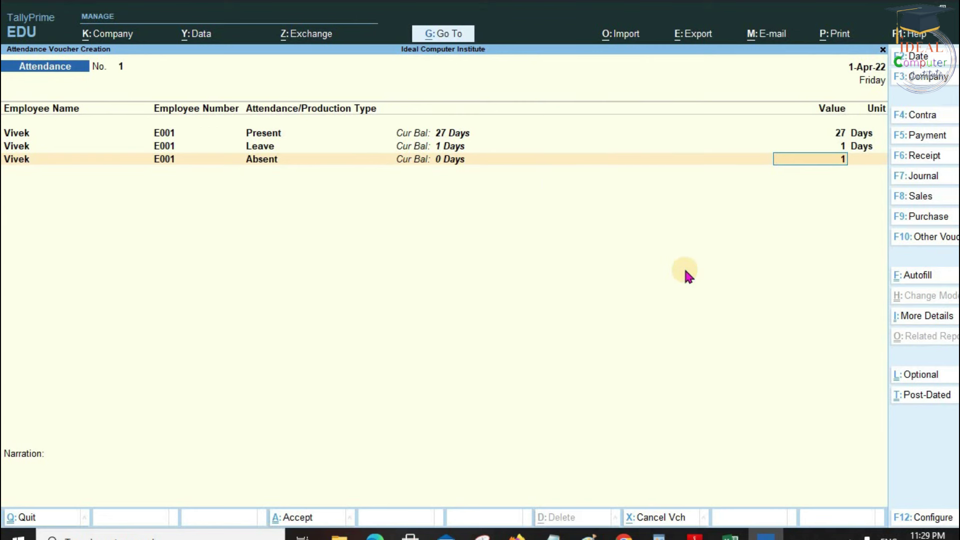
{"action": "key", "text": "Return"}
Add an Overtime entry of 40 hrs for the same Marketing employee in the attendance voucher.
{"action": "key", "text": "Down"}
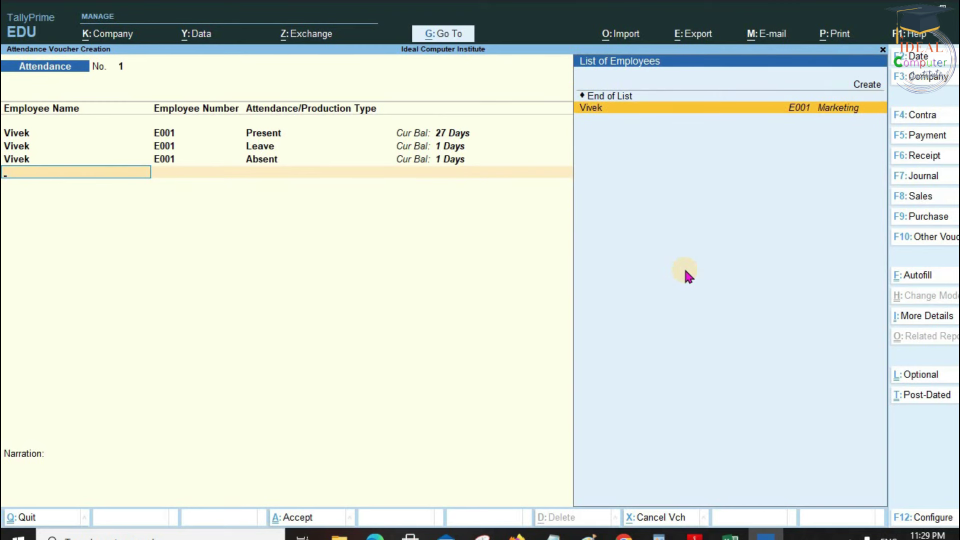
{"action": "key", "text": "Return"}
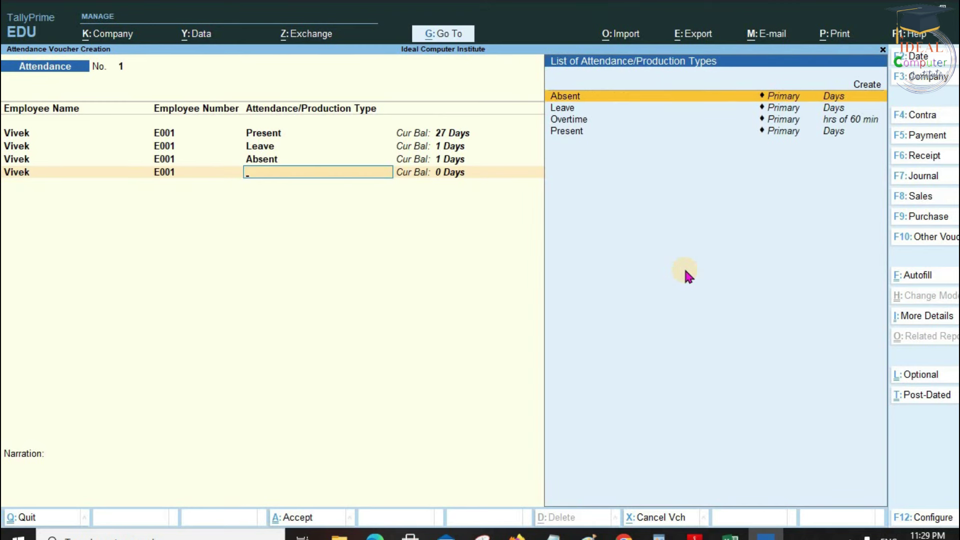
{"action": "key", "text": "Down"}
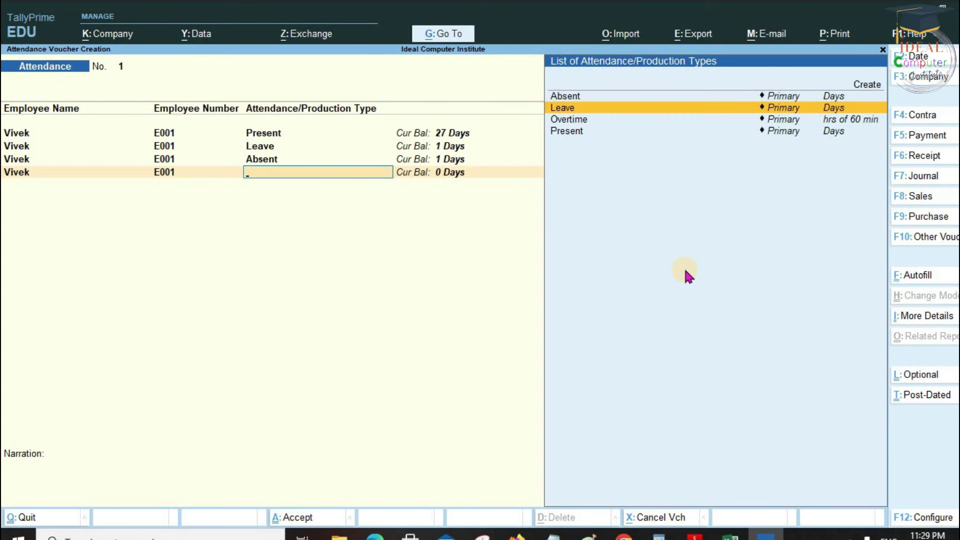
{"action": "key", "text": "Down"}
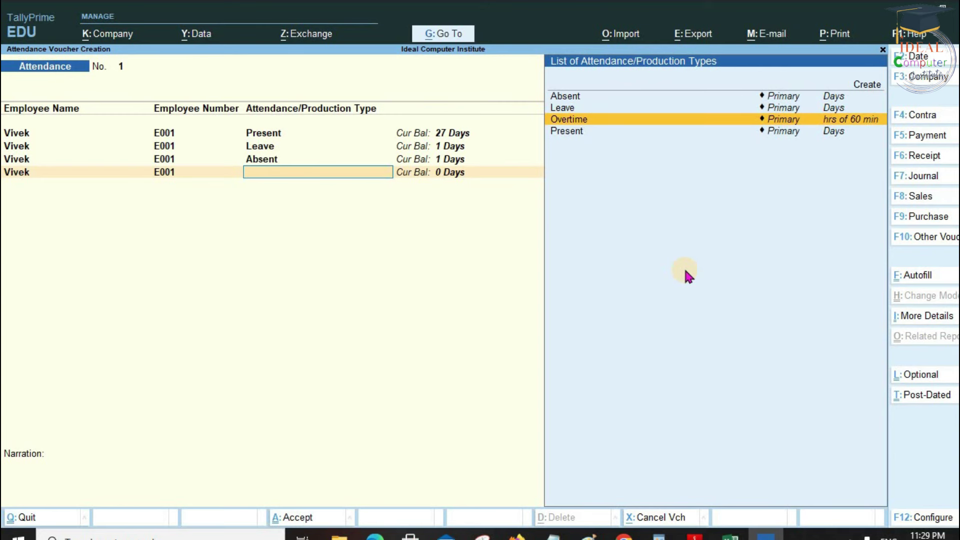
{"action": "key", "text": "Return"}
{"action": "type", "text": "40"}
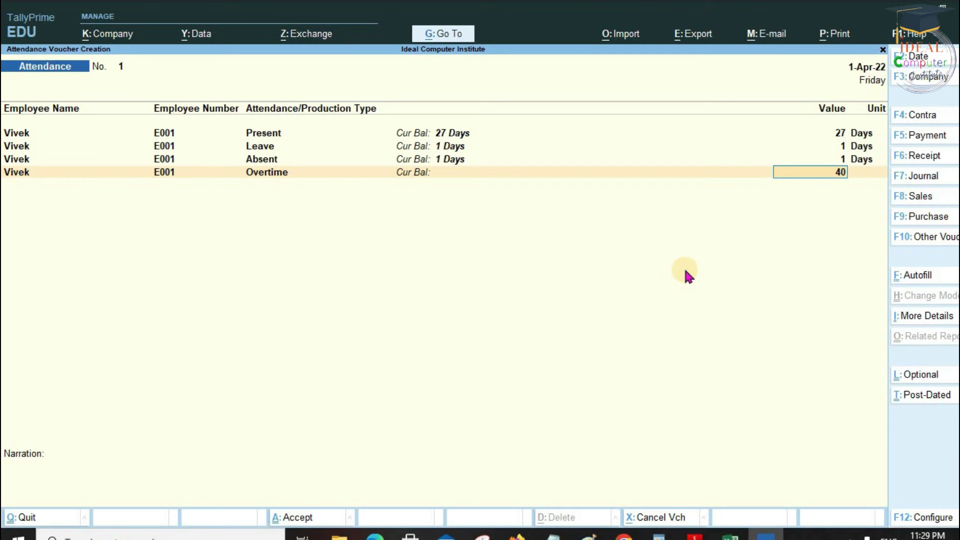
{"action": "key", "text": "Return"}
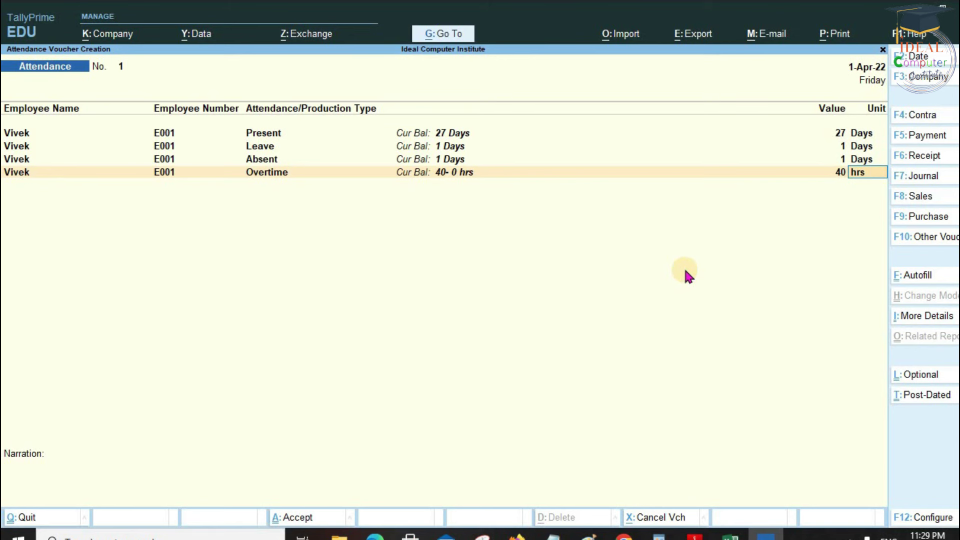
{"action": "key", "text": "Return"}
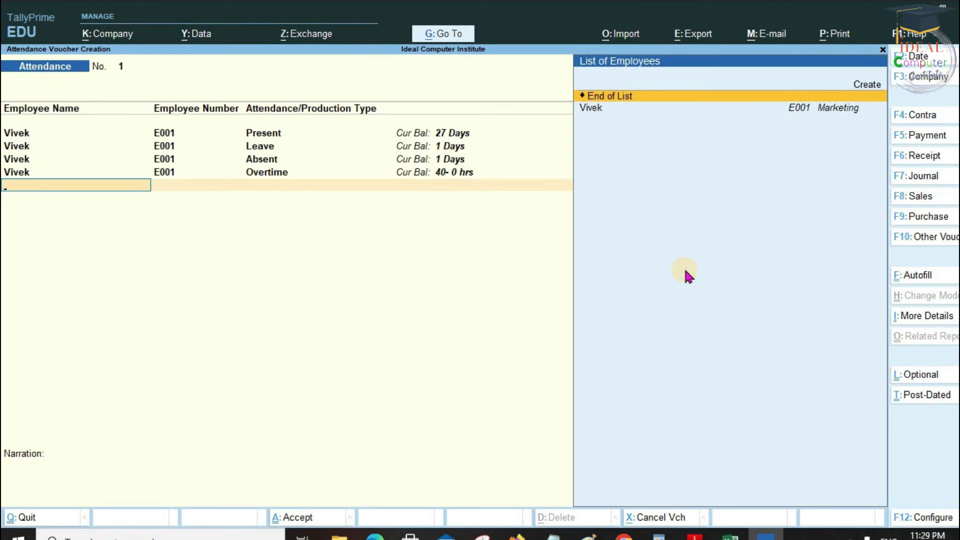
Save the attendance voucher and quit voucher creation.
{"action": "key", "text": "ctrl+a"}
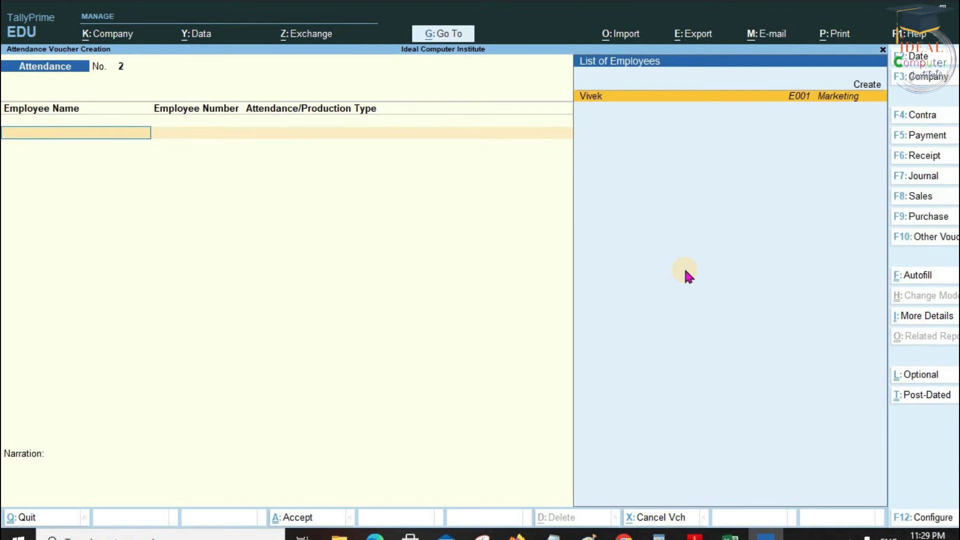
{"action": "key", "text": "Escape"}
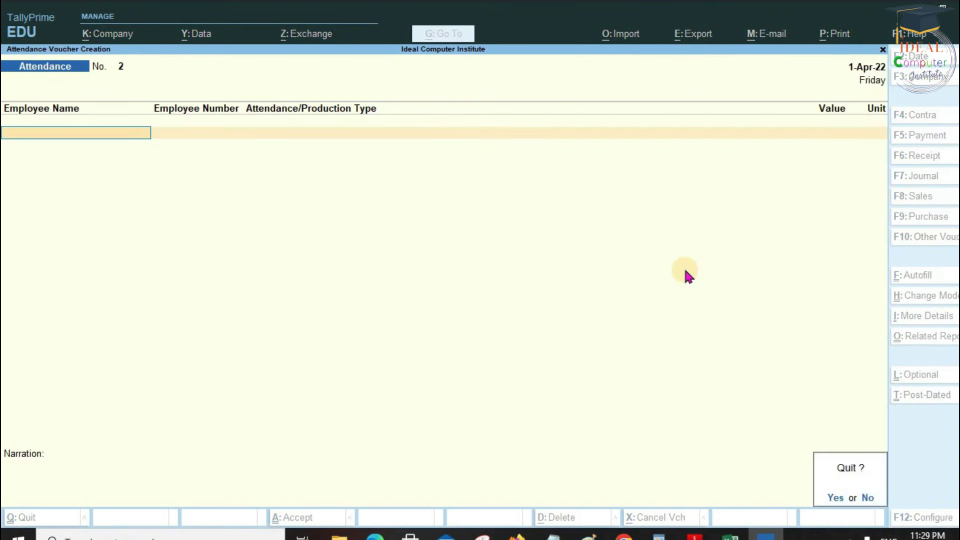
{"action": "key", "text": "Return"}
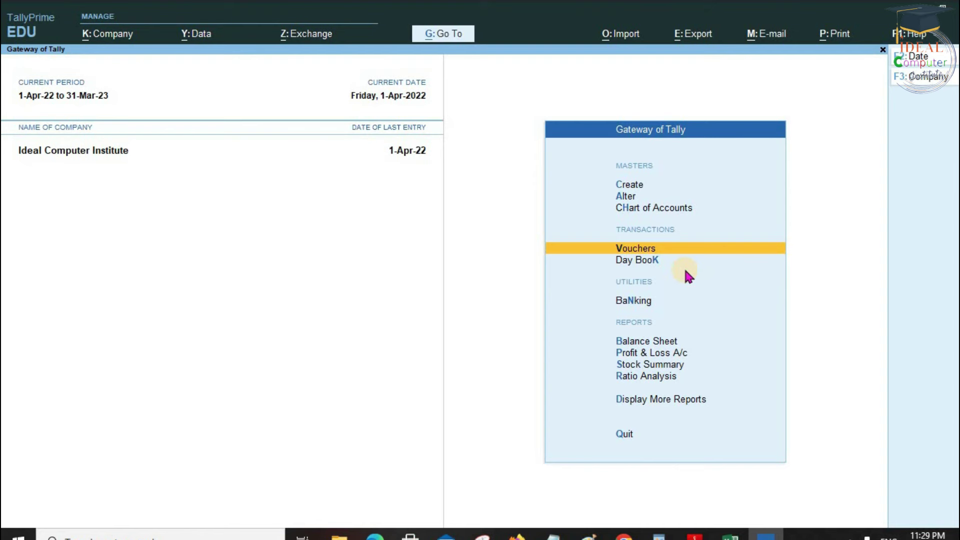
Create a voucher of the Payroll type with Cash as its account.
{"action": "key", "text": "Return"}
{"action": "key", "text": "F10"}
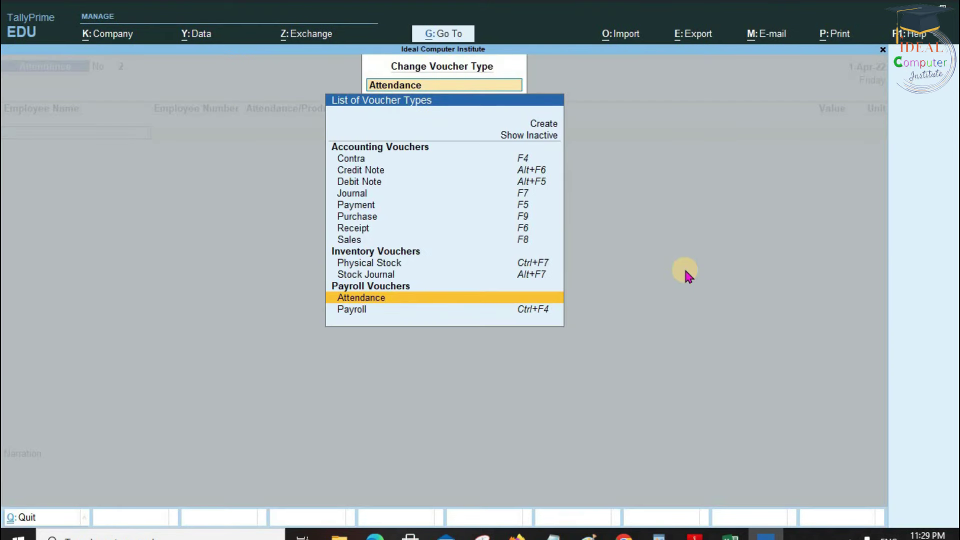
{"action": "key", "text": "Down"}
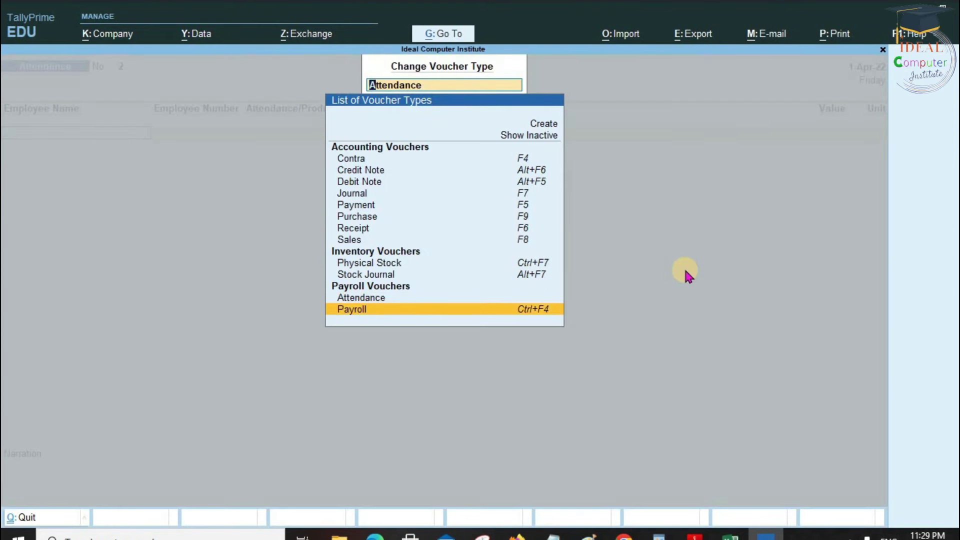
{"action": "key", "text": "Return"}
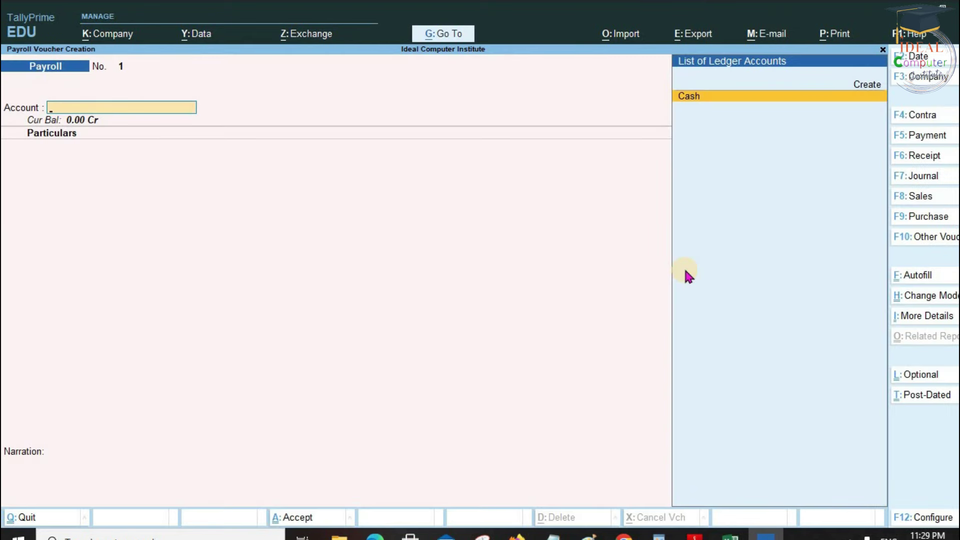
{"action": "key", "text": "Return"}
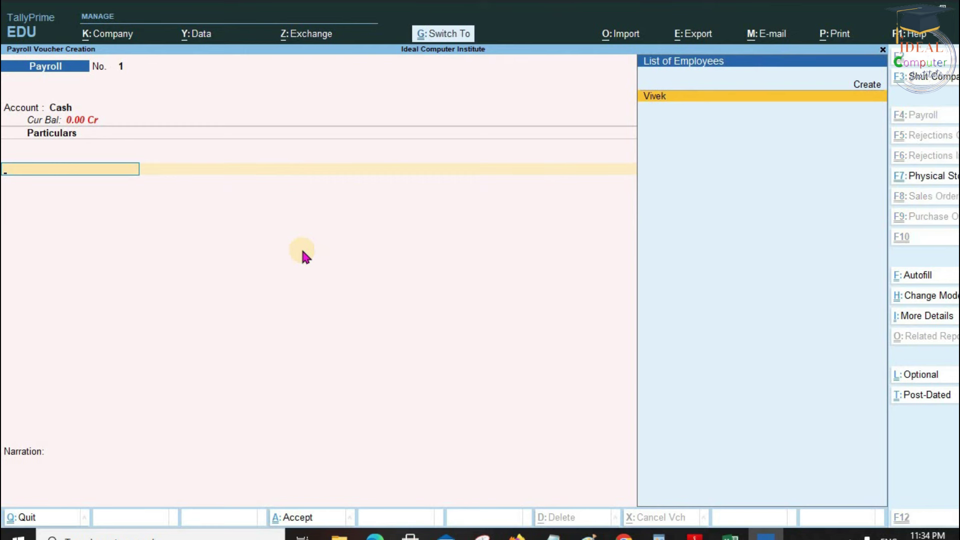
Start a Payroll Autofill processed for Salary, covering the period 1-5-2022 to 31-5-2022.
{"action": "key", "text": "ctrl+f"}
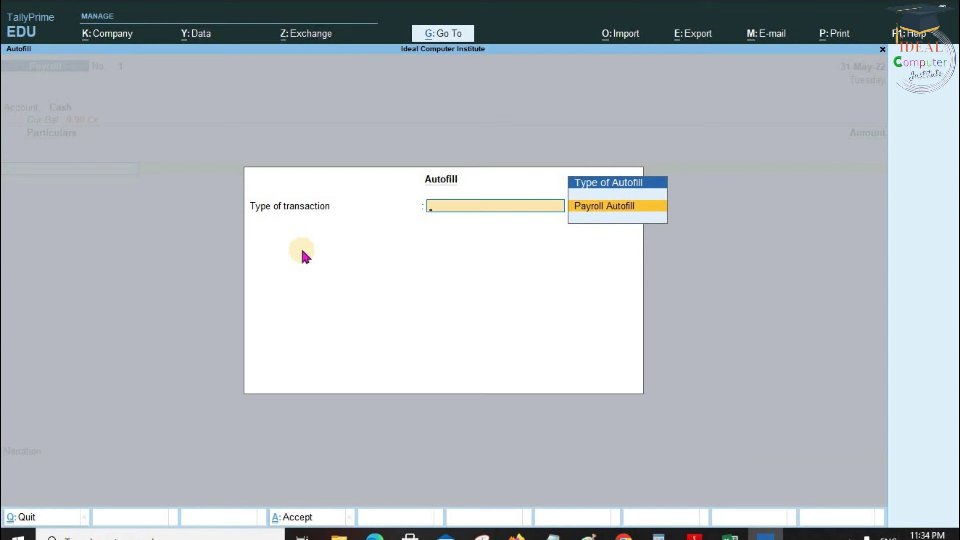
{"action": "key", "text": "Return"}
{"action": "key", "text": "Down"}
{"action": "key", "text": "Return"}
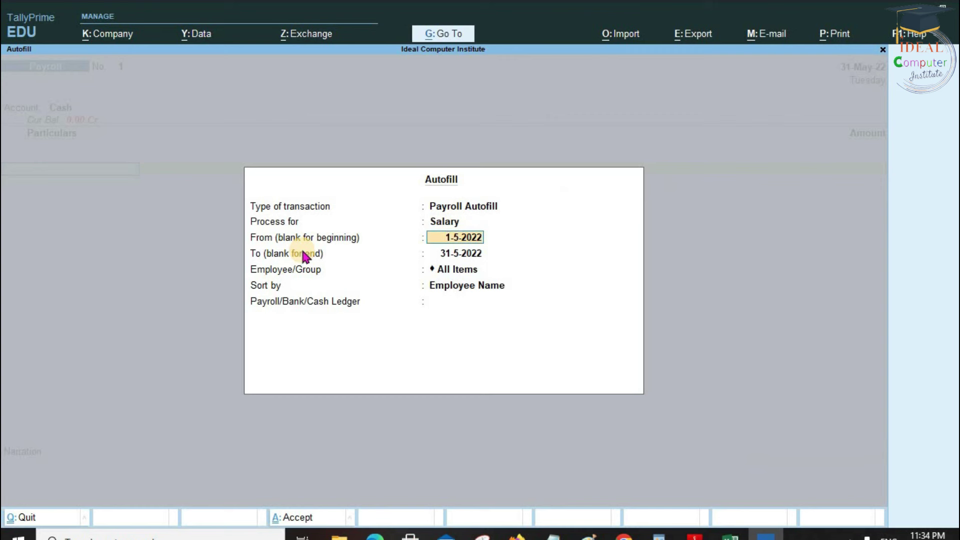
{"action": "type", "text": "1-4-2022"}
{"action": "key", "text": "Return"}
{"action": "type", "text": "30.4.2"}
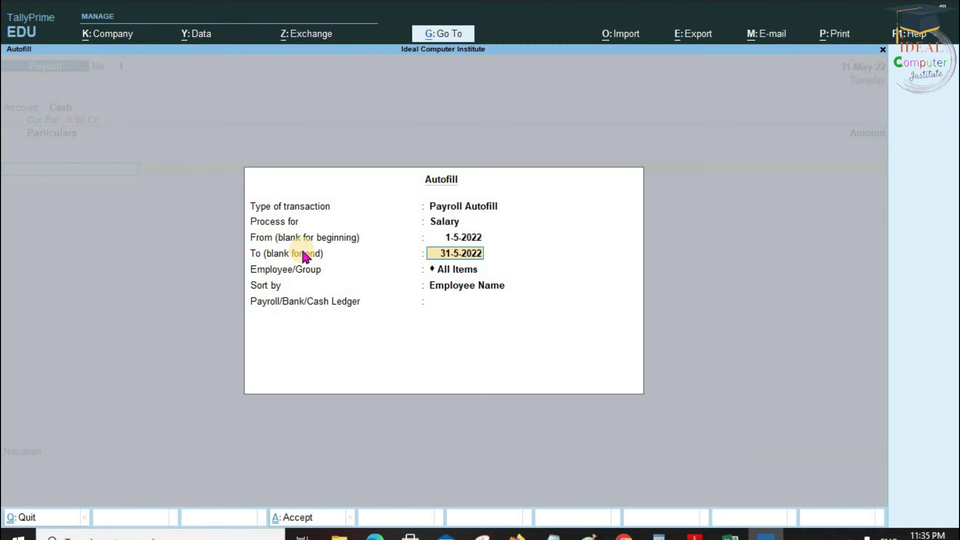
{"action": "key", "text": "Return"}
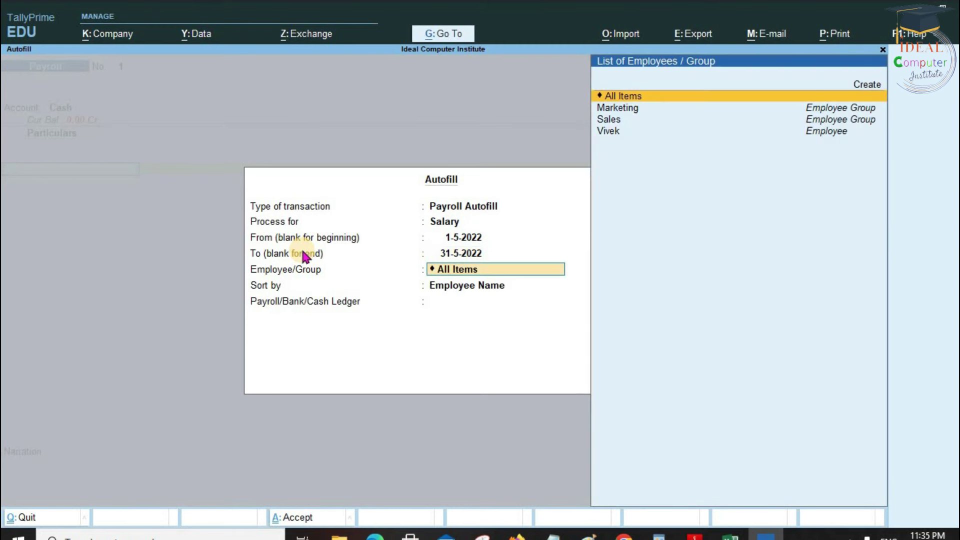
Autofill the voucher for the individual Marketing employee, sorted by Employee Name, with Cash as the ledger.
{"action": "key", "text": "Down"}
{"action": "key", "text": "Down"}
{"action": "key", "text": "Down"}
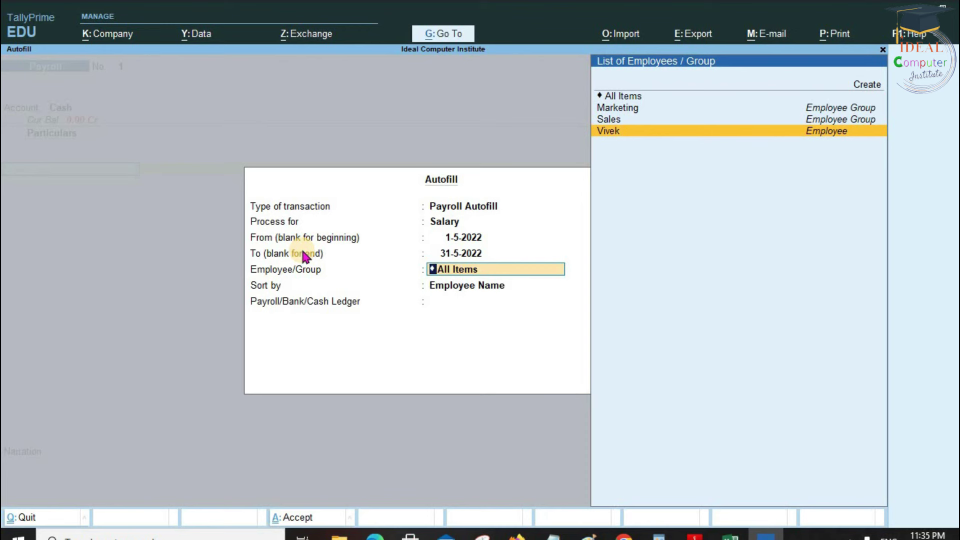
{"action": "key", "text": "Return"}
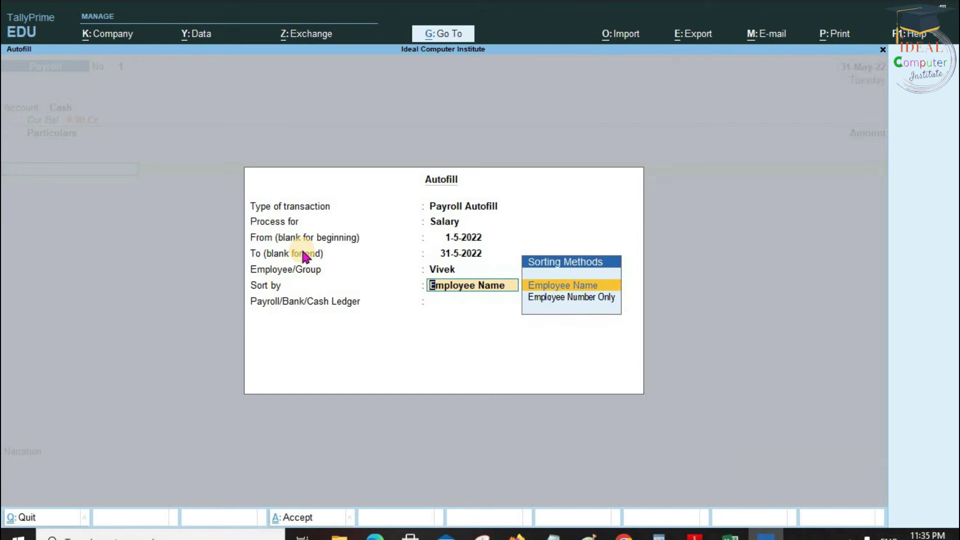
{"action": "key", "text": "Return"}
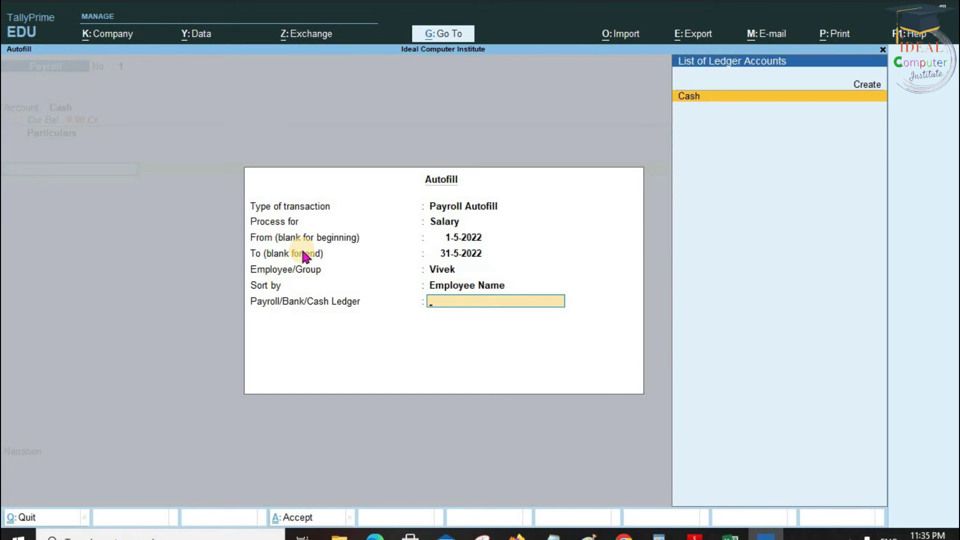
{"action": "key", "text": "Return"}
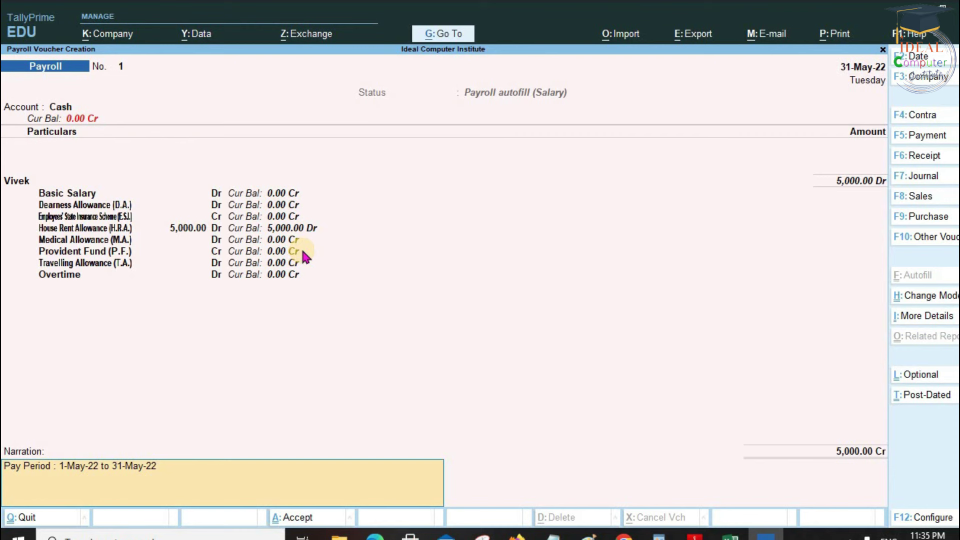
Save the payroll voucher and return to the Gateway of Tally.
{"action": "key", "text": "ctrl+a"}
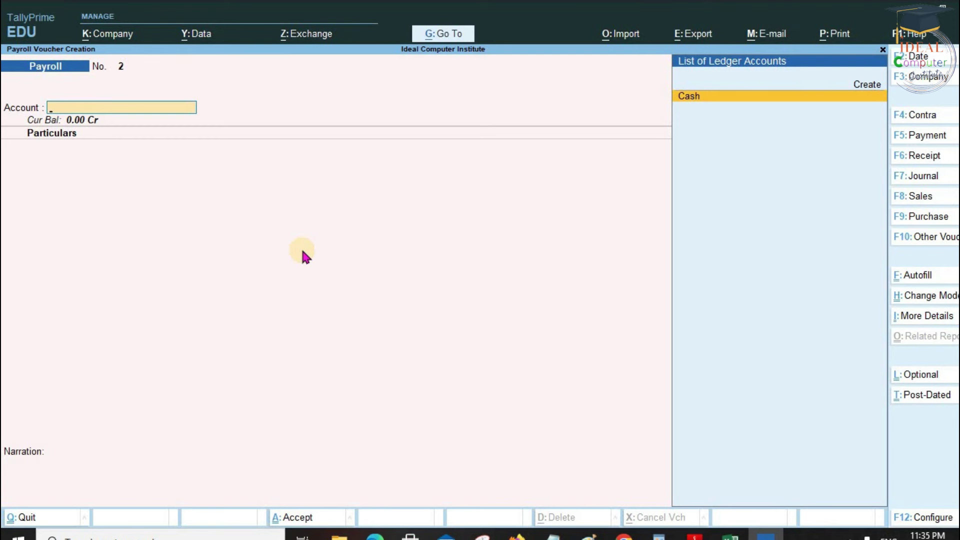
{"action": "key", "text": "Escape"}
{"action": "key", "text": "y"}
{"action": "key", "text": "Escape"}
{"action": "key", "text": "n"}
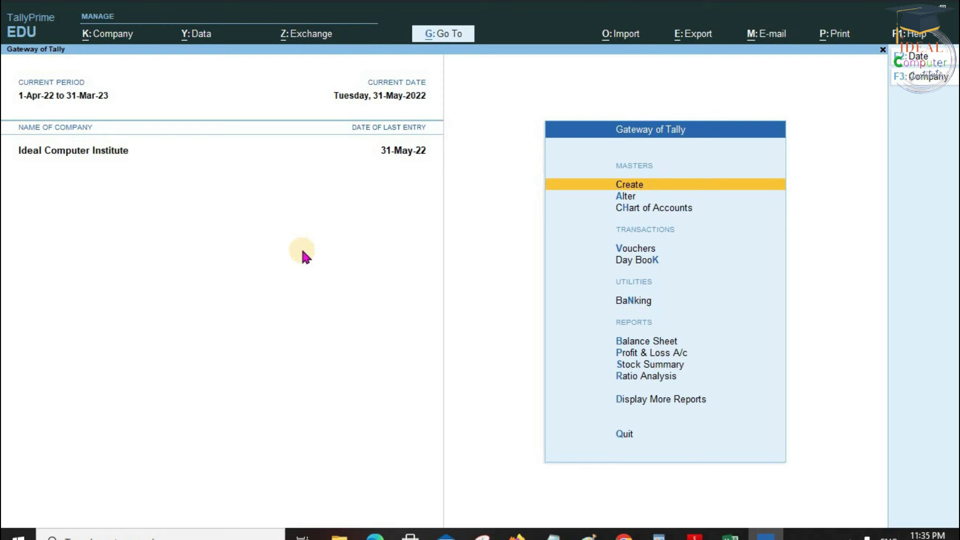
Open the list of additional reports for the company.
{"action": "key", "text": "Down"}
{"action": "key", "text": "Down"}
{"action": "key", "text": "Down"}
{"action": "key", "text": "Down"}
{"action": "key", "text": "Down"}
{"action": "key", "text": "Down"}
{"action": "key", "text": "Down"}
{"action": "key", "text": "Down"}
{"action": "key", "text": "Down"}
{"action": "key", "text": "Down"}
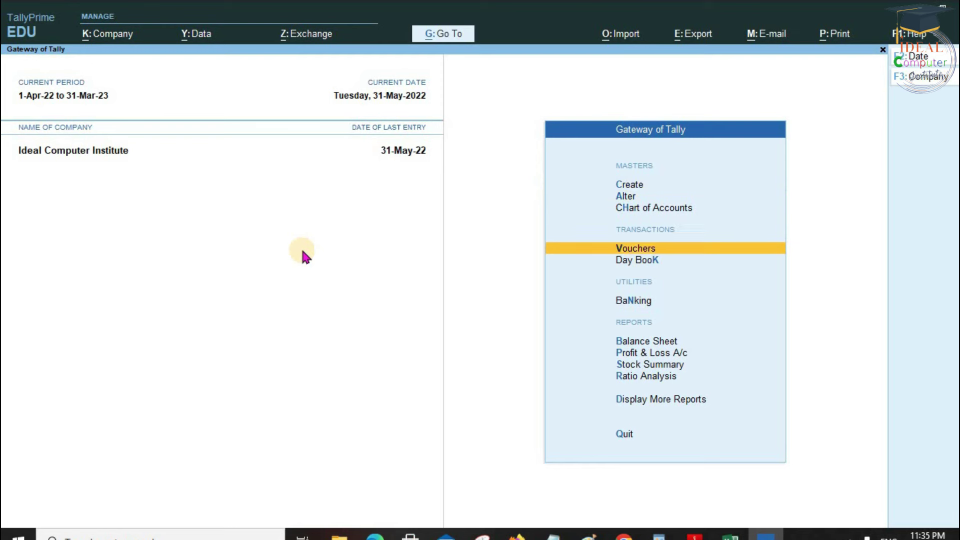
{"action": "key", "text": "Return"}
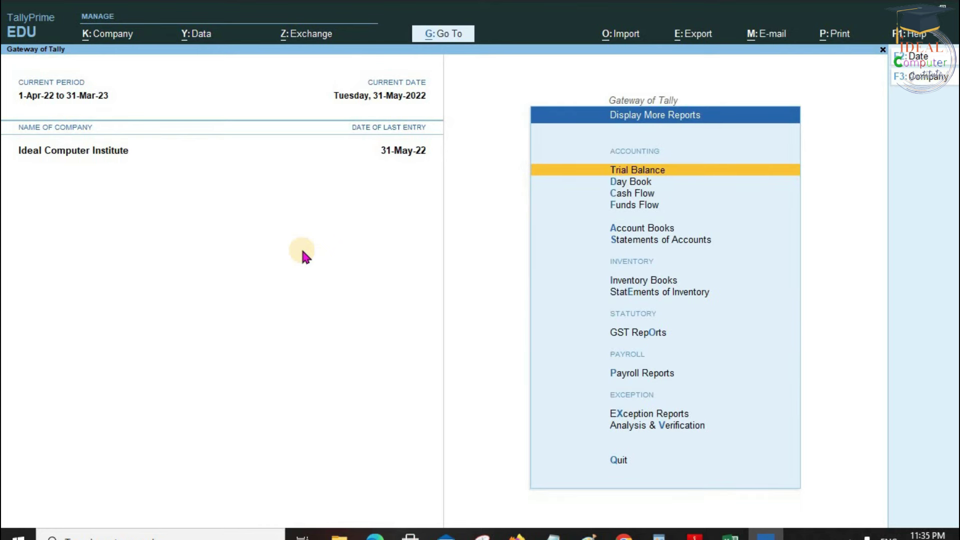
Open the Payroll Reports among the additional reports.
{"action": "key", "text": "Down"}
{"action": "key", "text": "Down"}
{"action": "key", "text": "Down"}
{"action": "key", "text": "Down"}
{"action": "key", "text": "Down"}
{"action": "key", "text": "Down"}
{"action": "key", "text": "Down"}
{"action": "key", "text": "Down"}
{"action": "key", "text": "Down"}
{"action": "key", "text": "Down"}
{"action": "key", "text": "Down"}
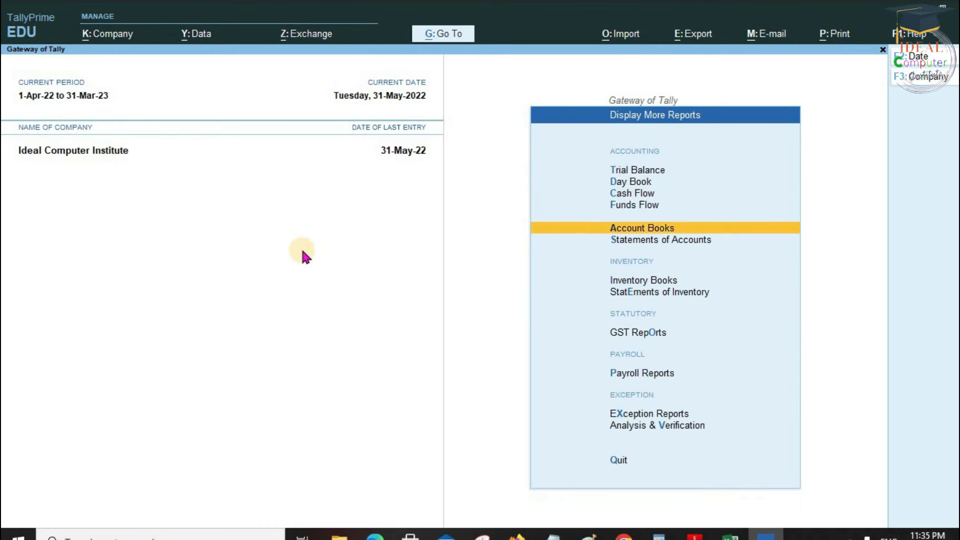
{"action": "key", "text": "Up"}
{"action": "key", "text": "Up"}
{"action": "key", "text": "Up"}
{"action": "key", "text": "Down"}
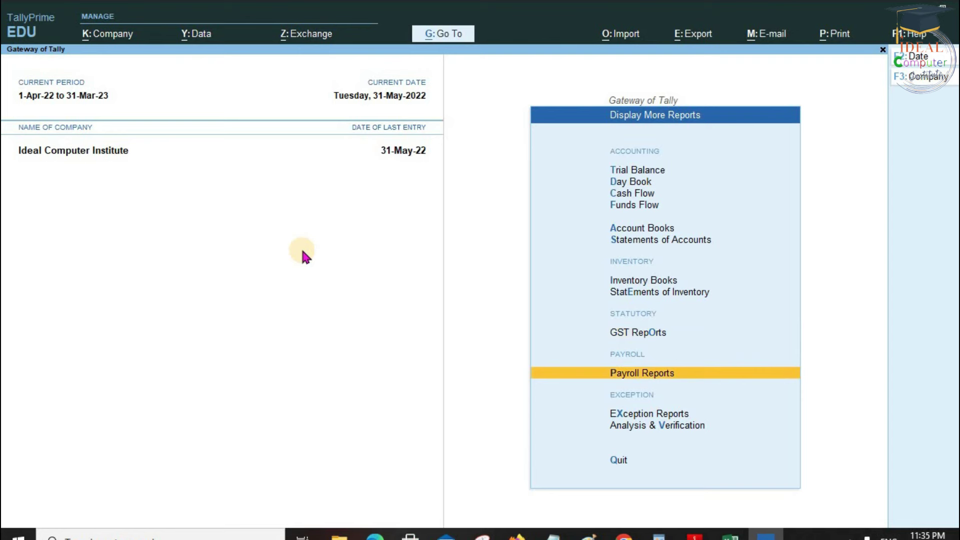
{"action": "key", "text": "Return"}
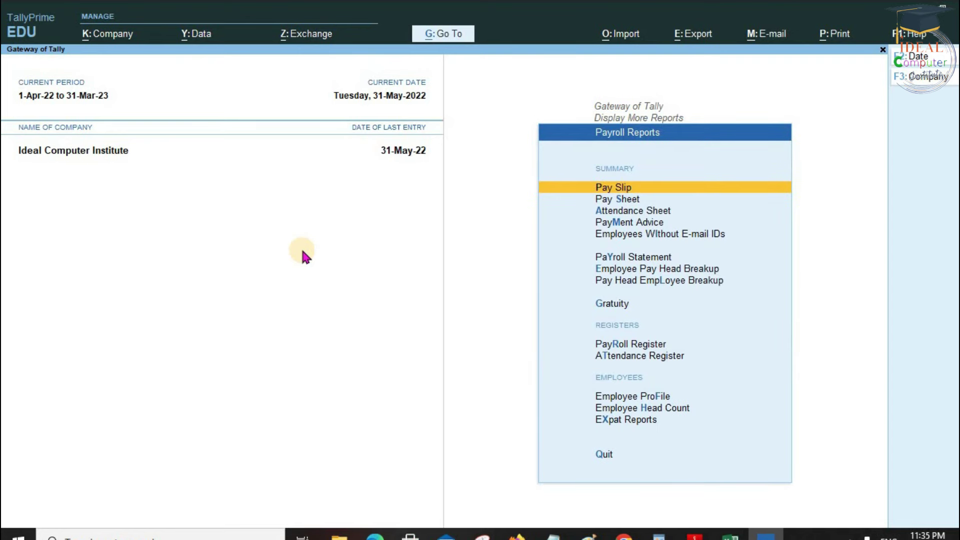
Display the Pay Slip report for the individual Marketing employee.
{"action": "key", "text": "Return"}
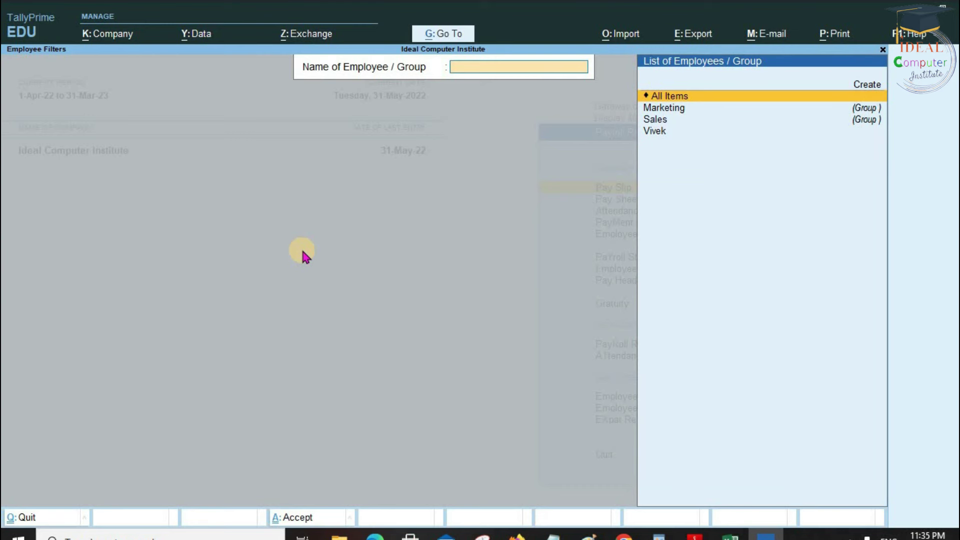
{"action": "key", "text": "Down"}
{"action": "key", "text": "Down"}
{"action": "key", "text": "Down"}
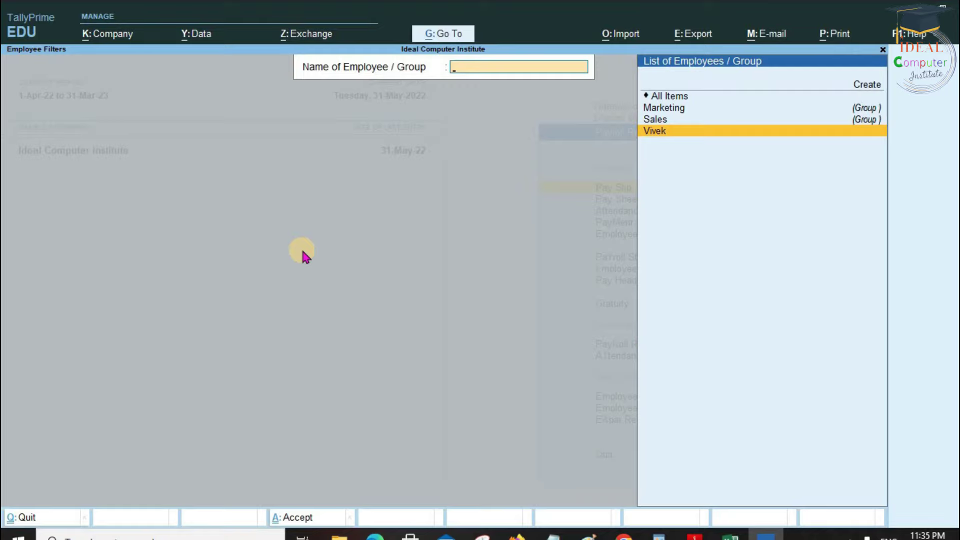
{"action": "key", "text": "Return"}
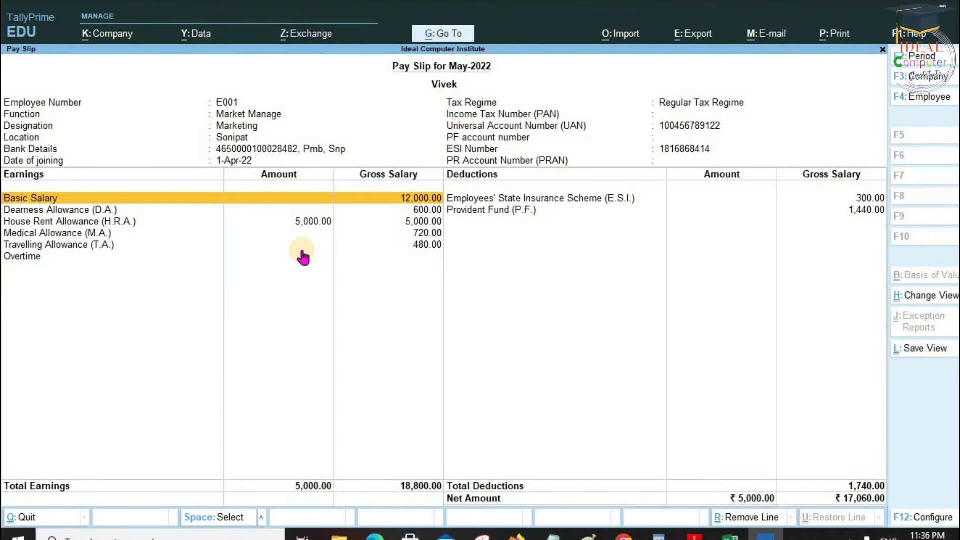
Try to export the pay slip to the local drive as the PDF file Pay Slip.pdf.
{"action": "key", "text": "alt+e"}
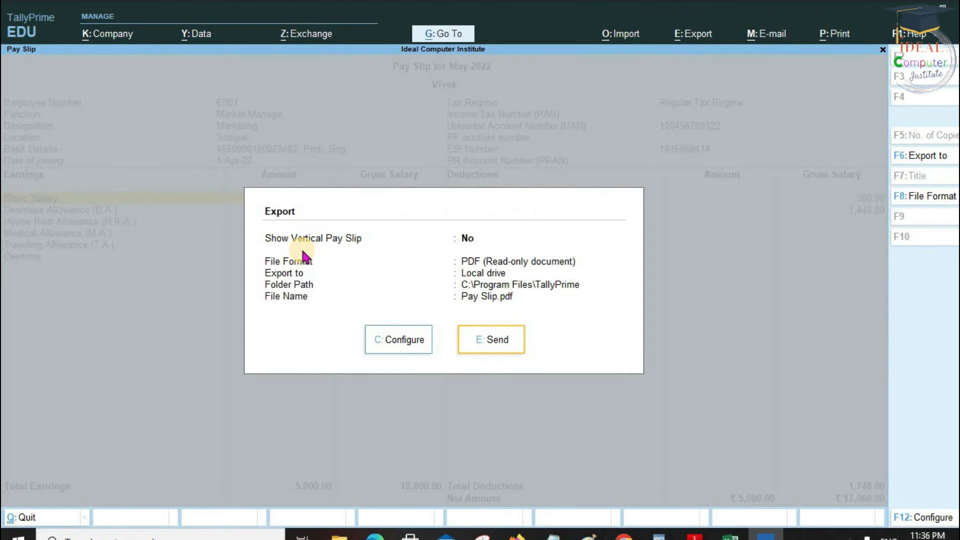
{"action": "key", "text": "Return"}
{"action": "key", "text": "y"}
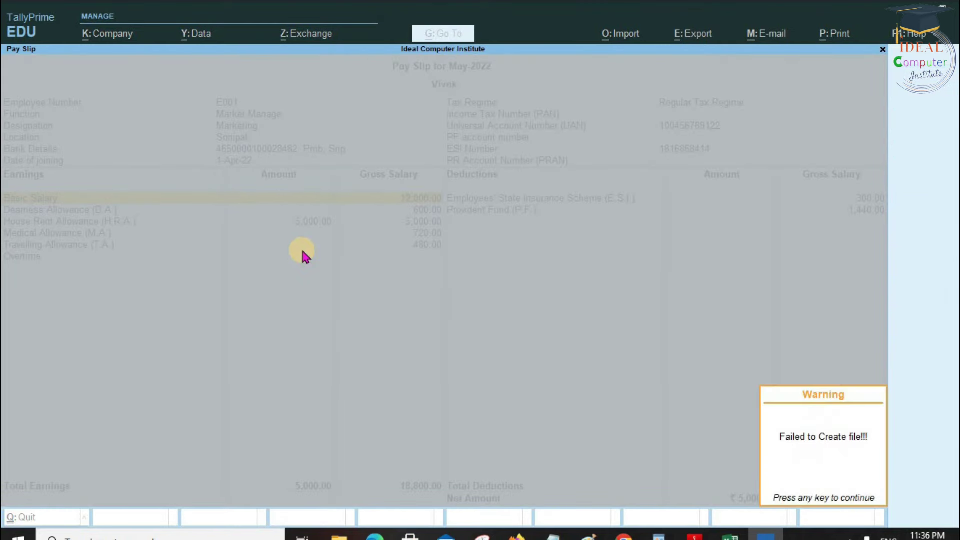
Switch to Adobe Reader to examine the already open Pay Slip.pdf.
{"action": "left_click", "coordinate": [695, 534]}
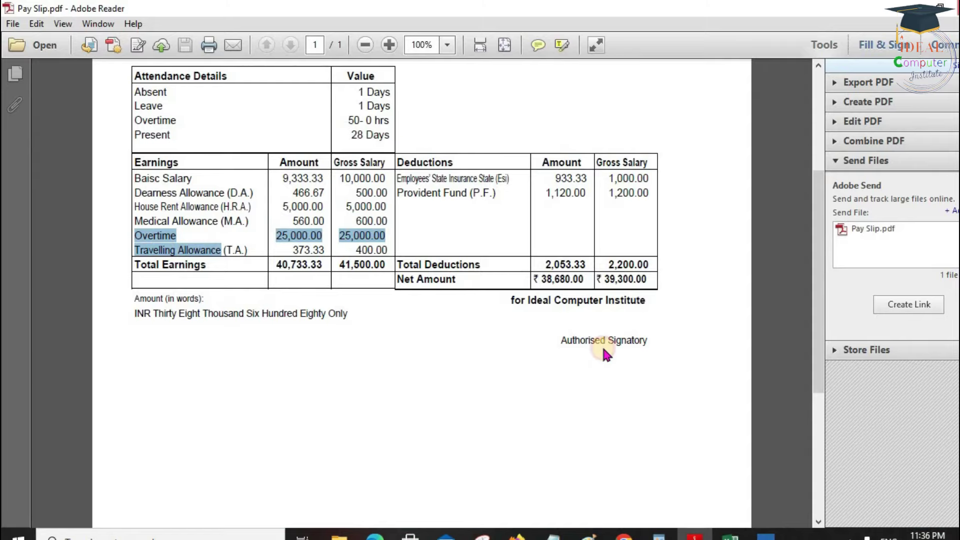
Close the old PDF and, back in TallyPrime, export the pay slip as Pay Slip.pdf to the local drive, overwriting the existing file.
{"action": "key", "text": "alt+F4"}
{"action": "left_click", "coordinate": [765, 492]}
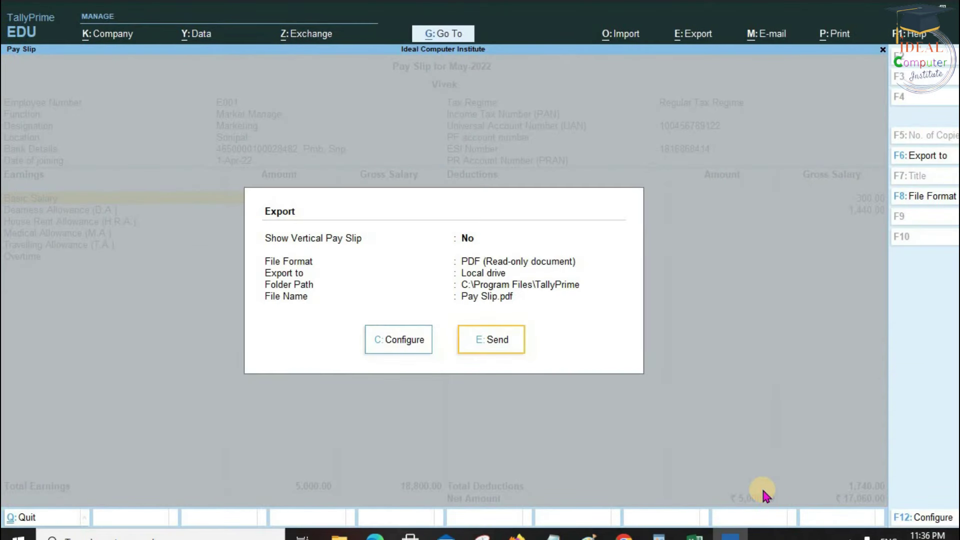
{"action": "key", "text": "Return"}
{"action": "key", "text": "y"}
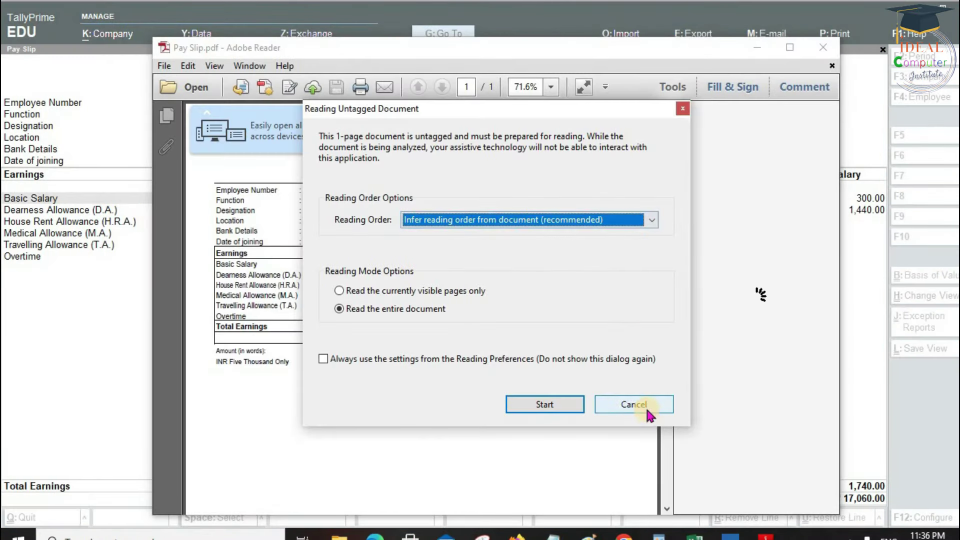
{"action": "left_click", "coordinate": [654, 406]}
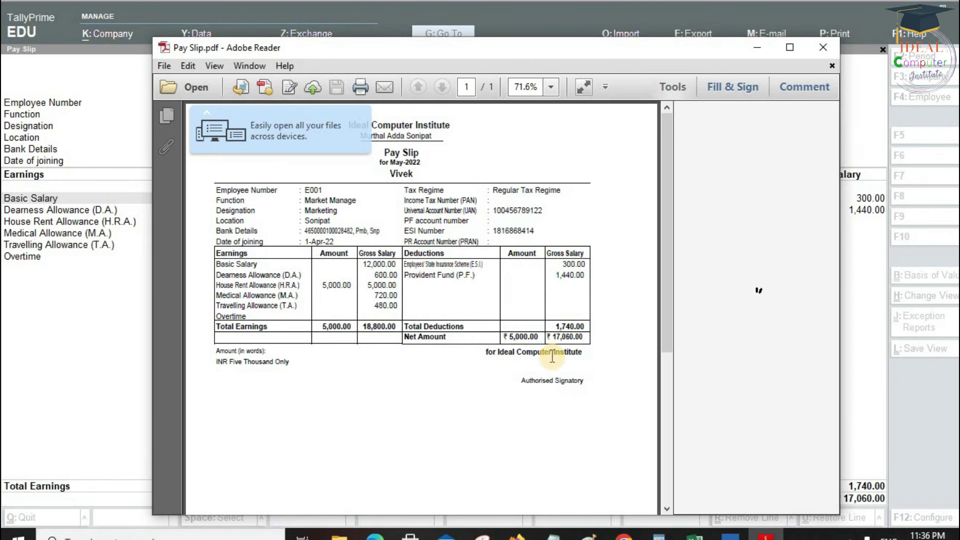
{"action": "left_click", "coordinate": [823, 47]}
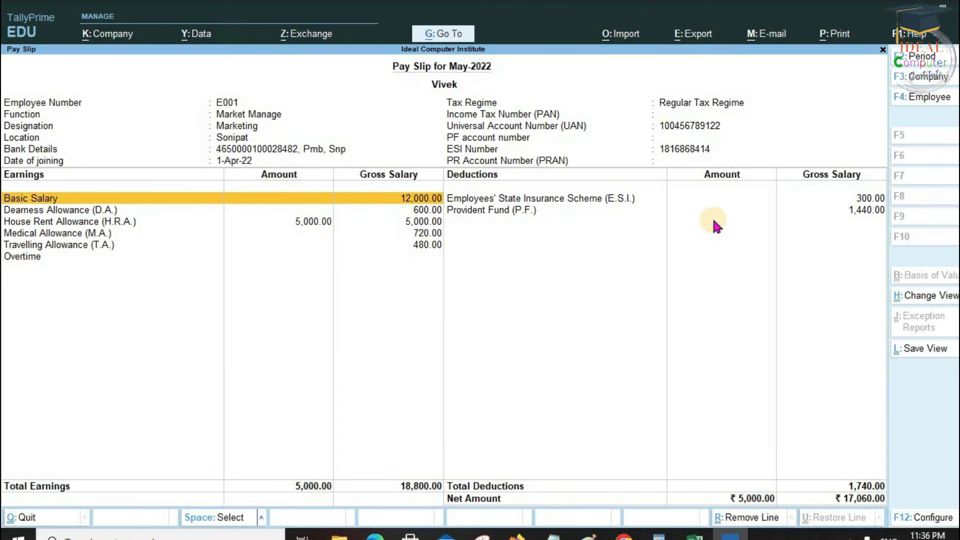
Preview the pay slip's print layout and examine it at enlarged size.
{"action": "key", "text": "ctrl+p"}
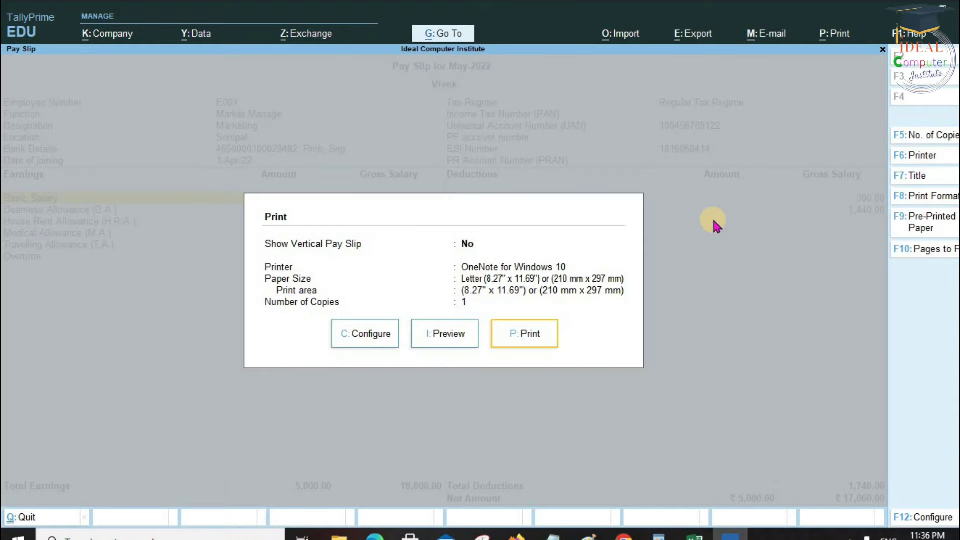
{"action": "key", "text": "i"}
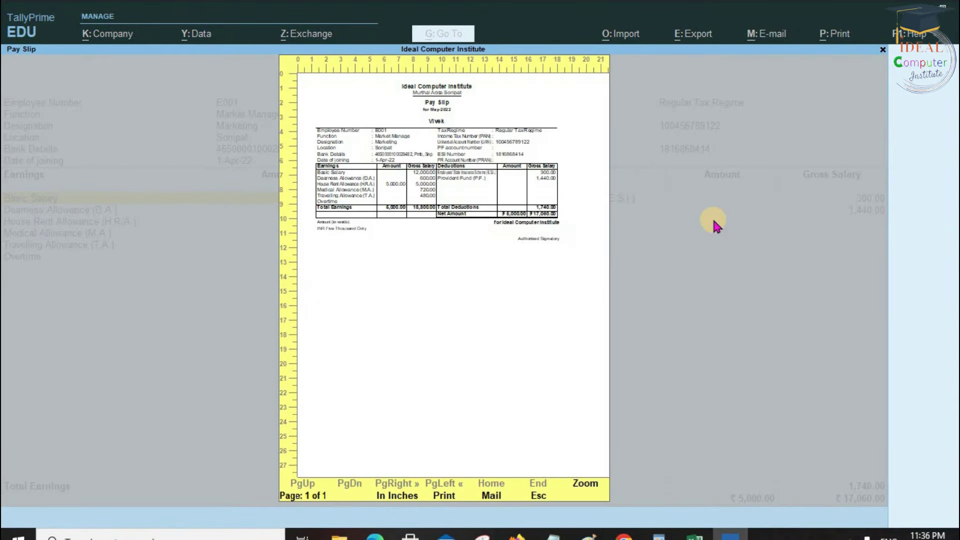
{"action": "key", "text": "alt+z"}
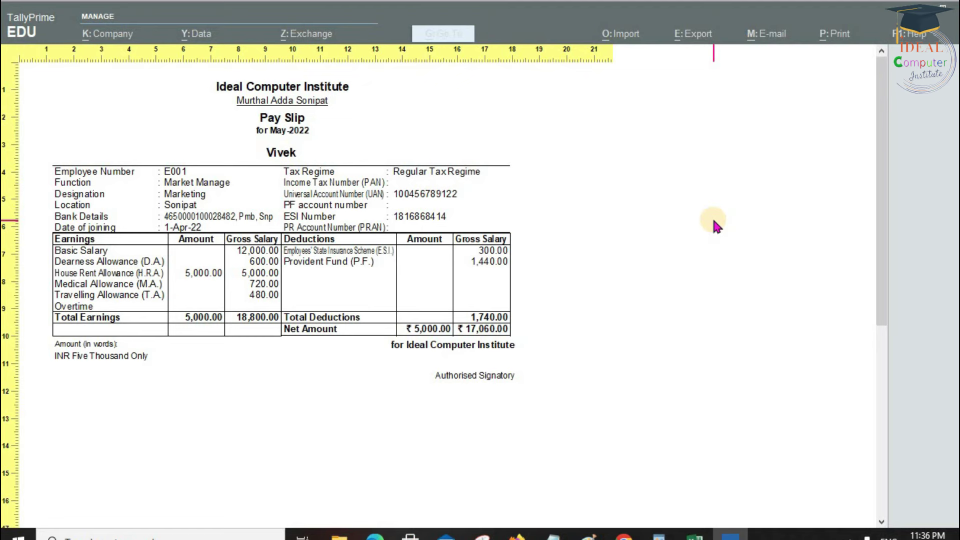
{"action": "key", "text": "alt+z"}
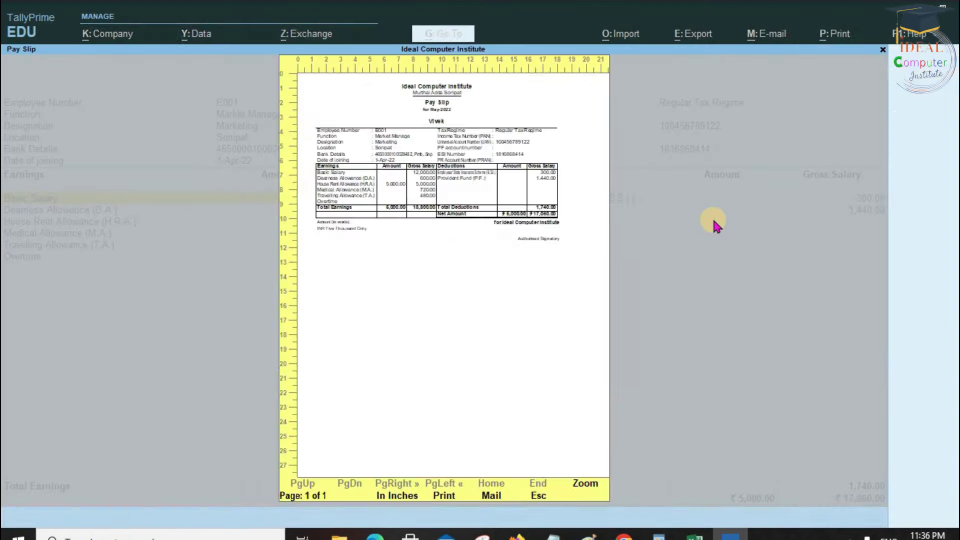
Leave the print preview and payroll reports and return to the Gateway of Tally without quitting.
{"action": "key", "text": "Escape"}
{"action": "key", "text": "Escape"}
{"action": "key", "text": "Escape"}
{"action": "key", "text": "Escape"}
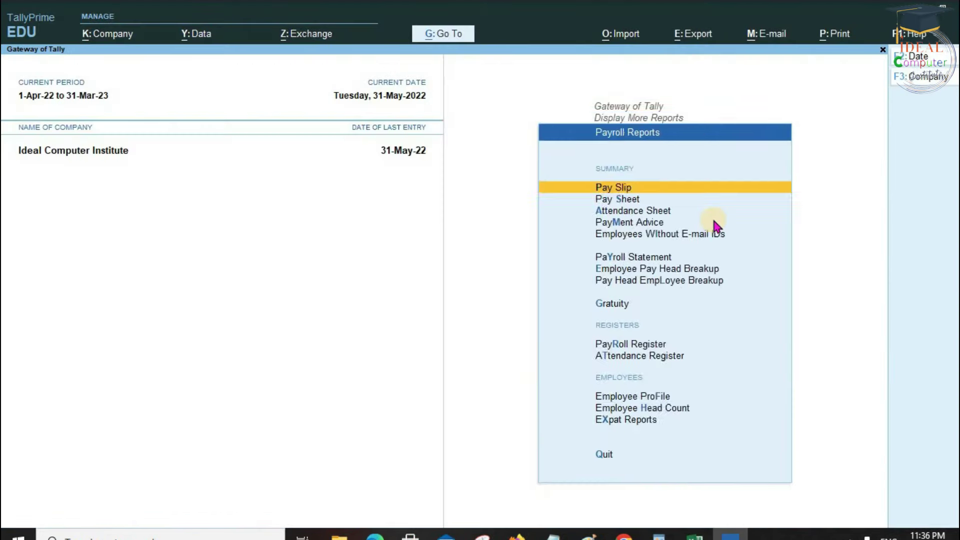
{"action": "key", "text": "Escape"}
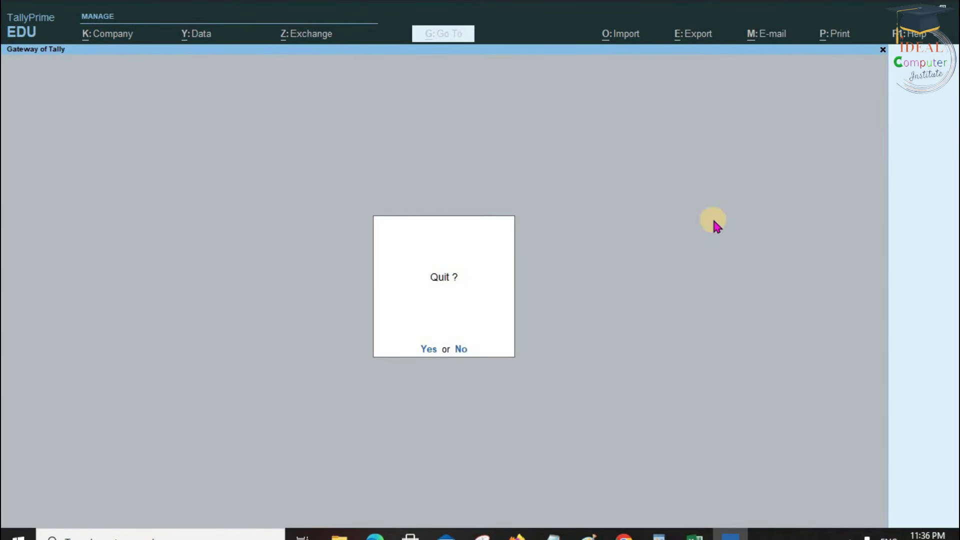
{"action": "key", "text": "Escape"}
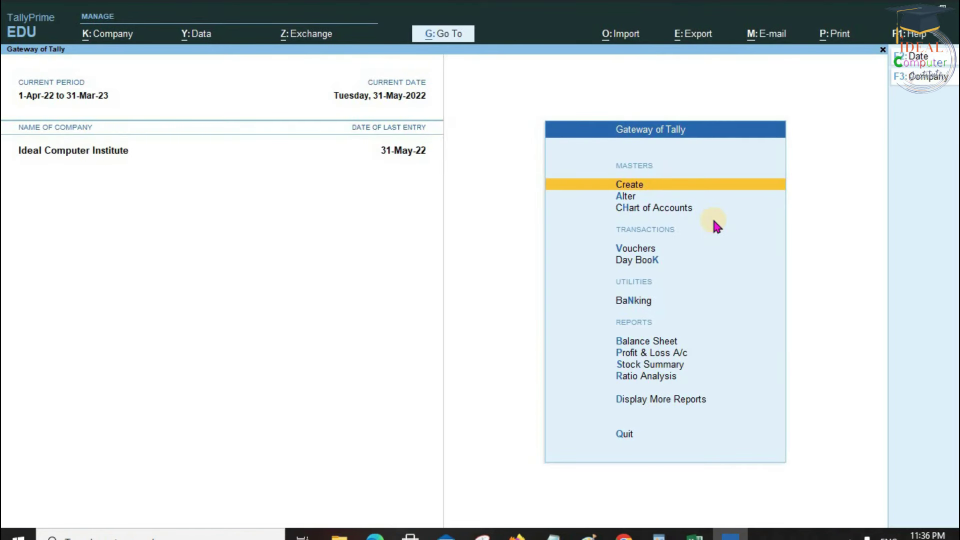